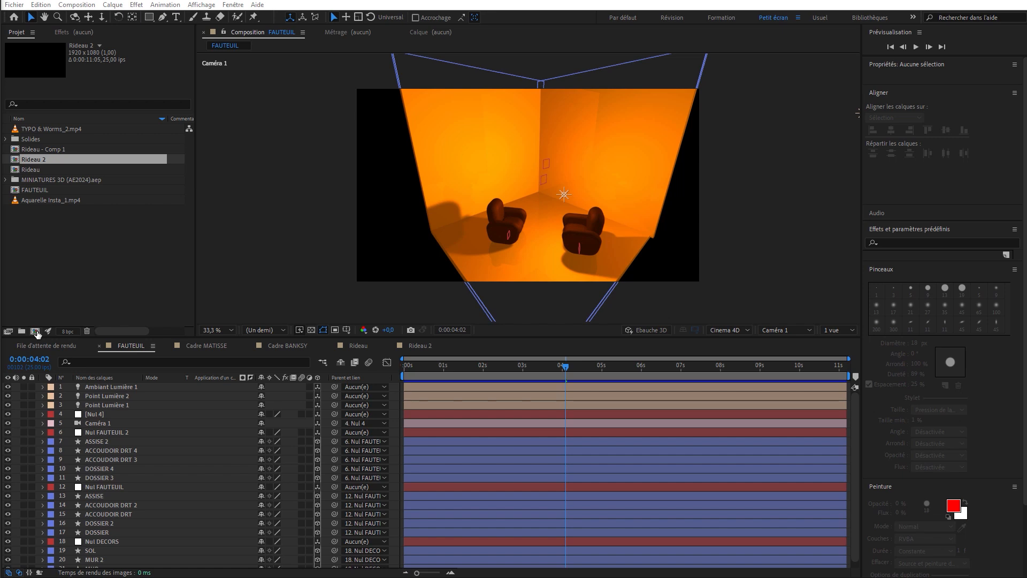
Step: Create a composition named Cadre, 800 × 800 px, with a duration of 0:00:12:07
click(36, 332)
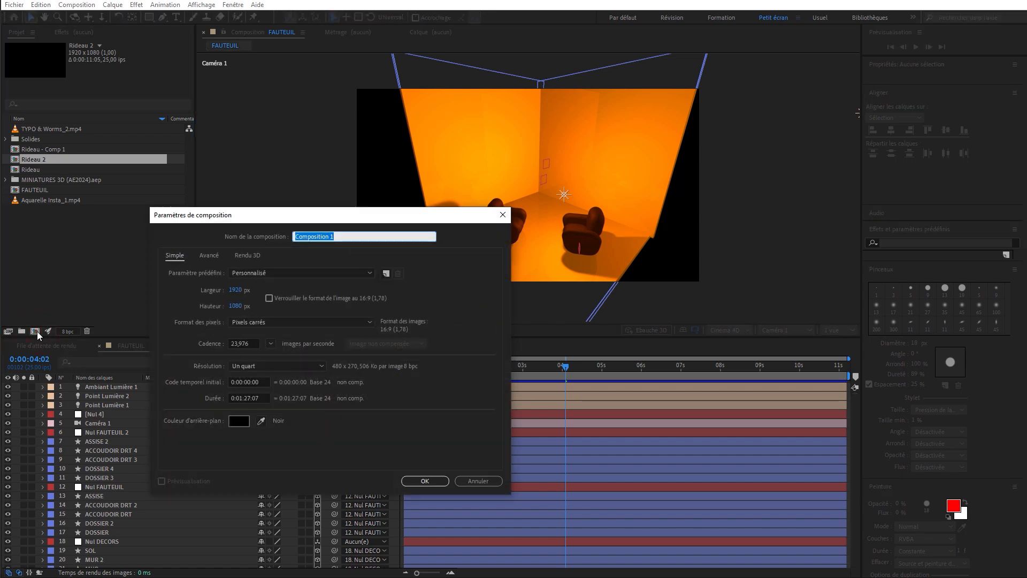
text(Cadre)
click(236, 290)
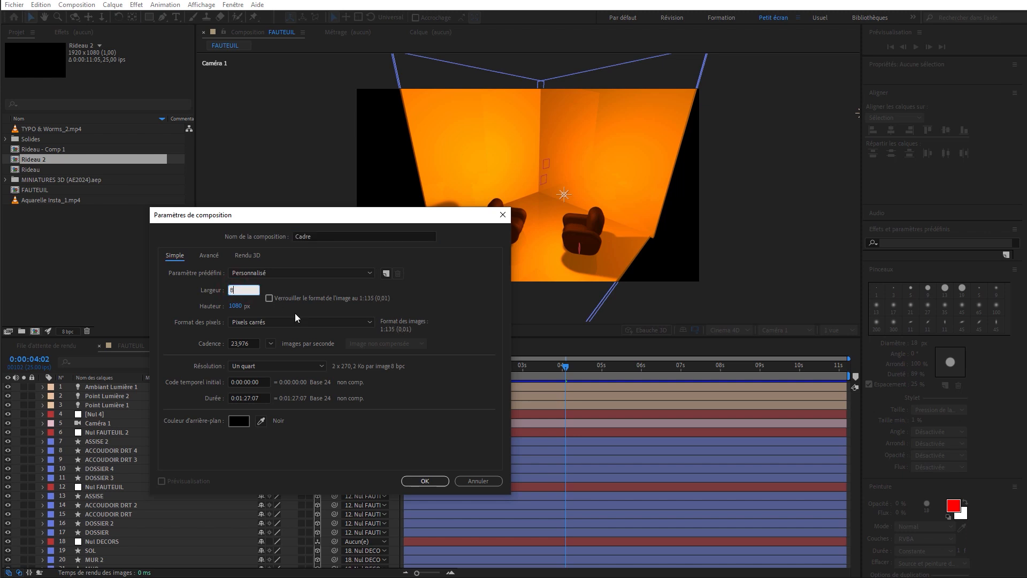
text(800)
key(Tab)
text(800)
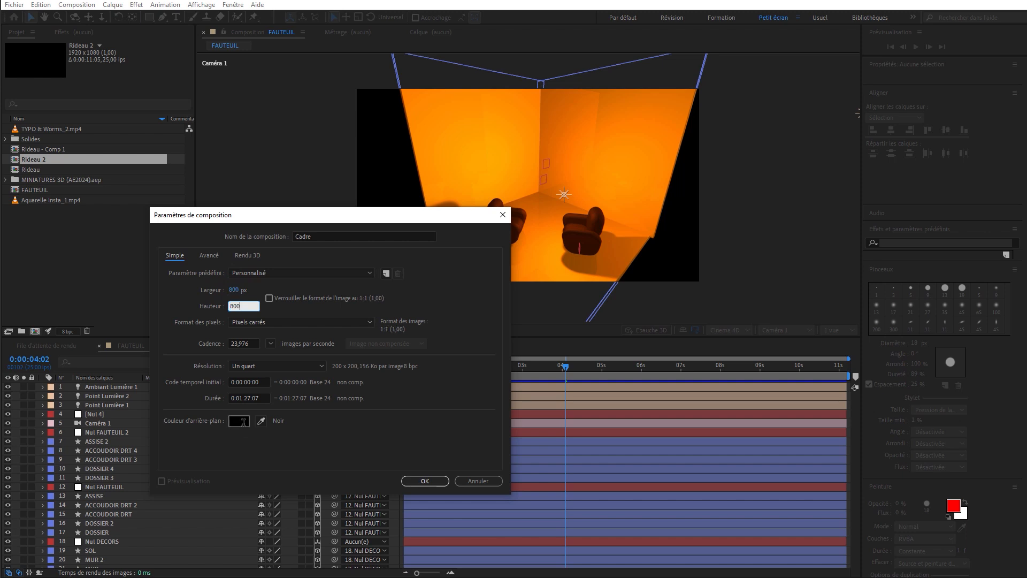
click(244, 398)
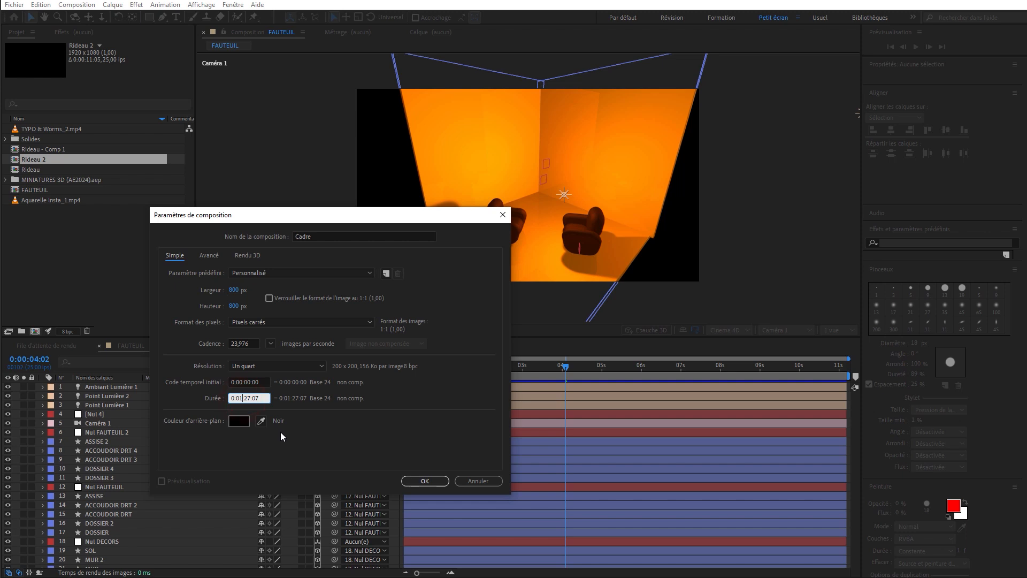
text(2)
key(Return)
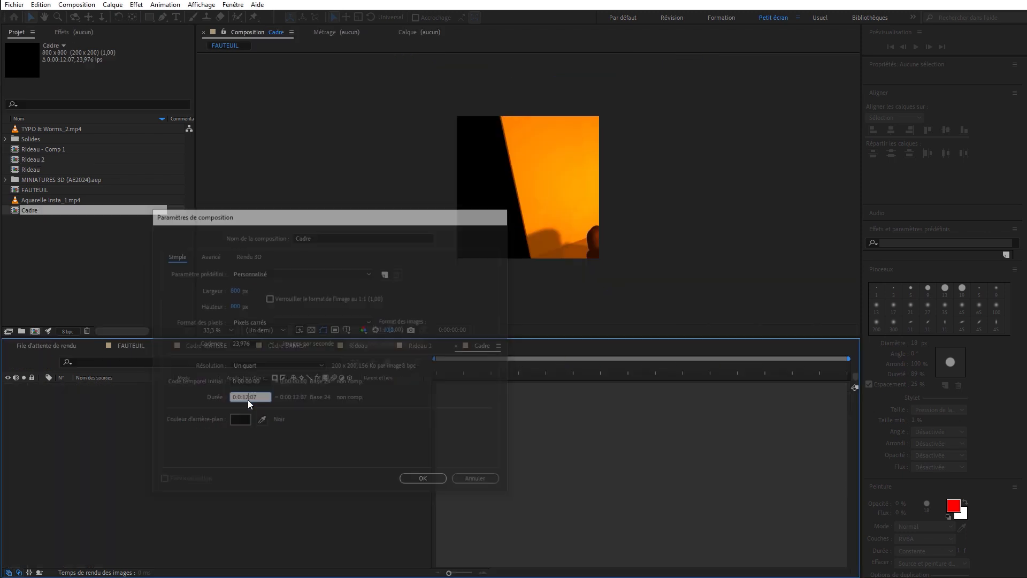
Step: Draw a rectangle shape of about 543 × 669 px in the Cadre composition and remove its fill
click(149, 17)
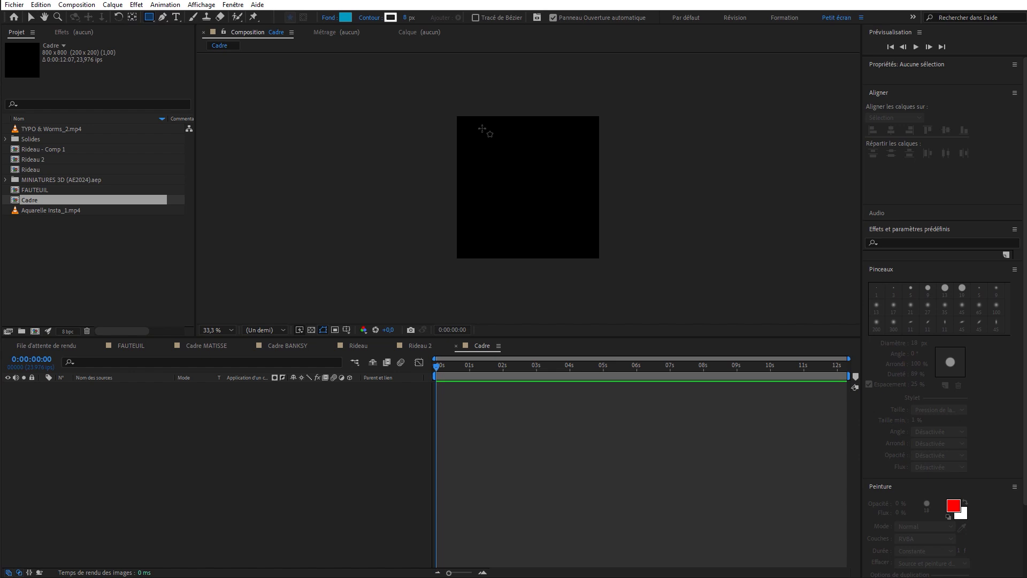
mouse_move(482, 128)
mouse_down()
mouse_move(580, 225)
mouse_move(580, 249)
mouse_up()
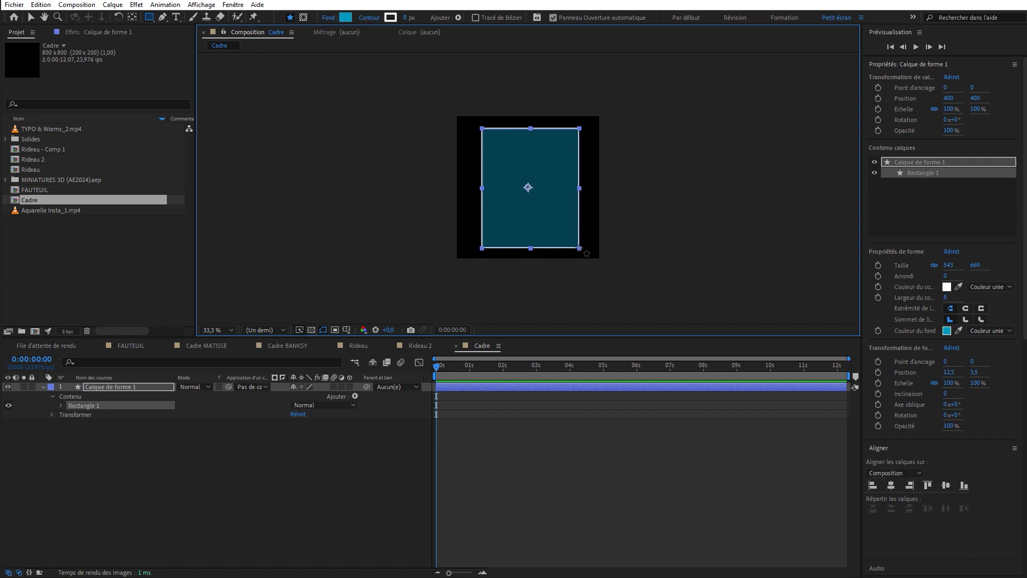
click(329, 18)
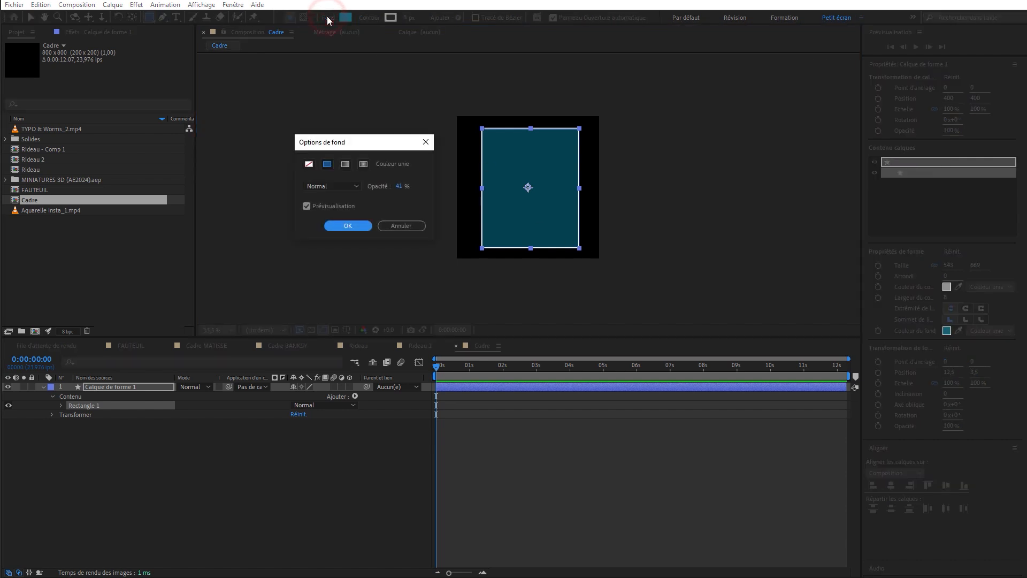
click(309, 164)
click(348, 225)
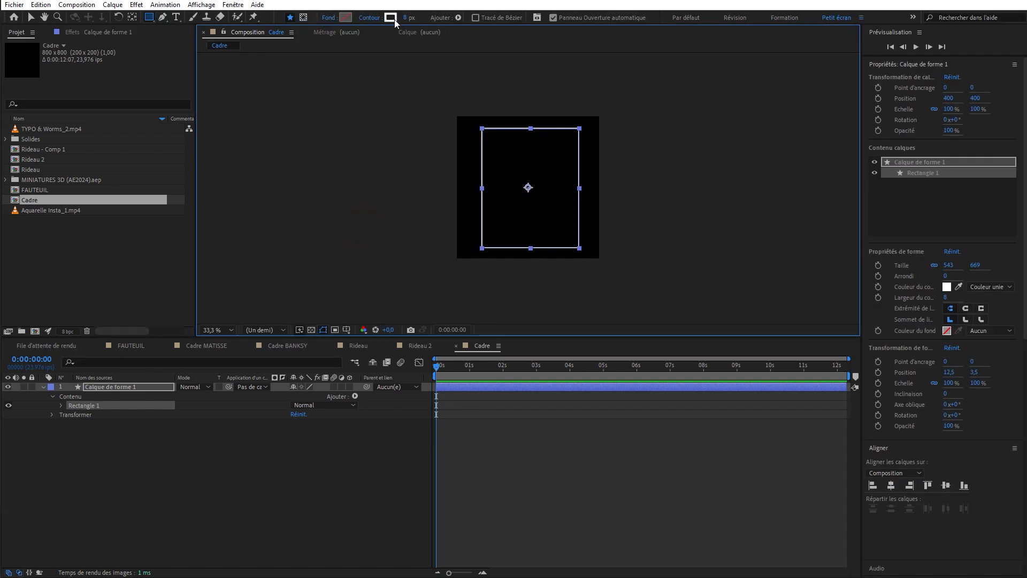
Step: Change the rectangle's stroke colour to brown and turn on the transparency grid
click(390, 18)
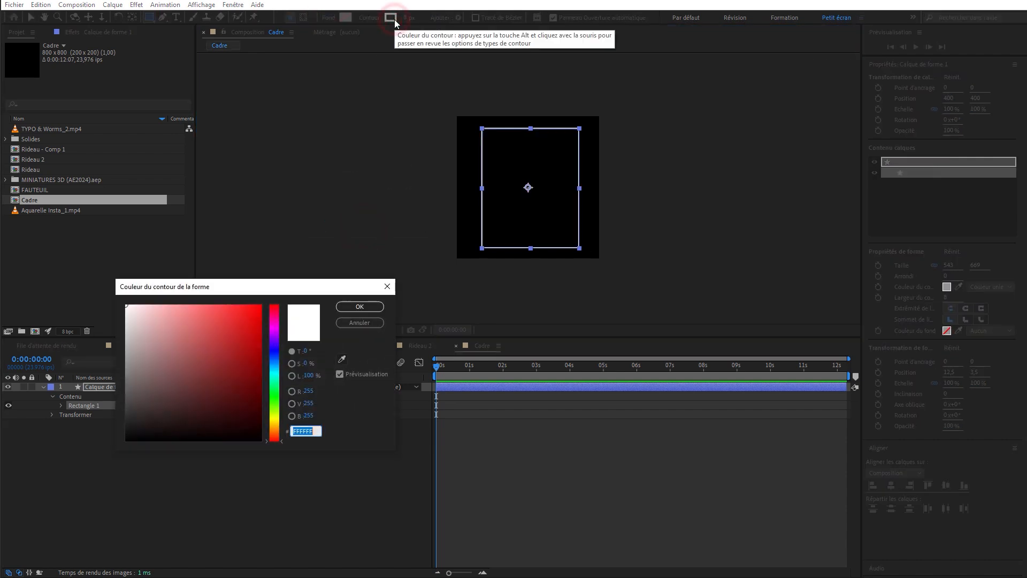
drag(276, 440, 279, 430)
click(261, 373)
click(367, 304)
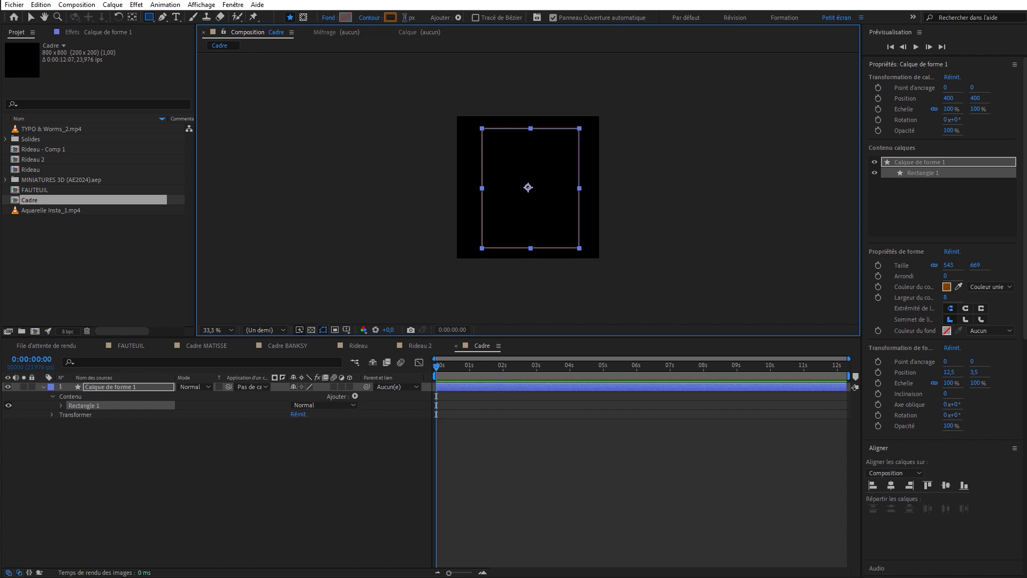
click(311, 329)
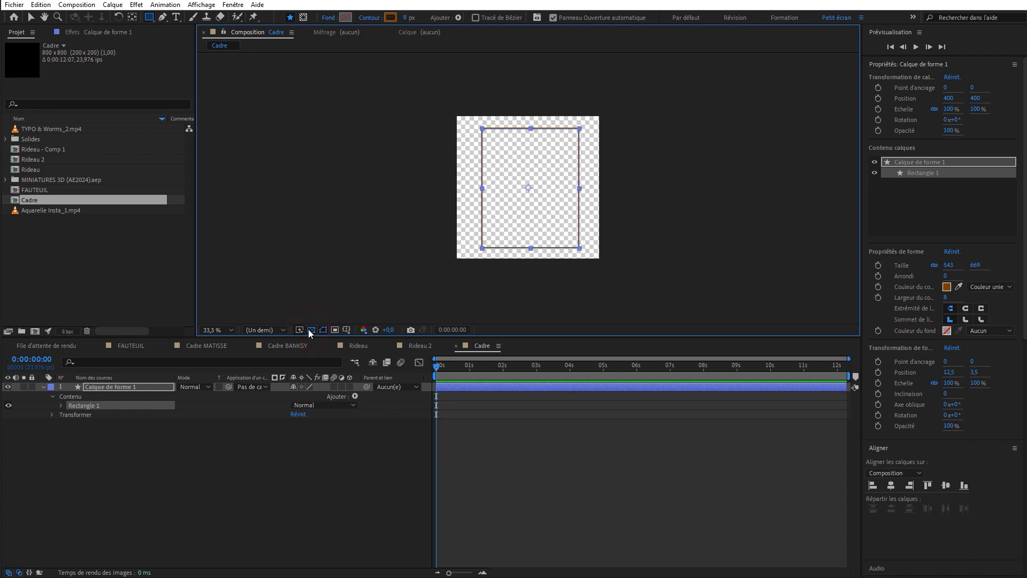
Step: Make the rectangle's shape layer 3D and set its bevel style to Concave
click(349, 387)
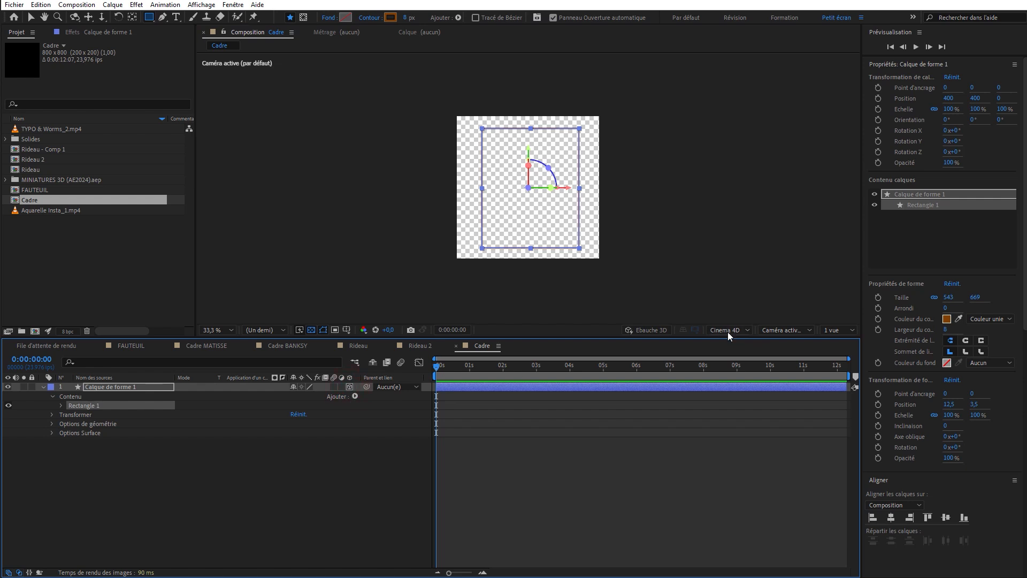
click(52, 424)
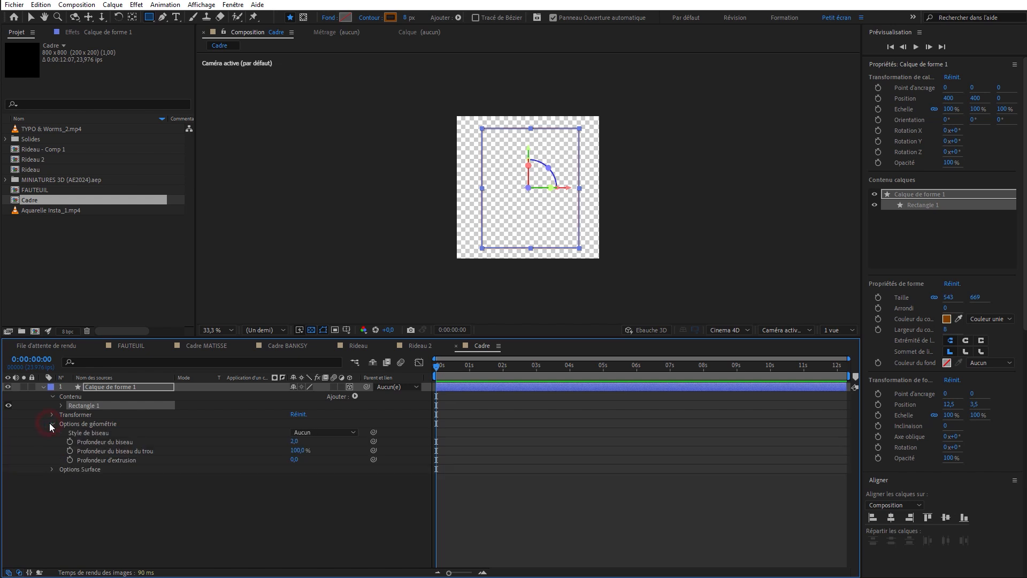
click(316, 437)
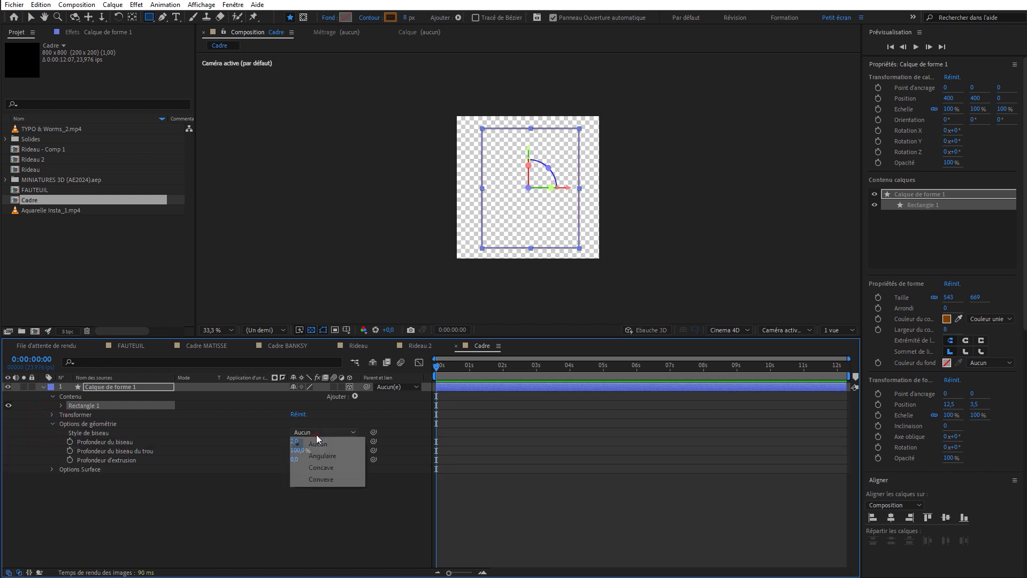
click(316, 467)
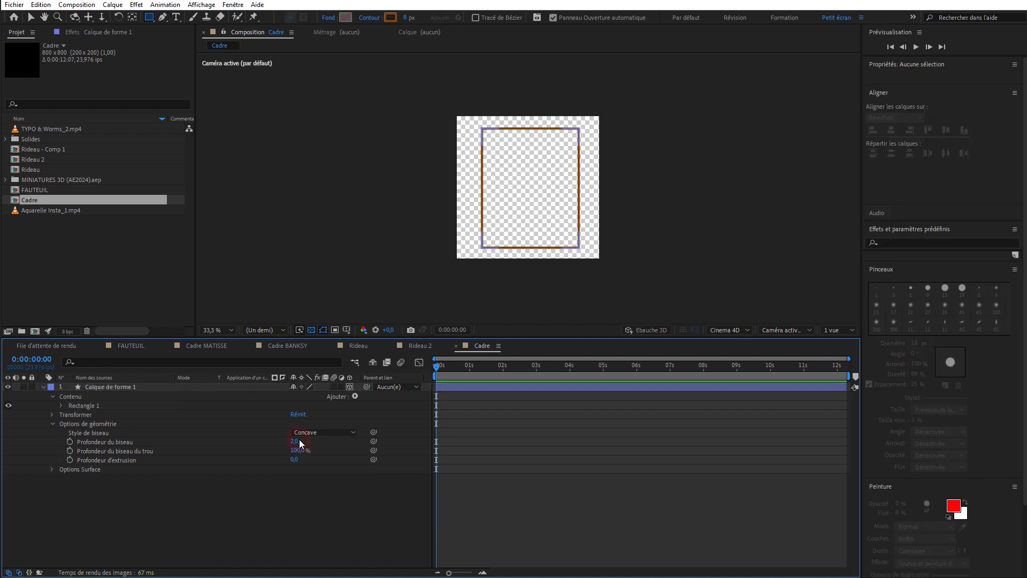
Step: Set the shape layer's bevel depth and extrusion depth to 5
click(296, 442)
key(Tab)
key(Tab)
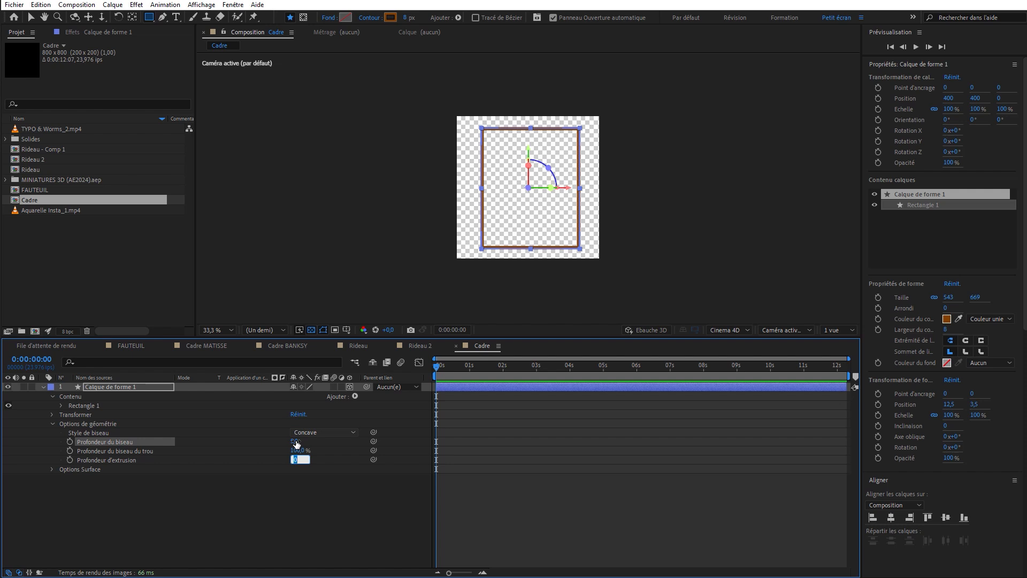
text(5)
key(Return)
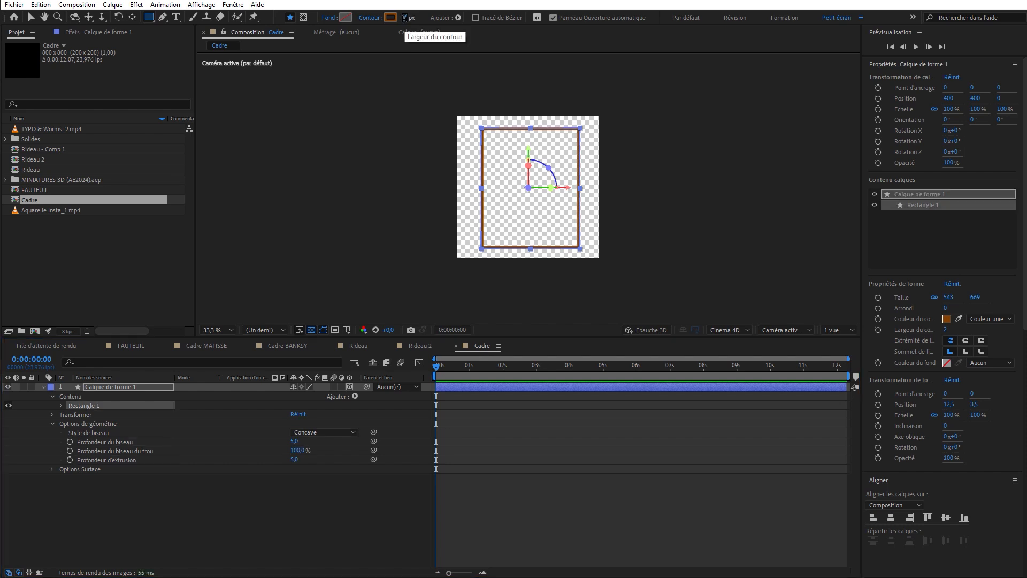
Step: Try a stroke width of 10 px on the rectangle
click(405, 18)
text(10)
key(Return)
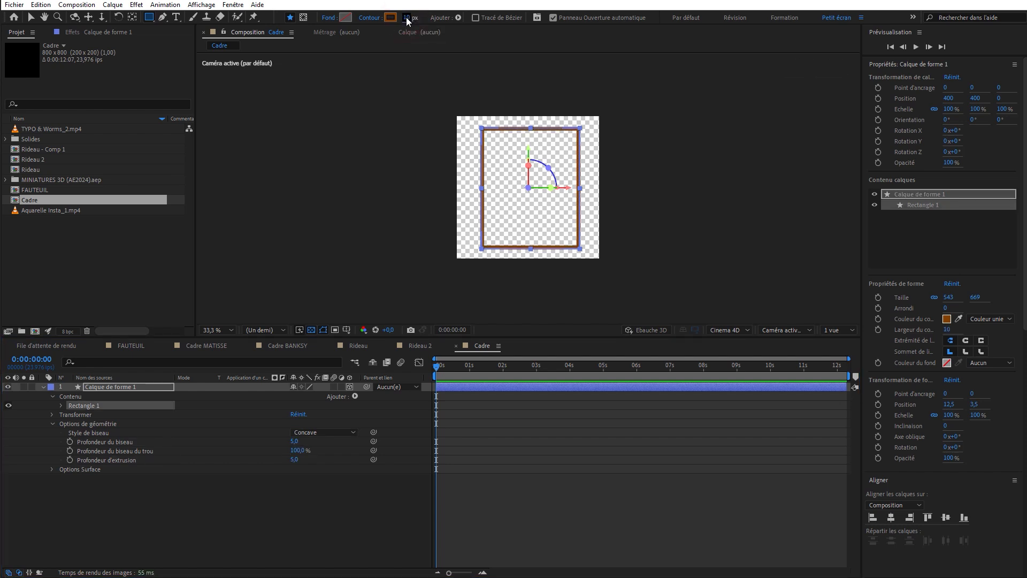
scroll(550, 231, up, 5)
scroll(545, 232, down, 2)
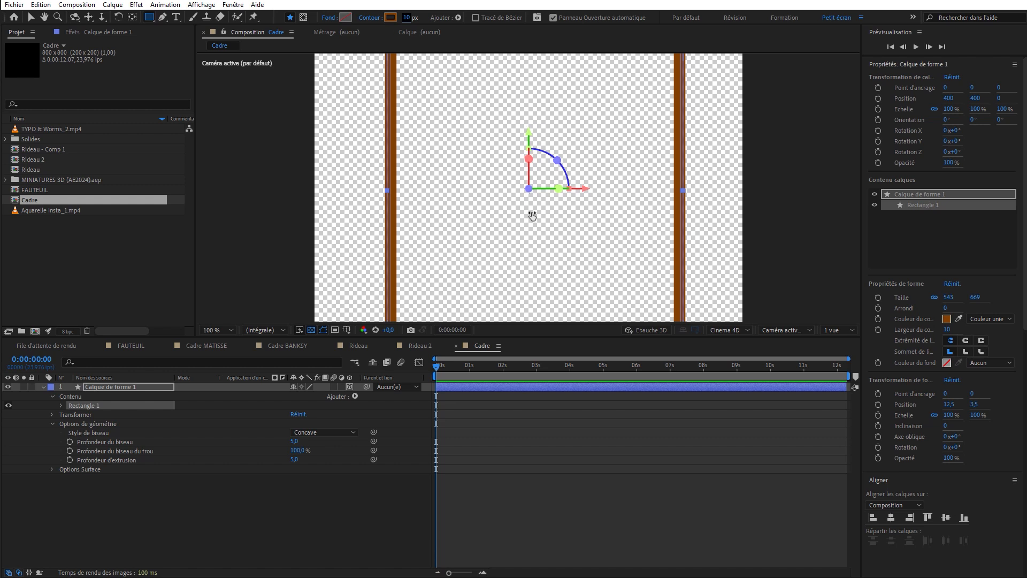
Step: Set the rectangle's stroke width to 15 px
click(410, 19)
text(15)
key(Return)
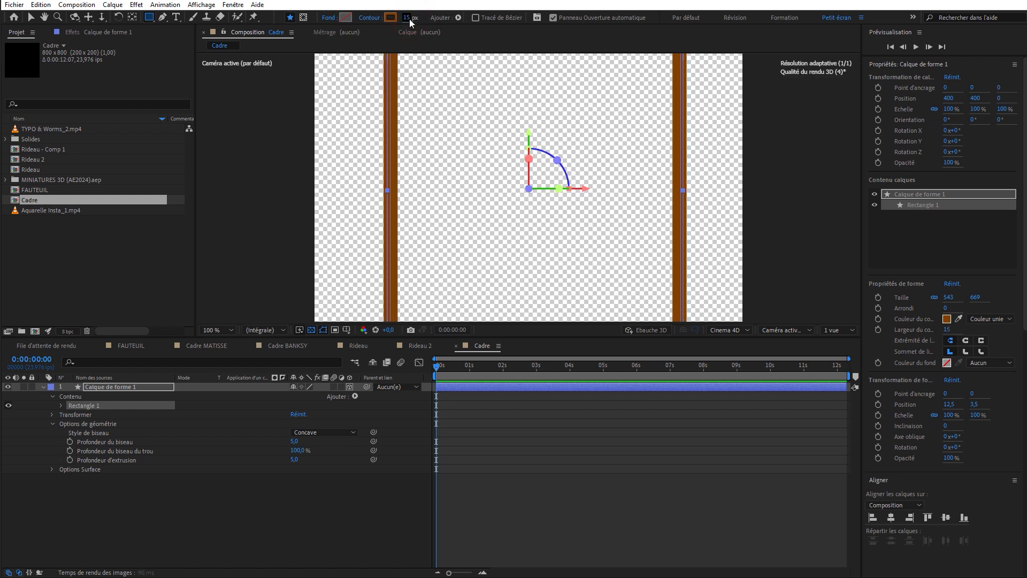
key(comma)
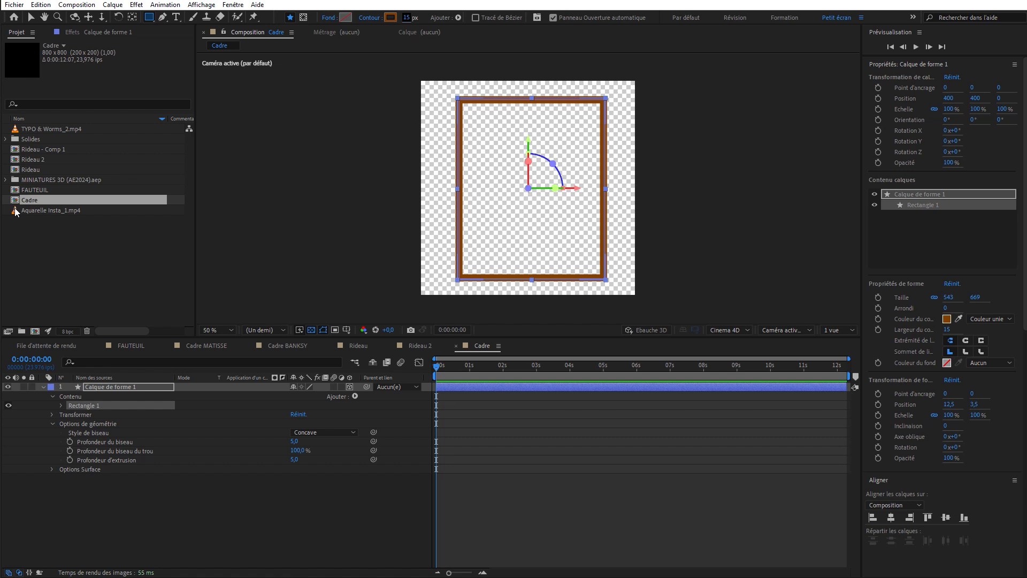
Step: Add TYPO & Worms_2.mp4 below the shape layer and scale it to about 50.4 × 39% to fit inside the frame
drag(32, 129, 198, 474)
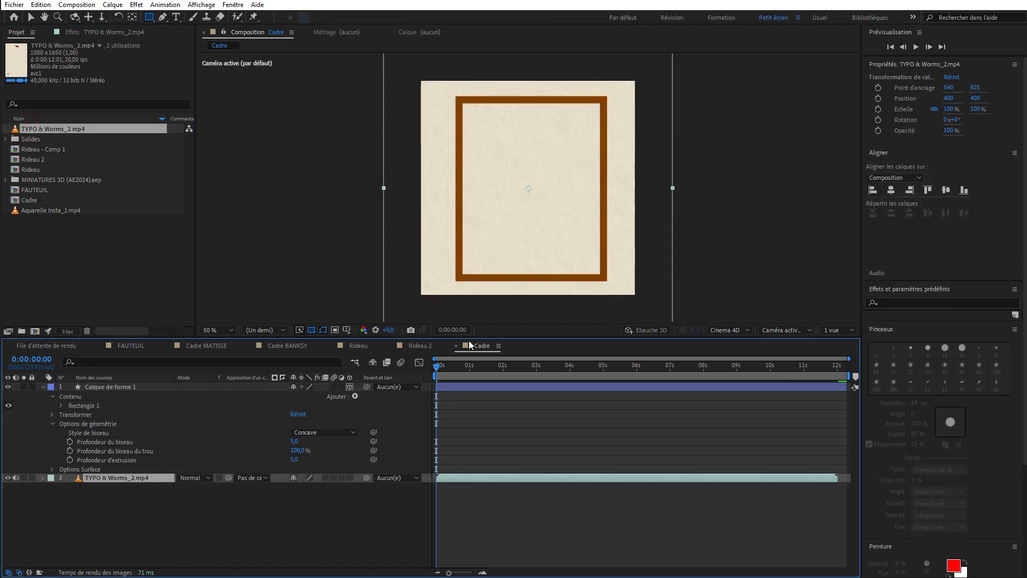
key(ctrl+alt+f)
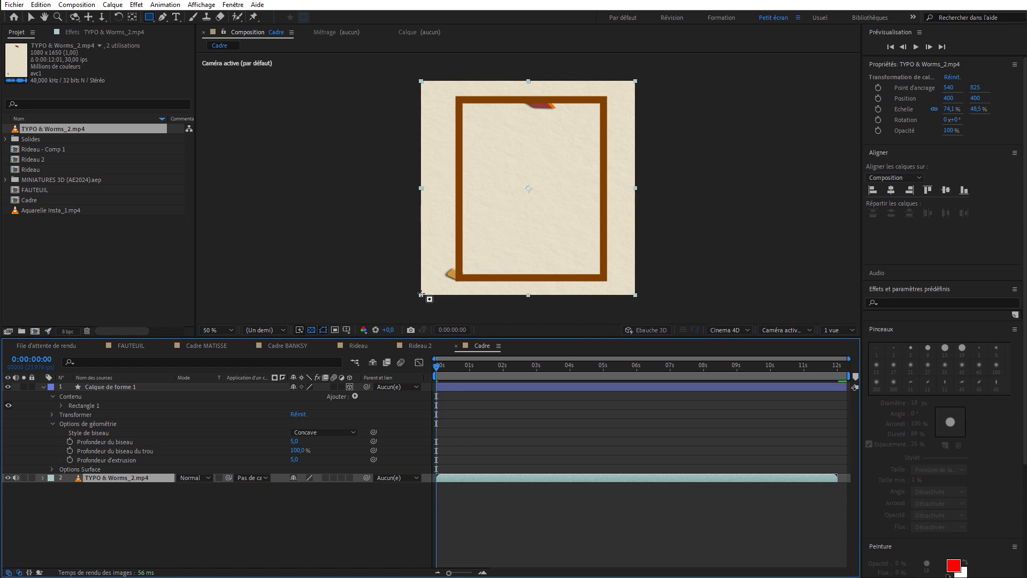
key(v)
drag(421, 294, 459, 275)
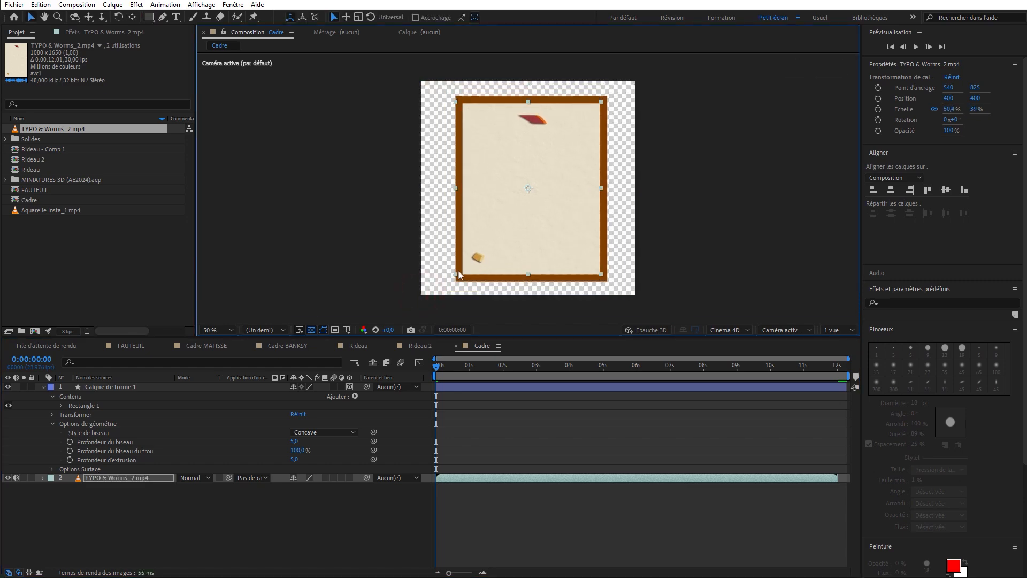
drag(528, 225, 529, 229)
Step: Shift the TYPO & Worms_2.mp4 layer about one second earlier and nudge it horizontally to X position 394
drag(554, 477, 525, 471)
key(Left)
key(Left)
key(Left)
key(Left)
key(Left)
key(Left)
key(Left)
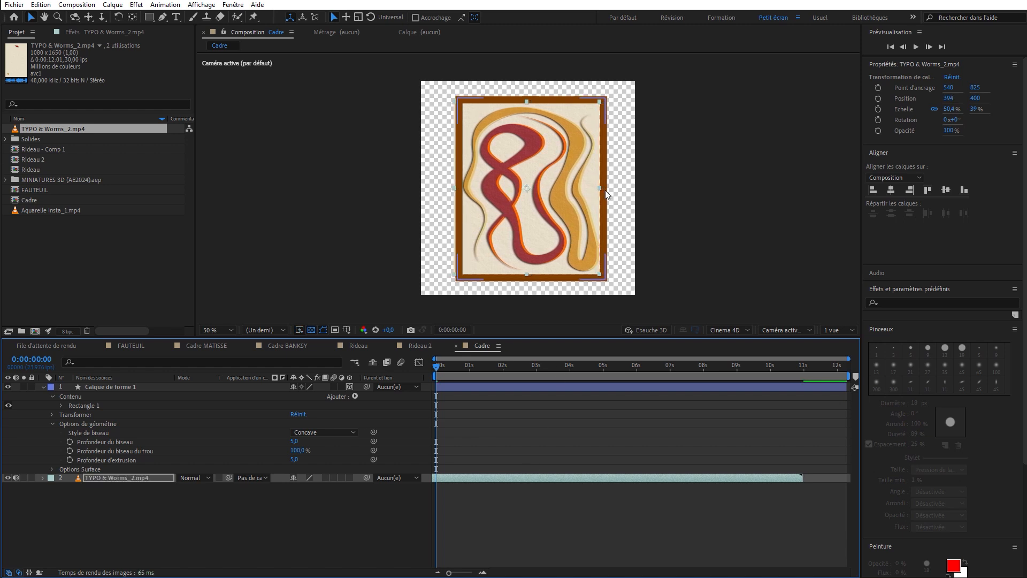
Step: Freeze the video layer on its current frame and extend the layer to the end of the composition
click(112, 4)
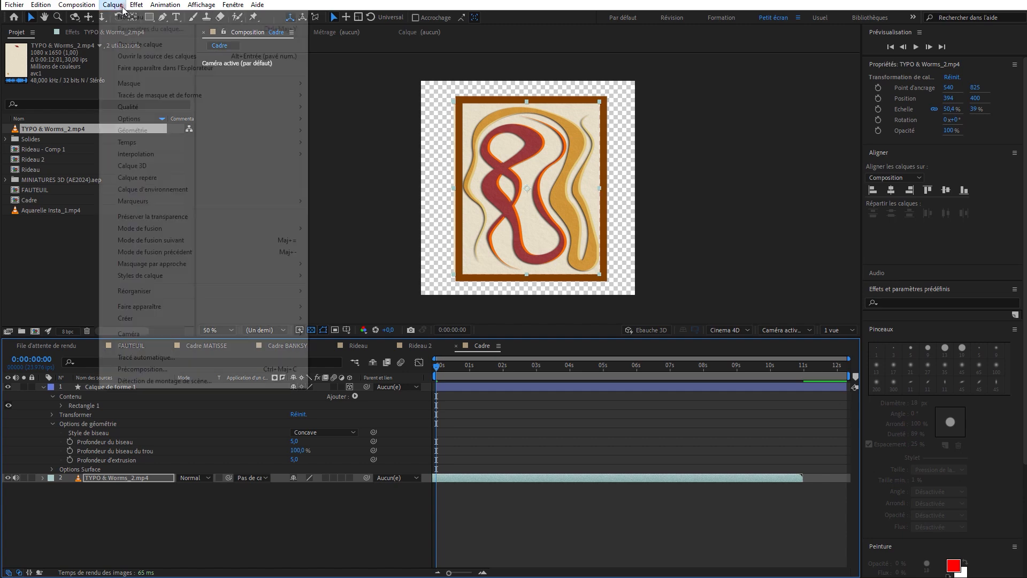
right_click(519, 478)
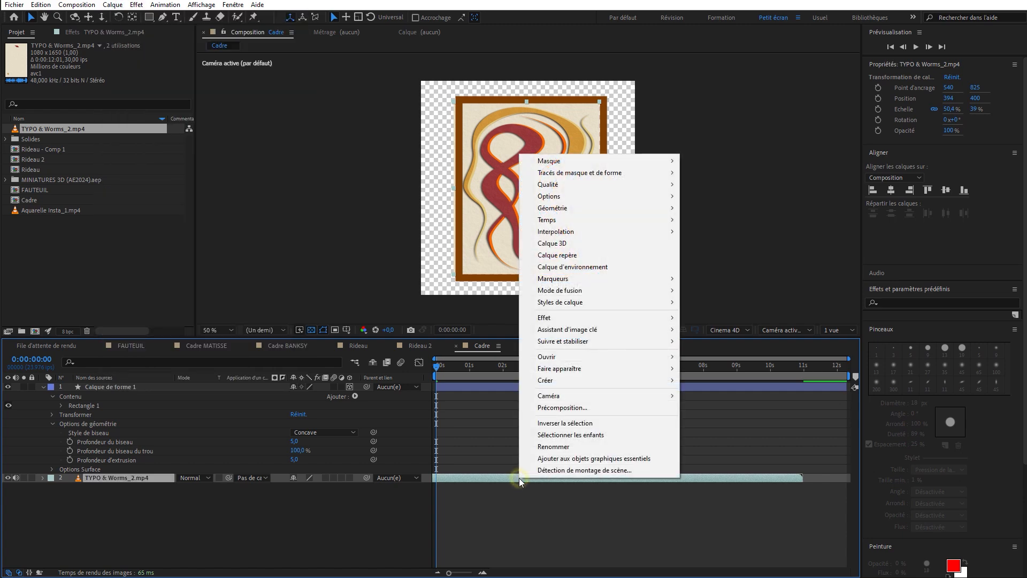
mouse_move(640, 216)
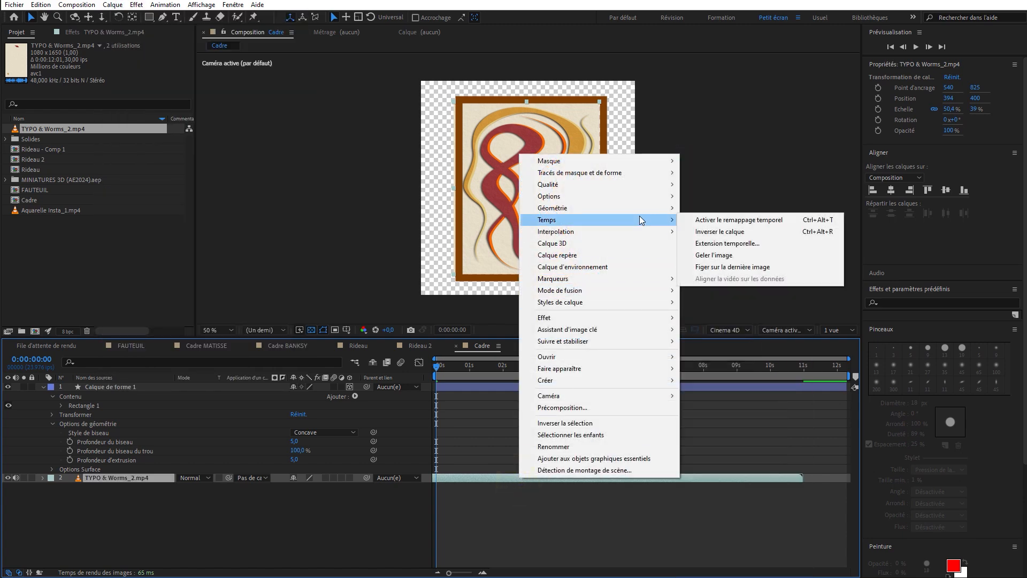
click(737, 251)
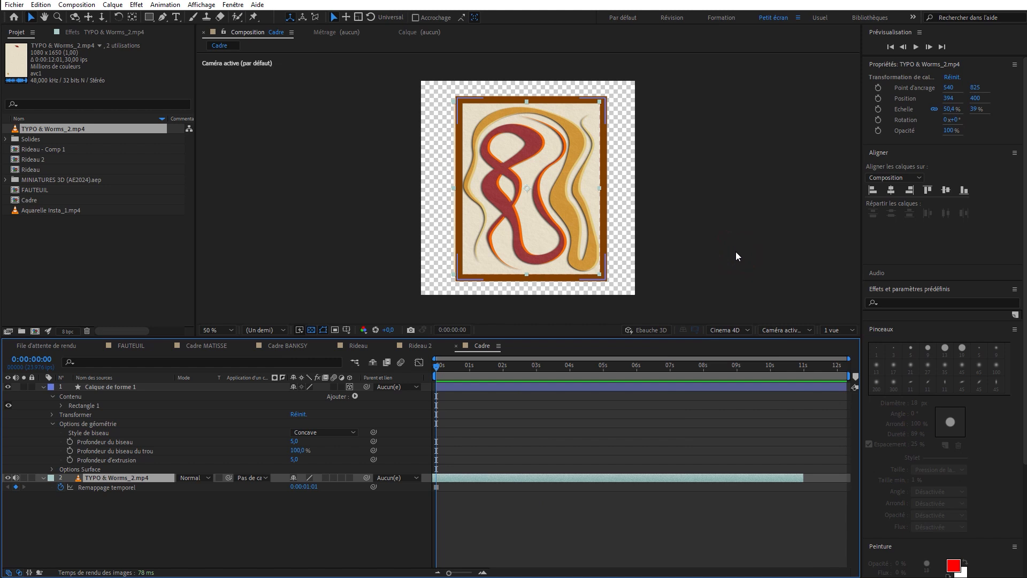
drag(805, 477, 848, 477)
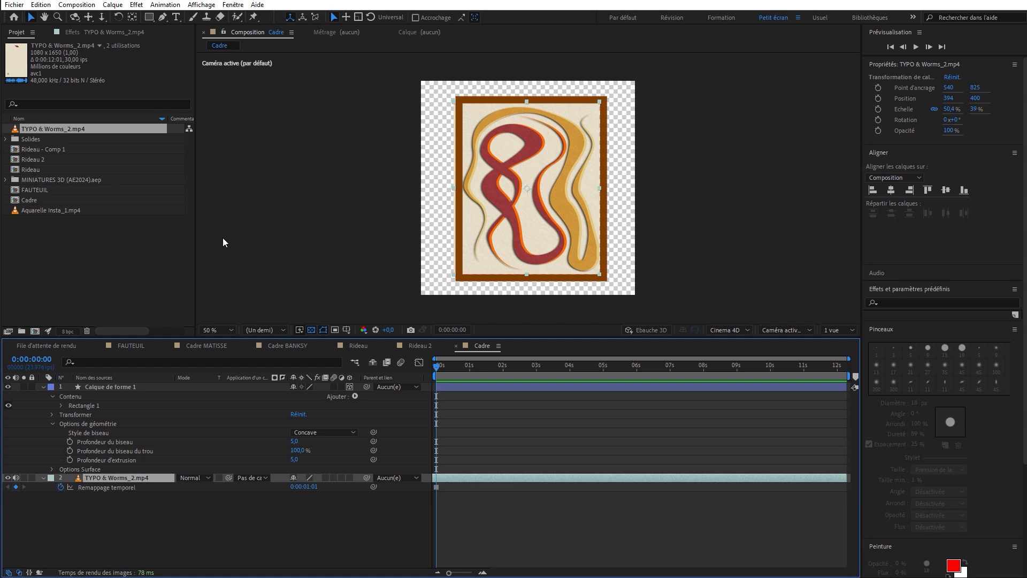
Step: Place Cadre in the FAUTEUIL composition above ASSISE 2, collapse its transformations and make it a 3D layer
double_click(20, 189)
drag(21, 200, 179, 439)
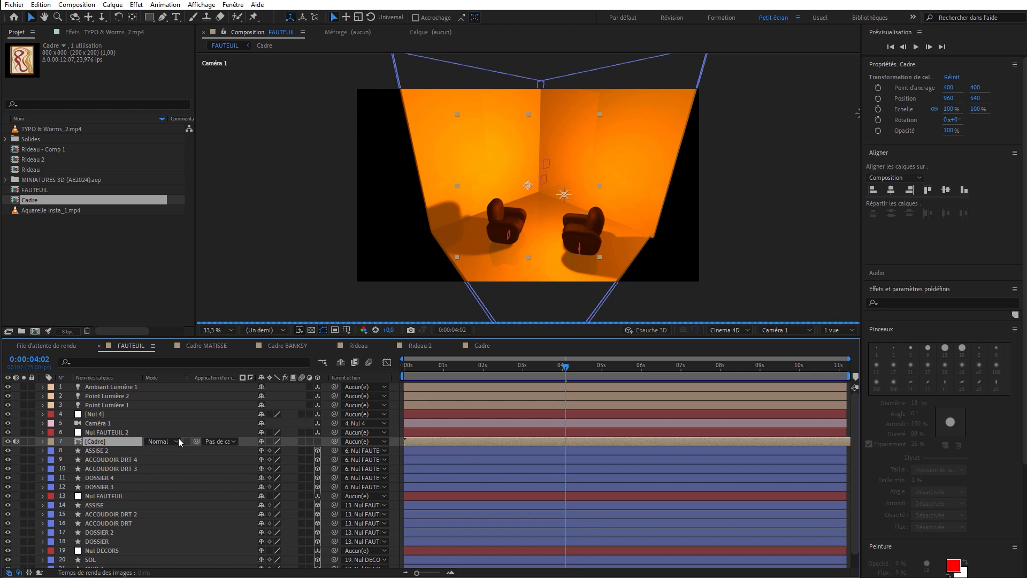
click(269, 440)
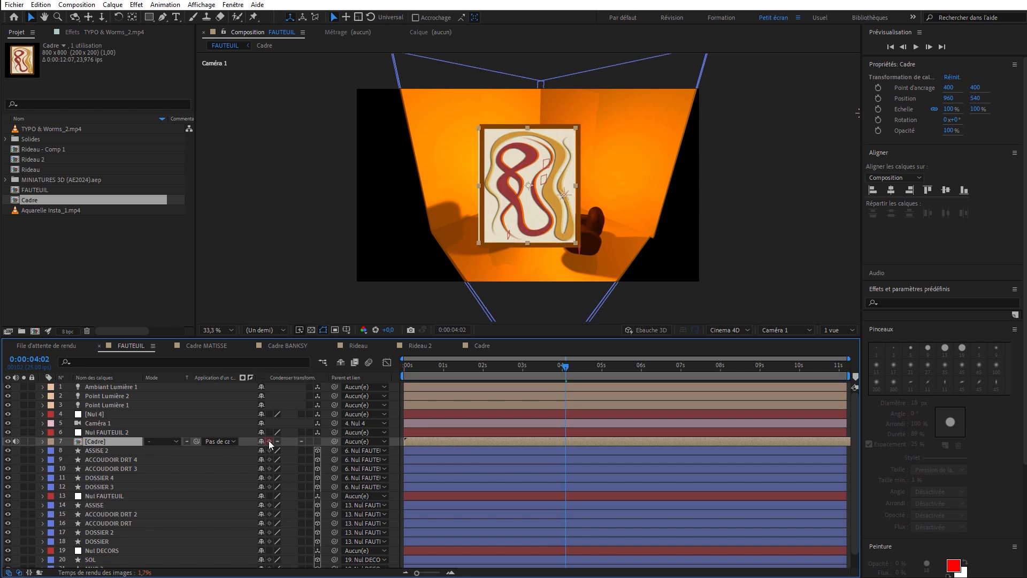
click(316, 441)
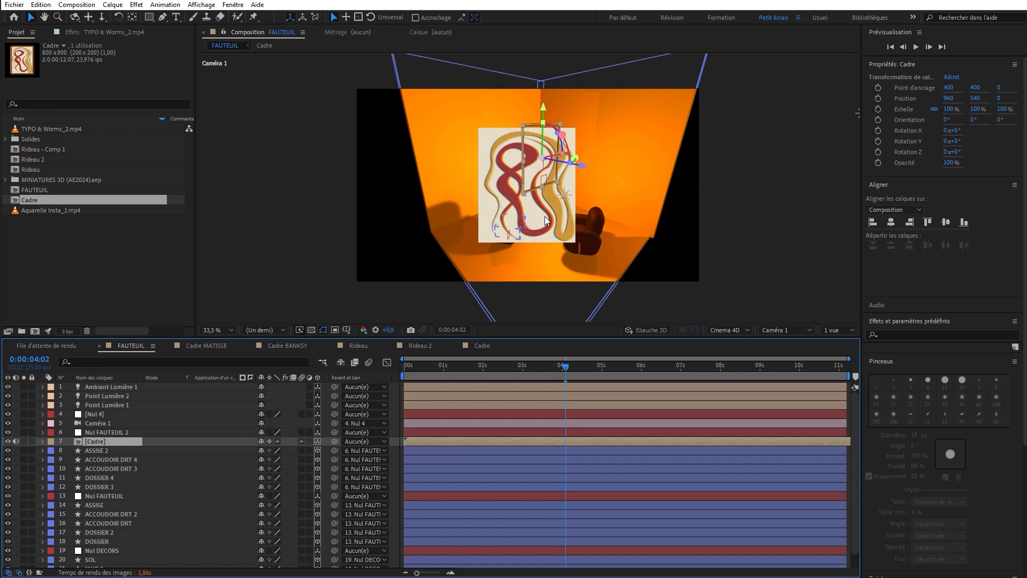
Step: In the Cadre composition, make the TYPO & Worms_2.mp4 layer 3D and move it horizontally to X position 408
click(259, 48)
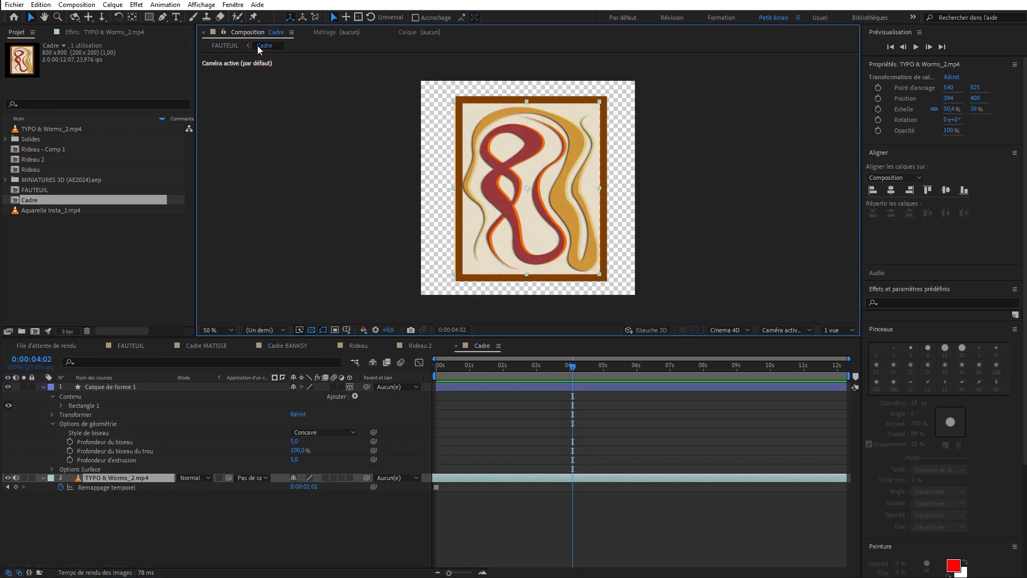
click(350, 477)
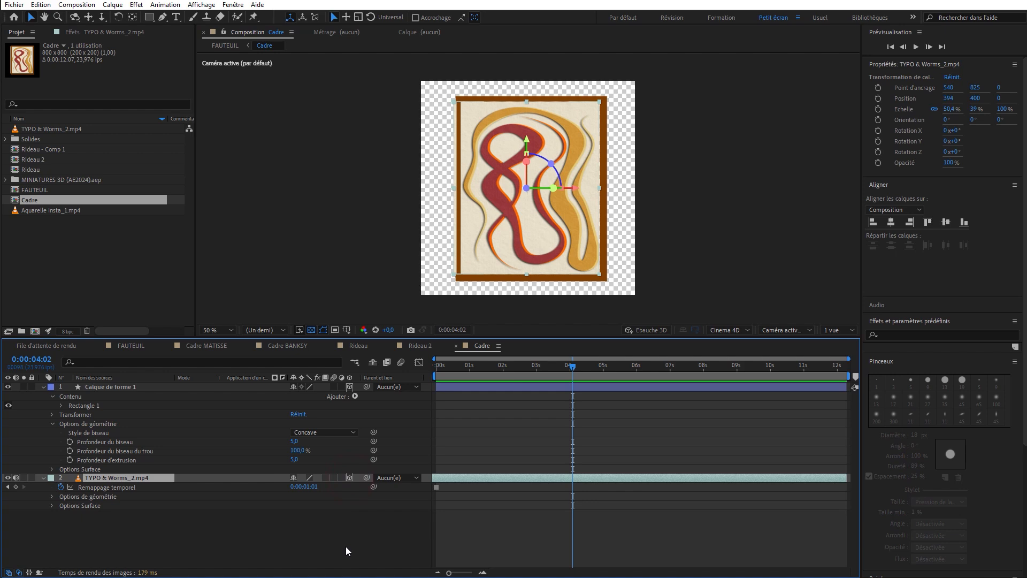
click(241, 45)
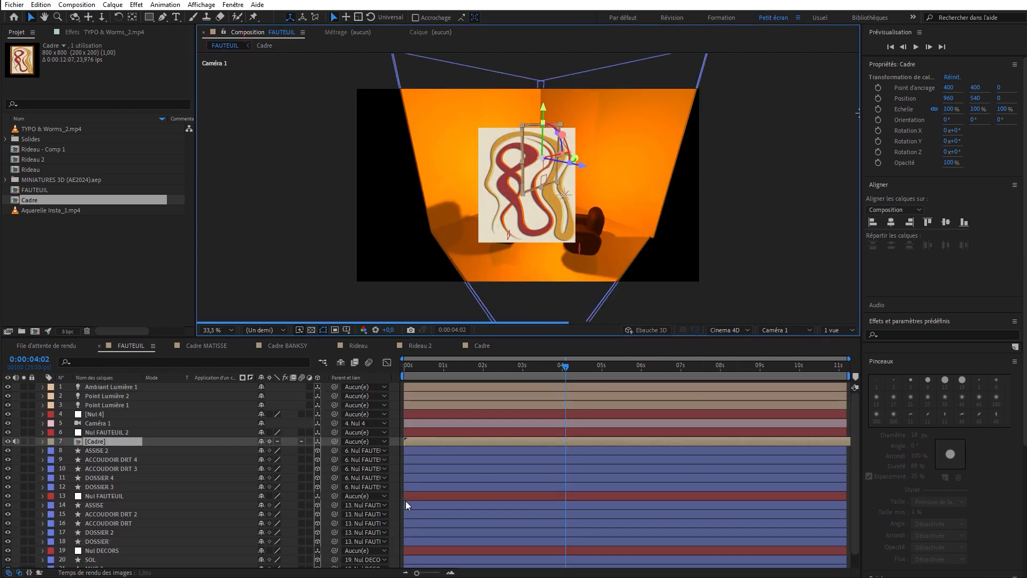
click(270, 45)
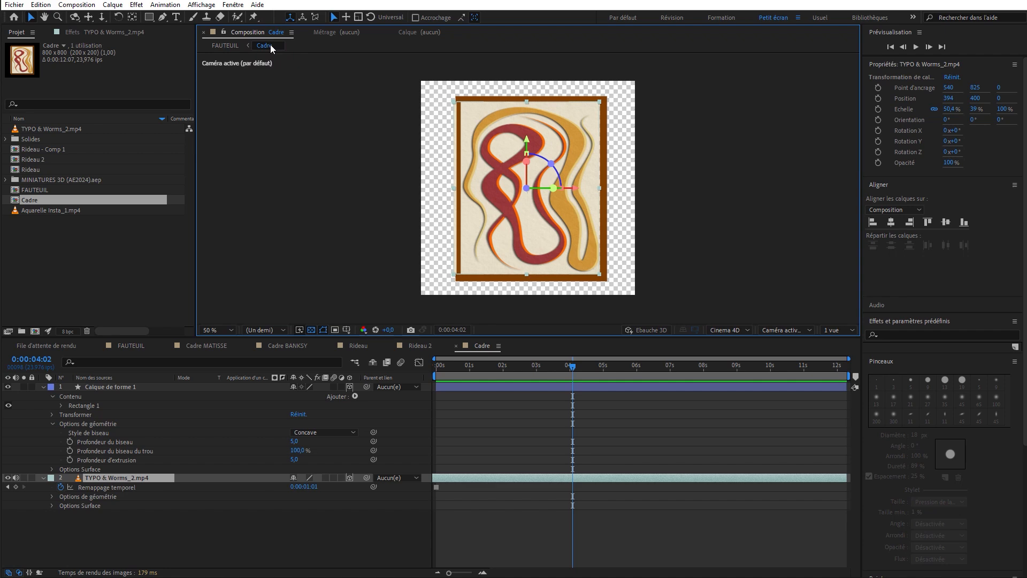
drag(576, 188, 580, 188)
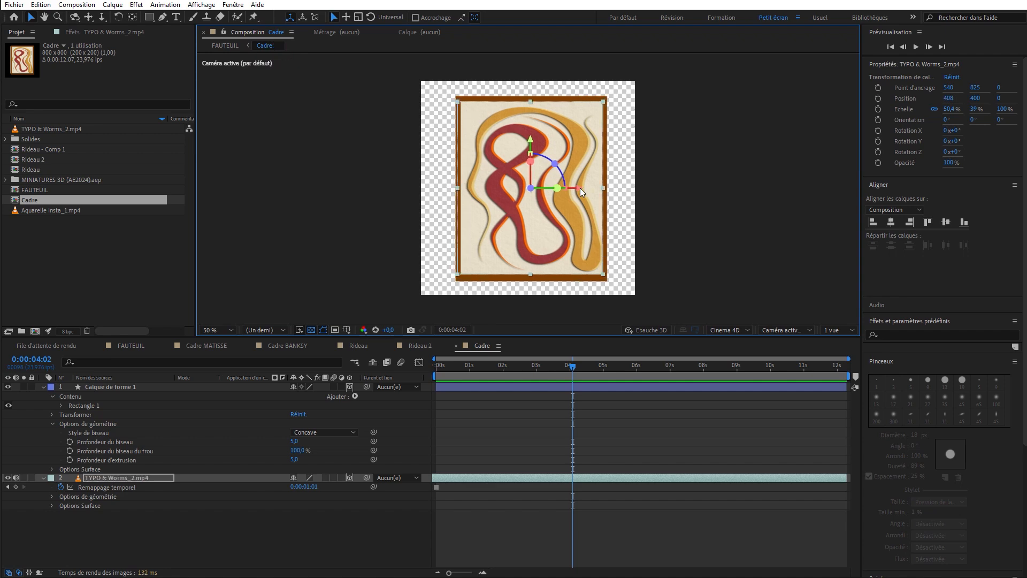
Step: Turn on shadow casting (Projette une ombre) for Calque de forme 1 and mute the TYPO & Worms_2.mp4 layer's audio
click(51, 468)
click(296, 453)
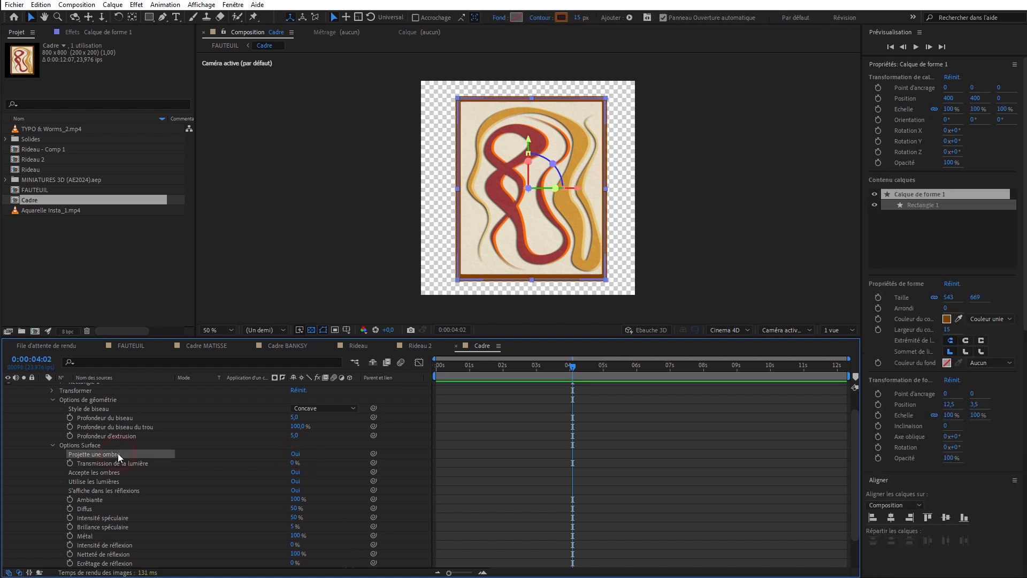
scroll(188, 526, down, 2)
click(123, 533)
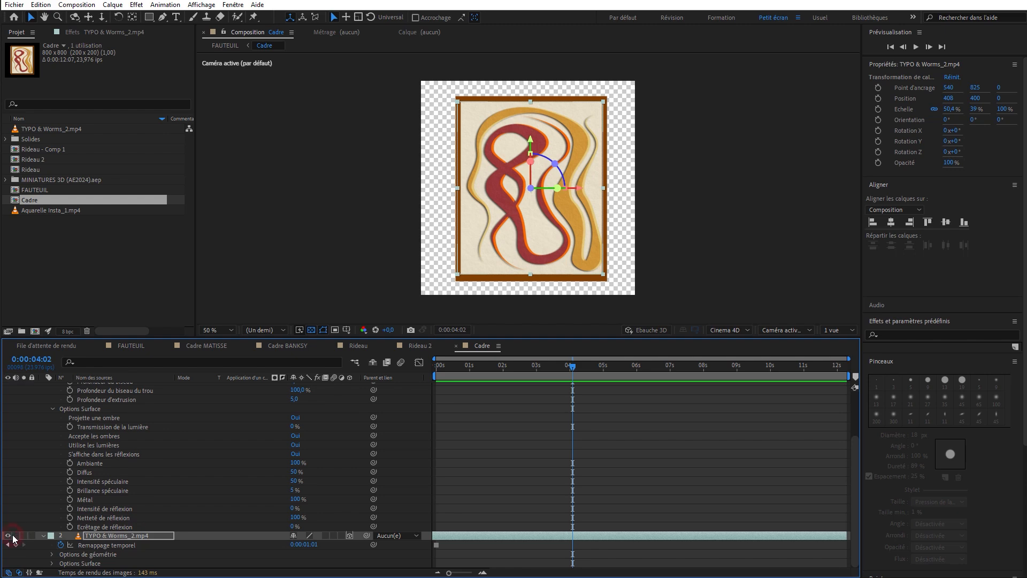
Step: In the FAUTEUIL composition, set the Cadre layer's Y rotation to 90°
click(225, 46)
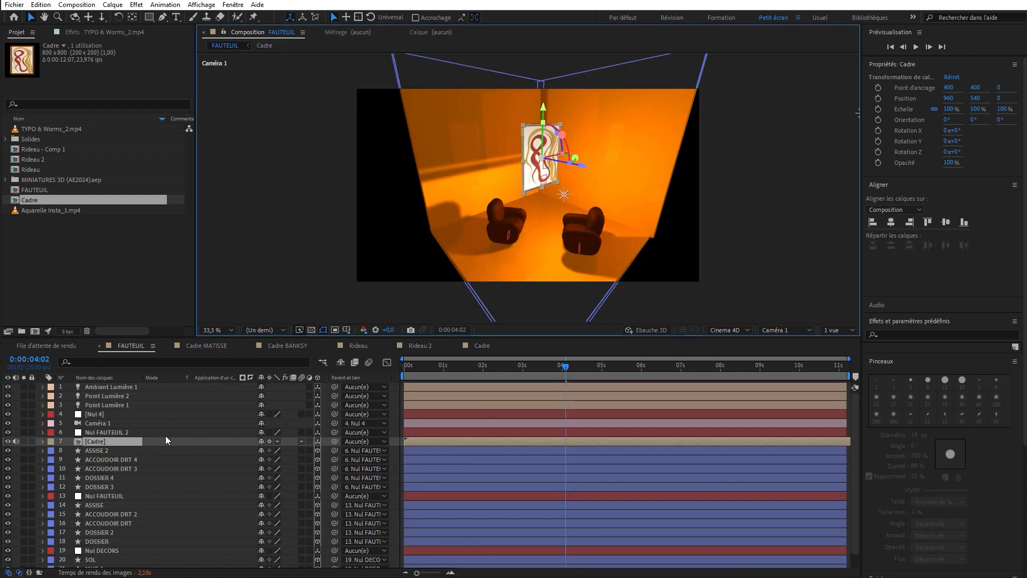
key(r)
click(272, 469)
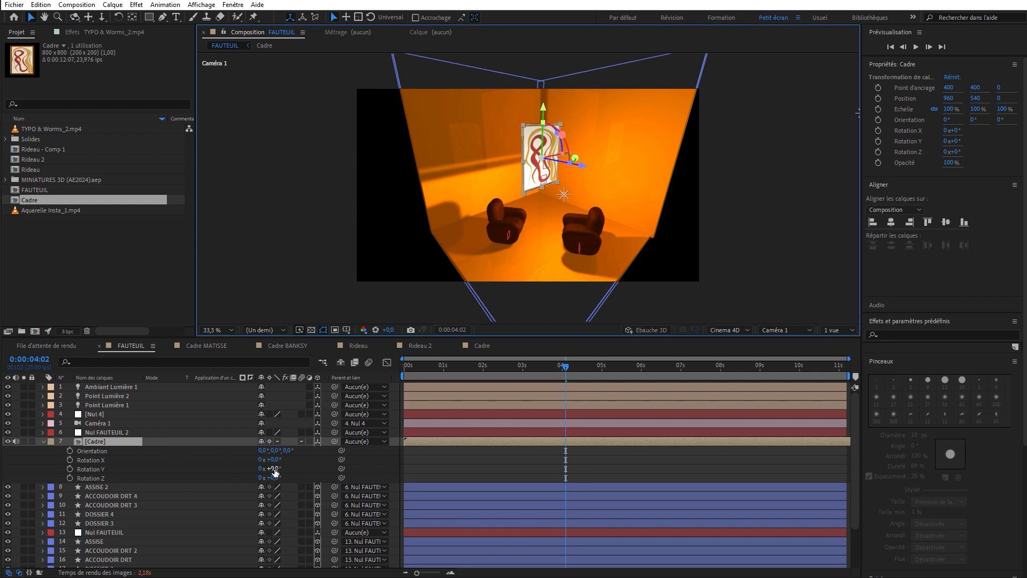
text(90)
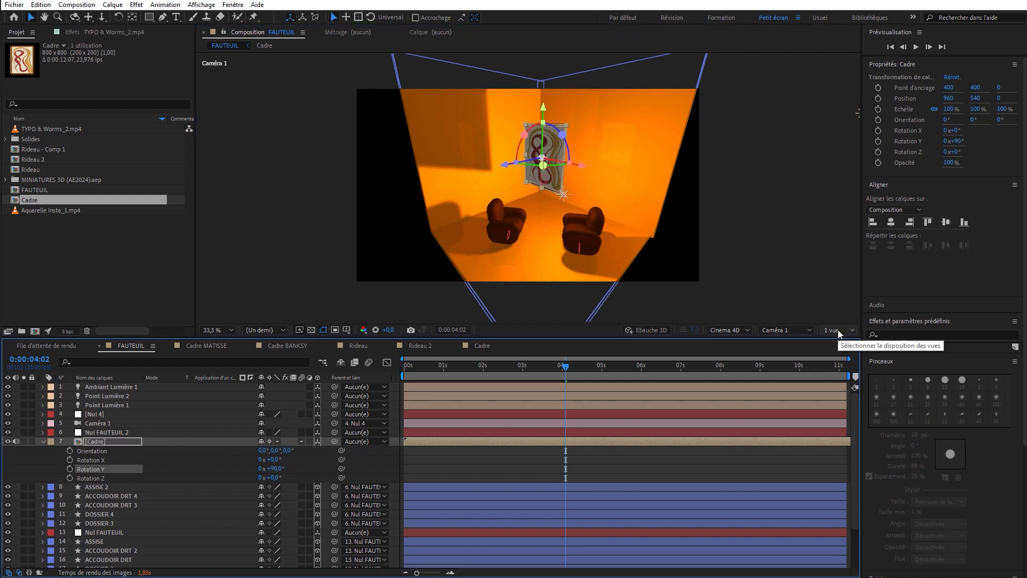
Step: Enable the Ebauche 3D preview and split the FAUTEUIL viewer into two views, with the enlarged Haut view active
click(657, 332)
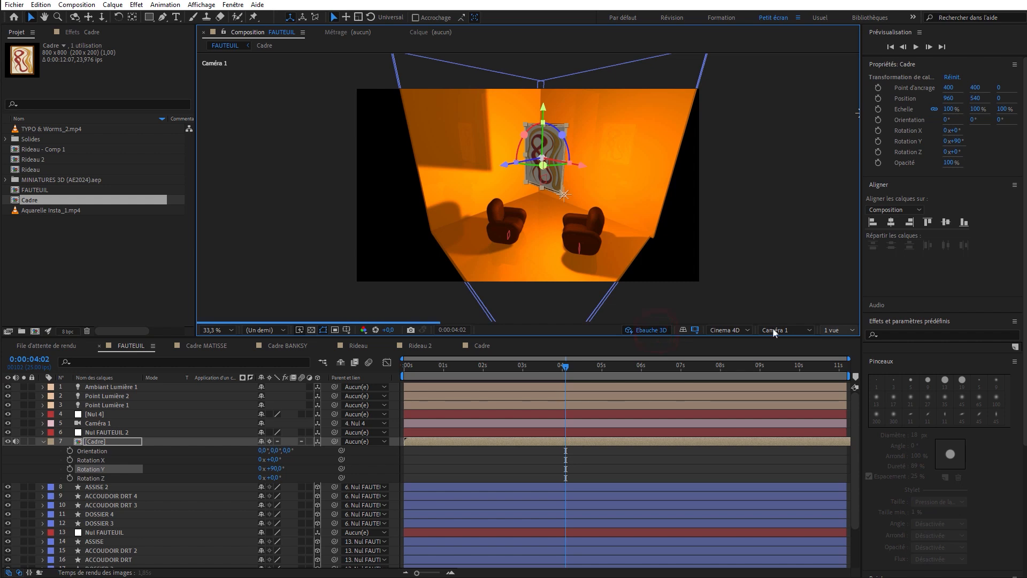
click(837, 330)
click(848, 353)
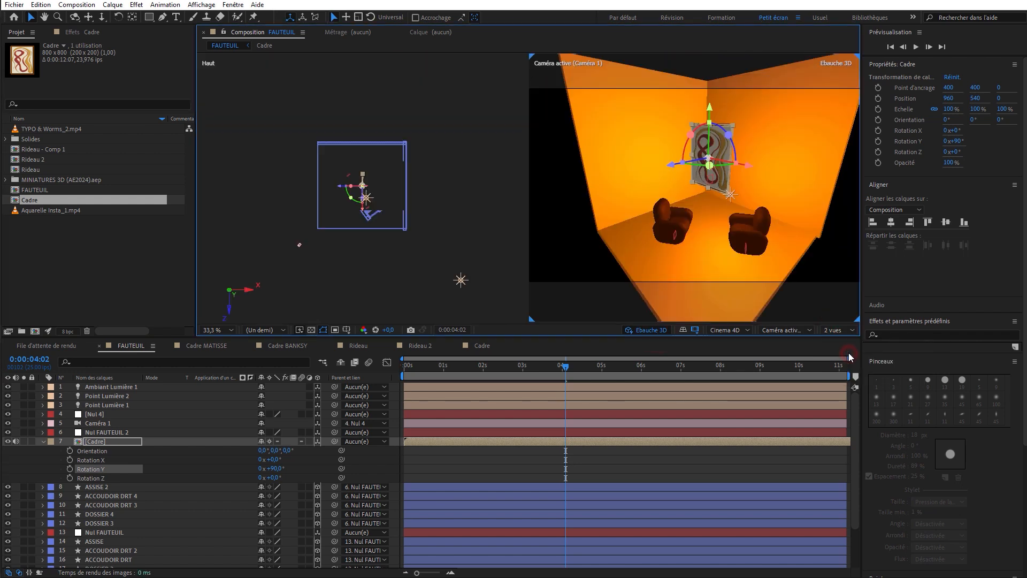
scroll(353, 202, up, 3)
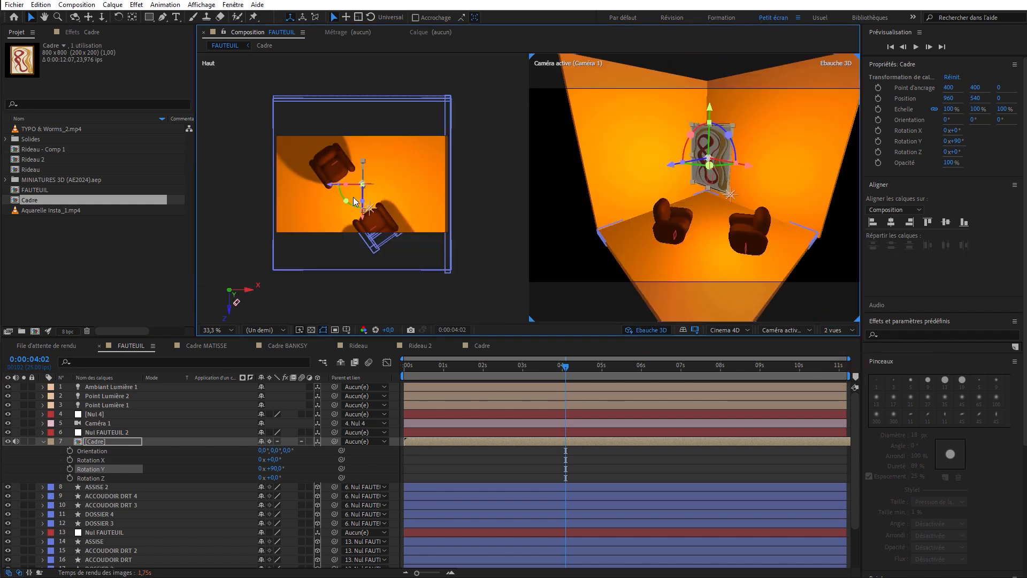
click(514, 258)
Step: Move the Cadre layer along the X axis to position 1869 so the frame sits against the room's wall
click(131, 442)
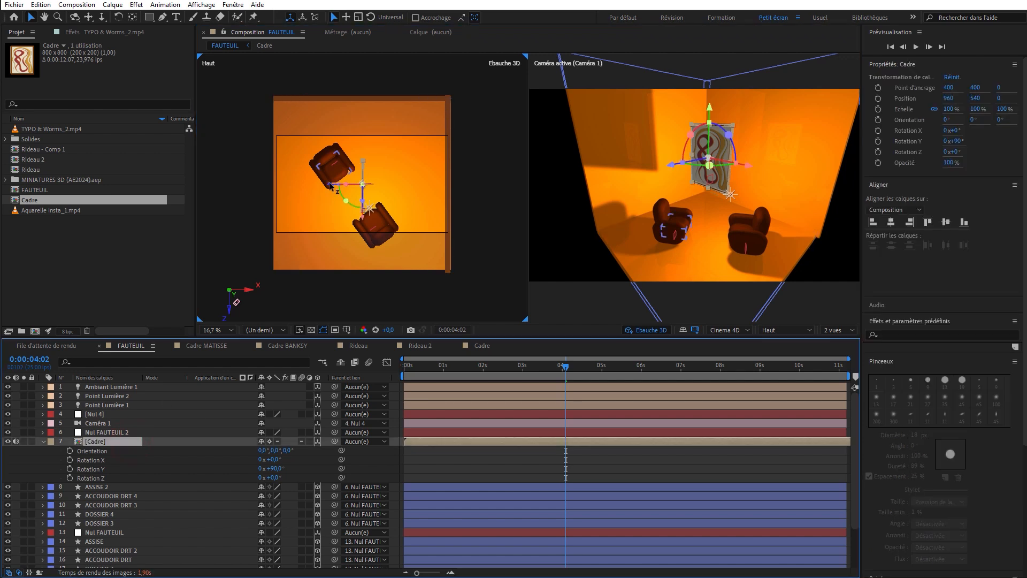
drag(330, 186, 152, 170)
scroll(457, 208, up, 5)
key(space)
drag(471, 194, 154, 204)
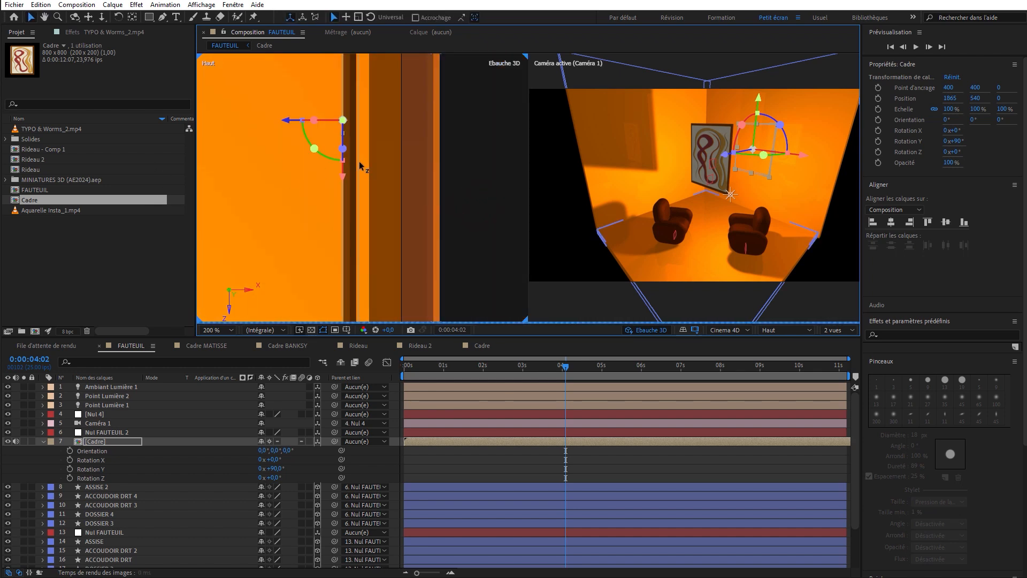
scroll(361, 167, down, 1)
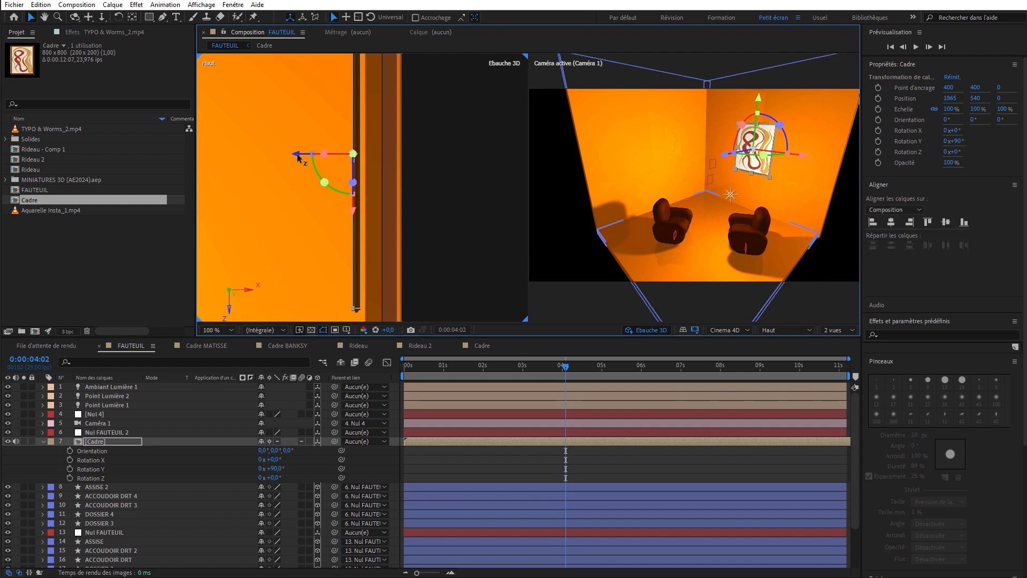
drag(298, 155, 301, 156)
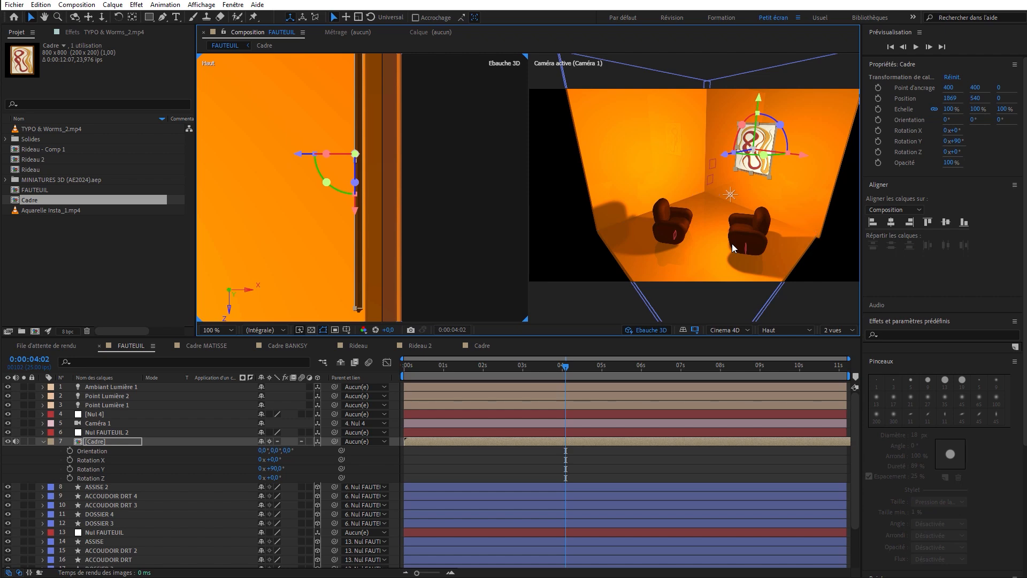
click(608, 468)
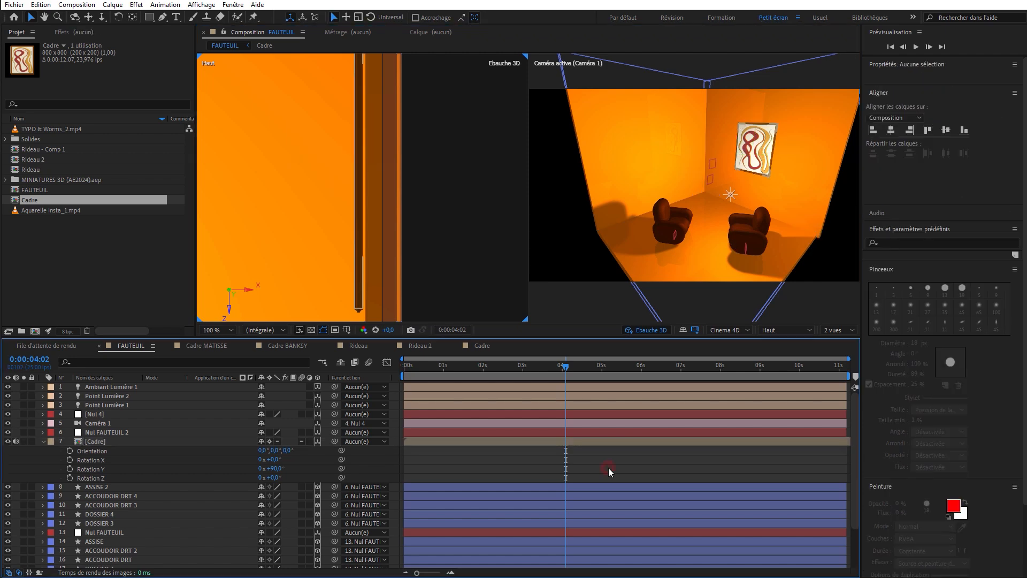
Step: In Cadre, set the extrusion depth and bevel depth of Calque de forme 1 to 7, and return to FAUTEUIL
scroll(748, 194, up, 3)
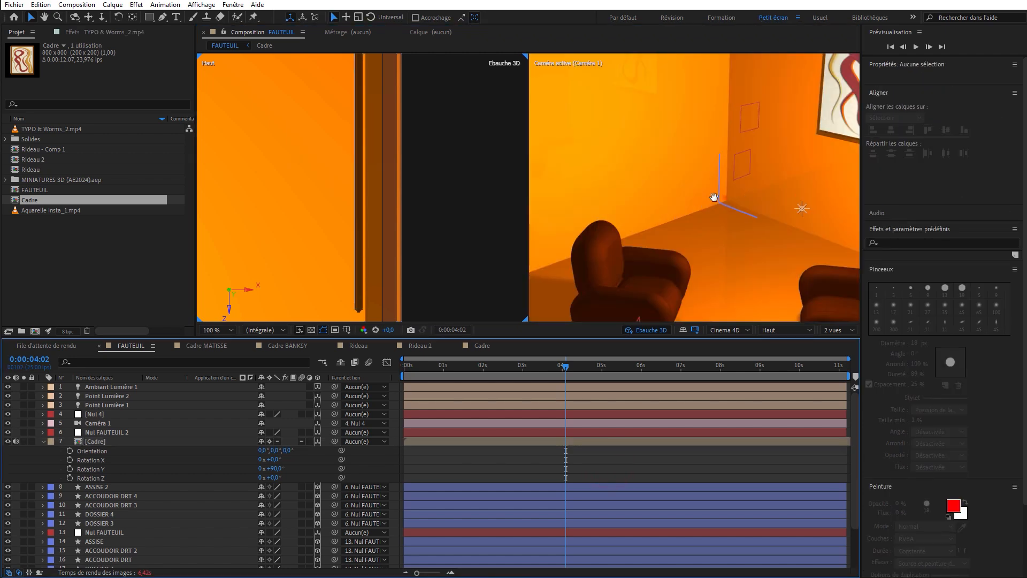
drag(725, 198, 565, 282)
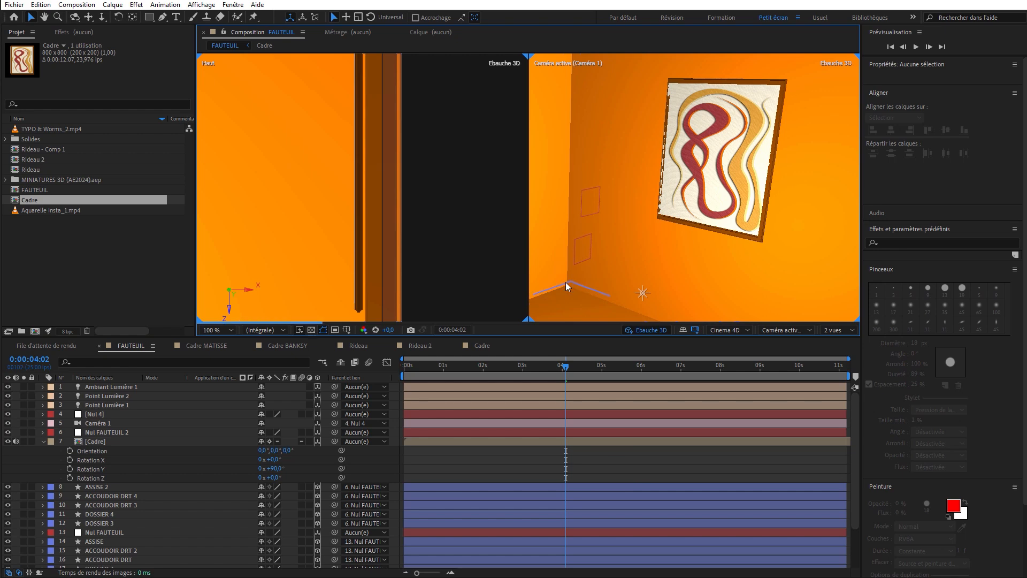
click(264, 46)
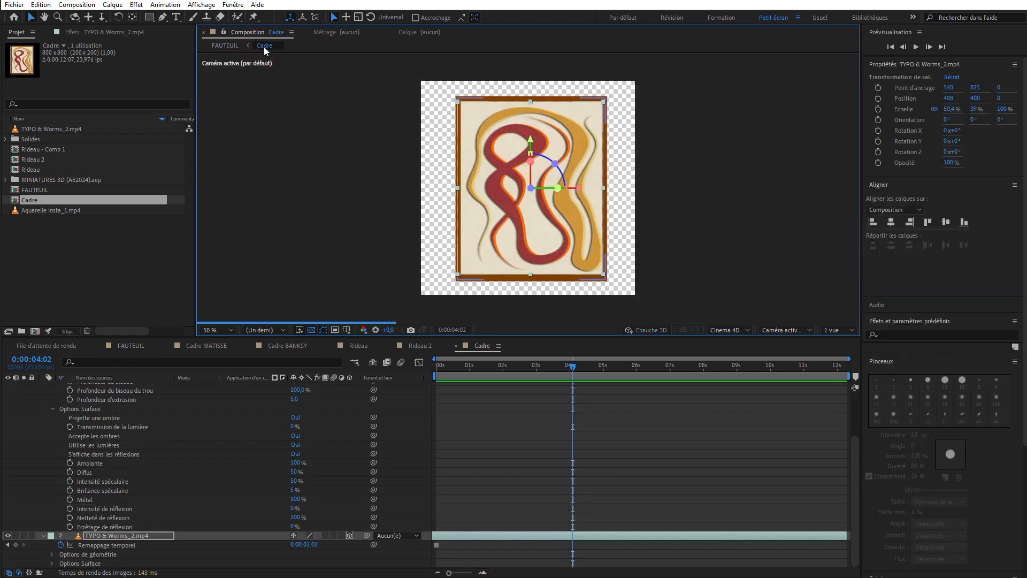
click(116, 386)
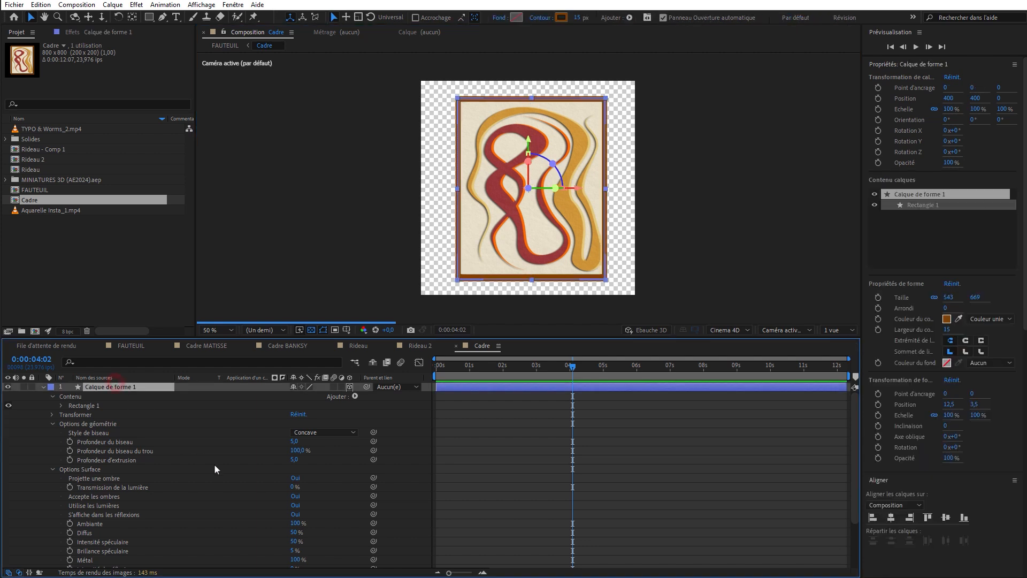
scroll(232, 479, down, 4)
scroll(232, 480, up, 4)
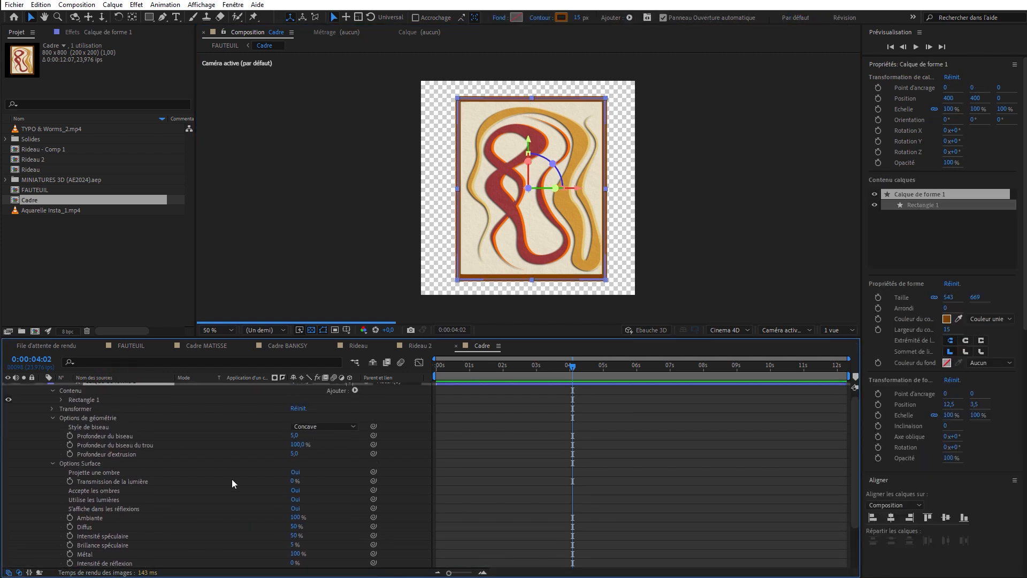
click(294, 453)
text(7)
click(295, 435)
text(7)
key(Return)
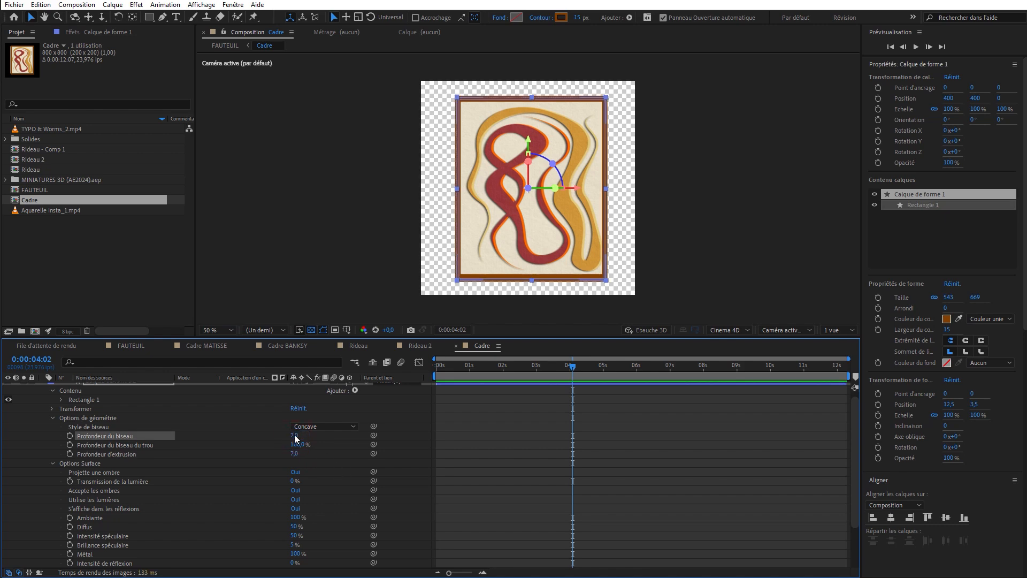
click(238, 45)
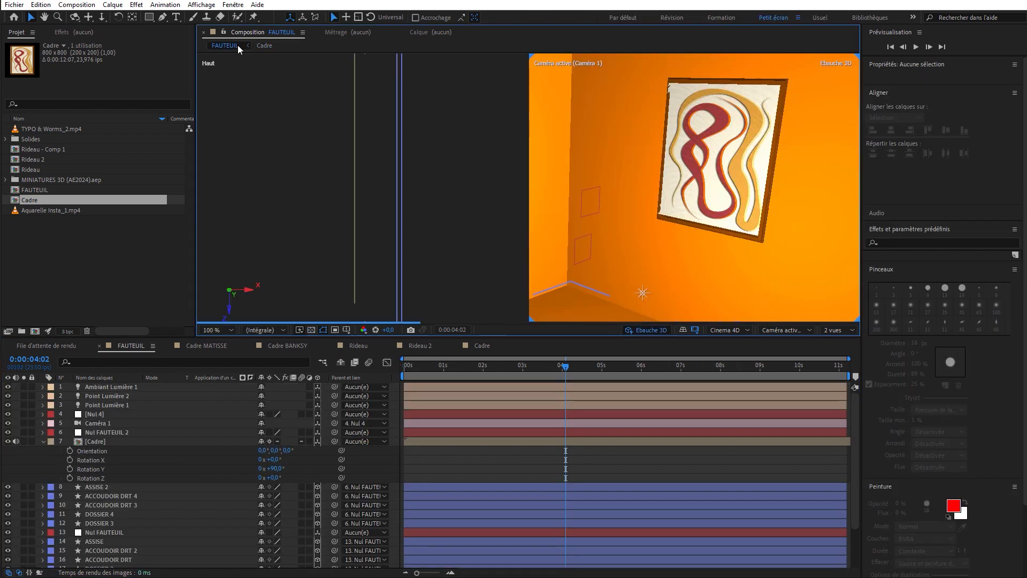
Step: Duplicate the Cadre composition in the project and open the copy, Cadre 2
click(16, 202)
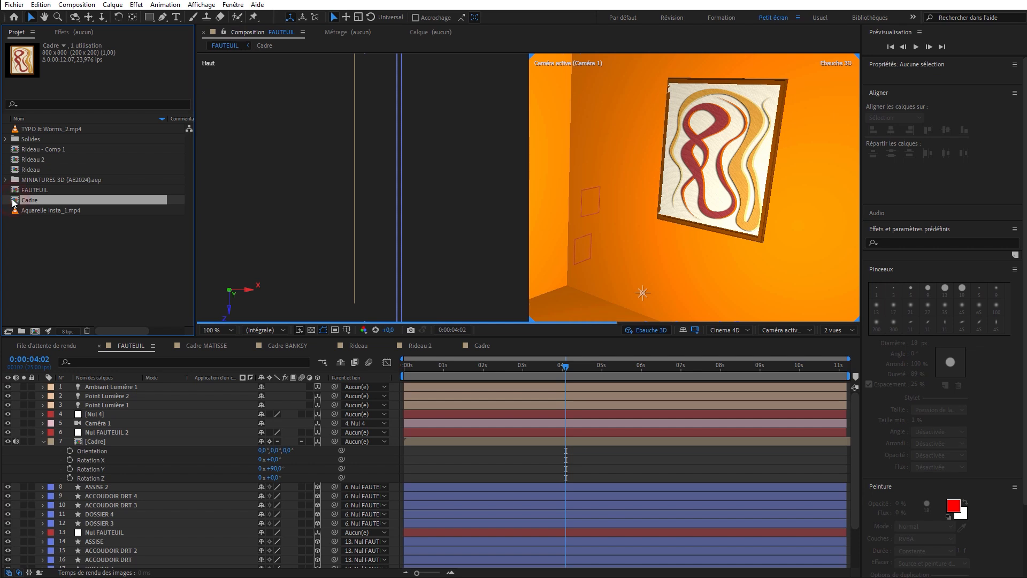
key(ctrl+d)
double_click(20, 201)
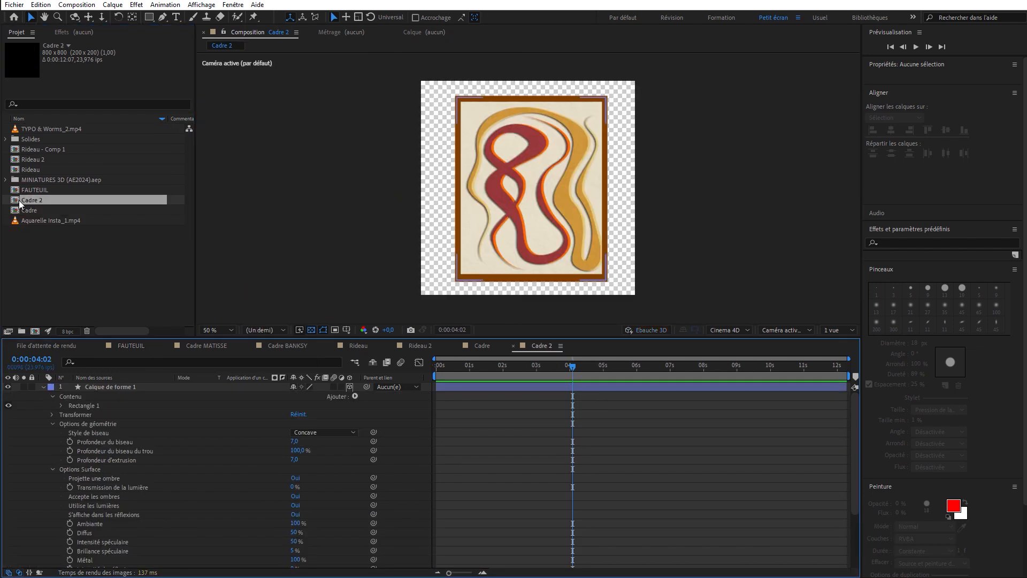
Step: Replace the TYPO & Worms_2.mp4 layer's source in Cadre 2 with Aquarelle Insta_1.mp4
click(44, 386)
click(114, 400)
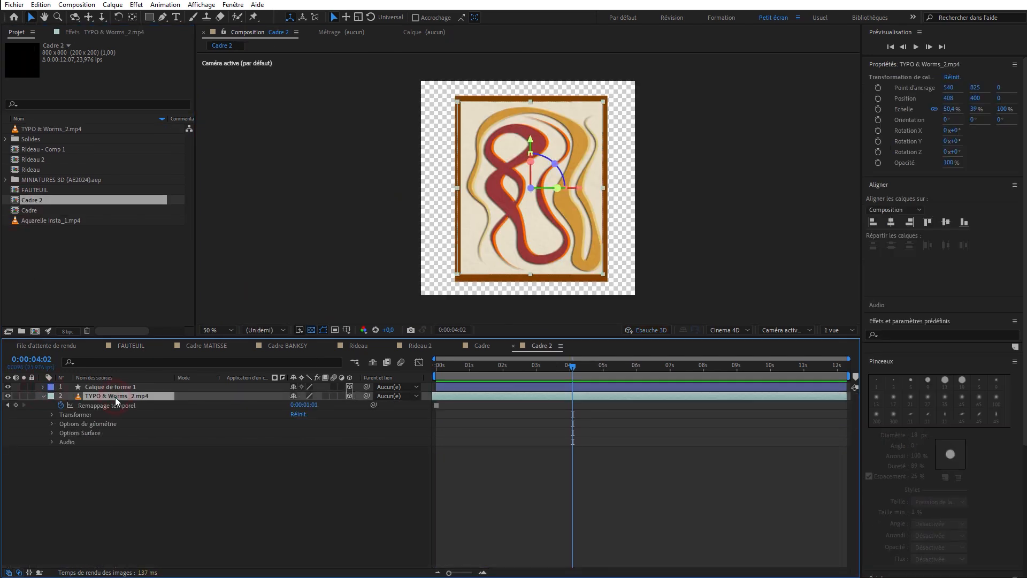
drag(34, 222, 115, 396)
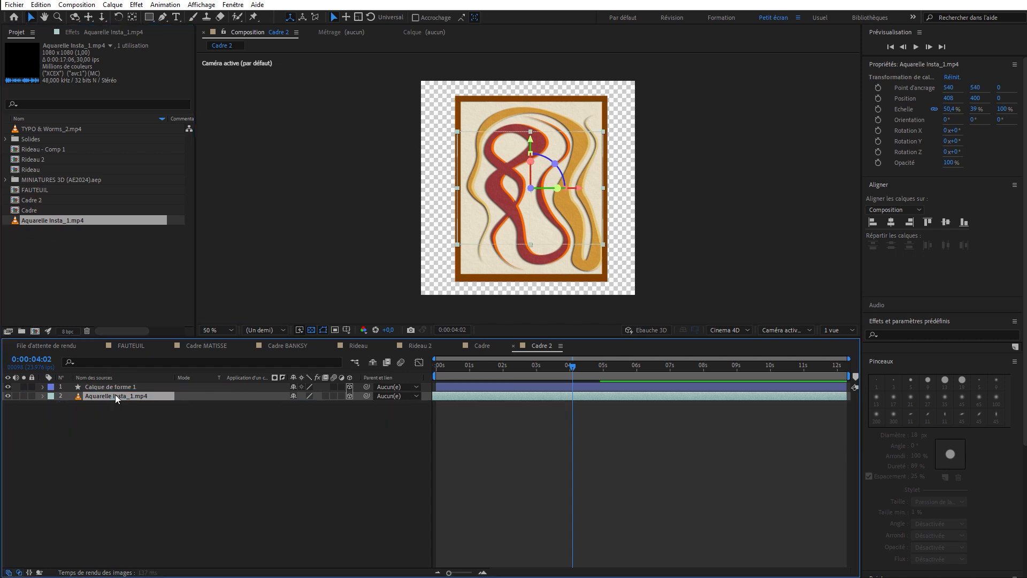
Step: Unlink Rectangle 1's scale in Calque de forme 1 and reduce its vertical scale to 6%, keeping the horizontal at 100%
click(541, 282)
click(43, 386)
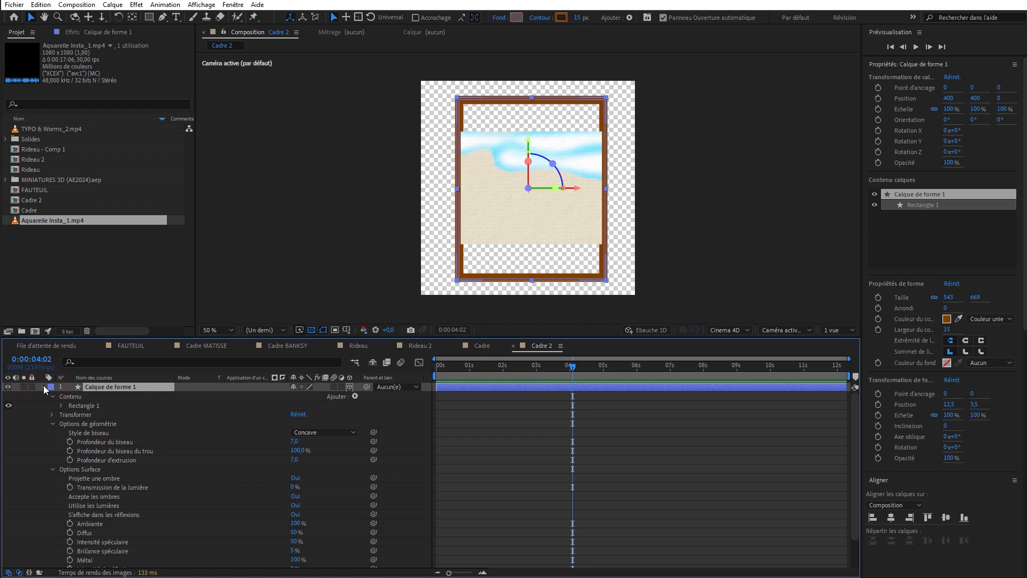
click(60, 405)
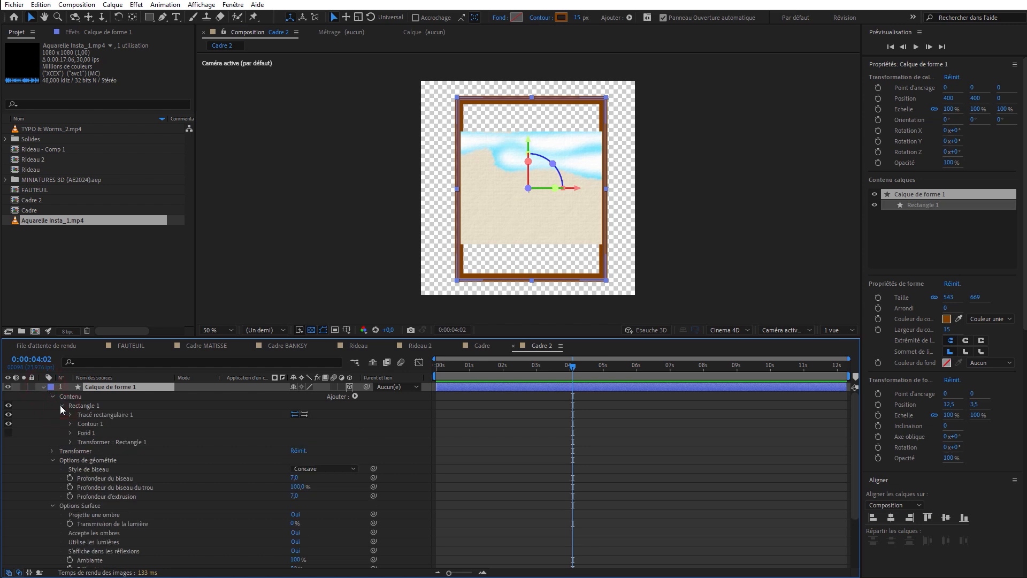
click(70, 414)
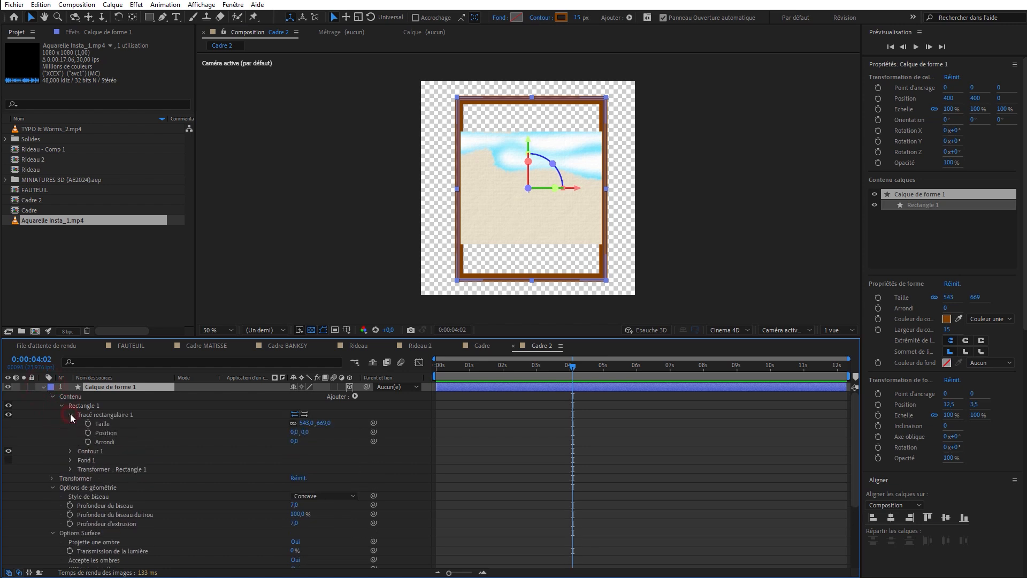
click(70, 470)
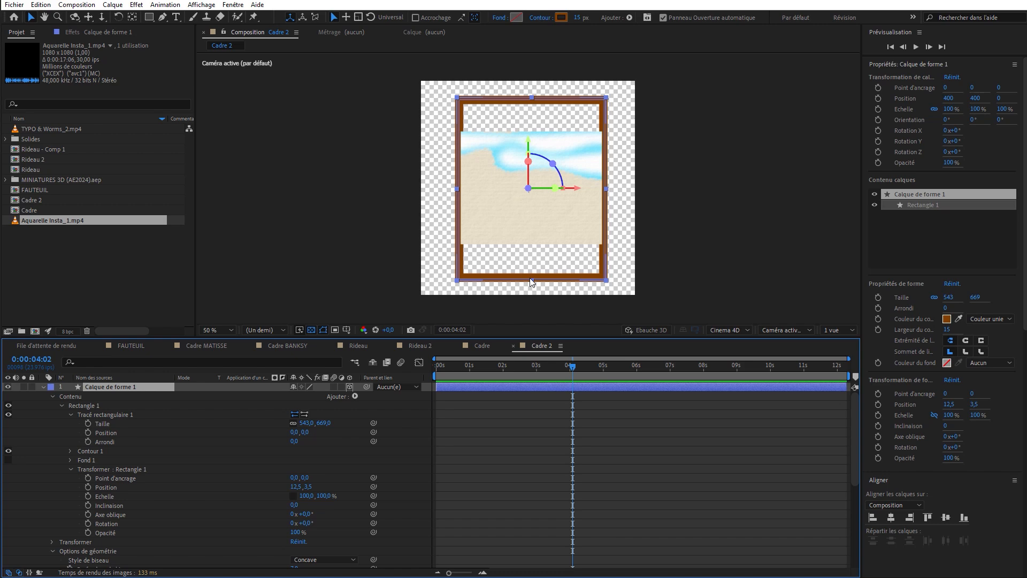
drag(324, 495, 278, 498)
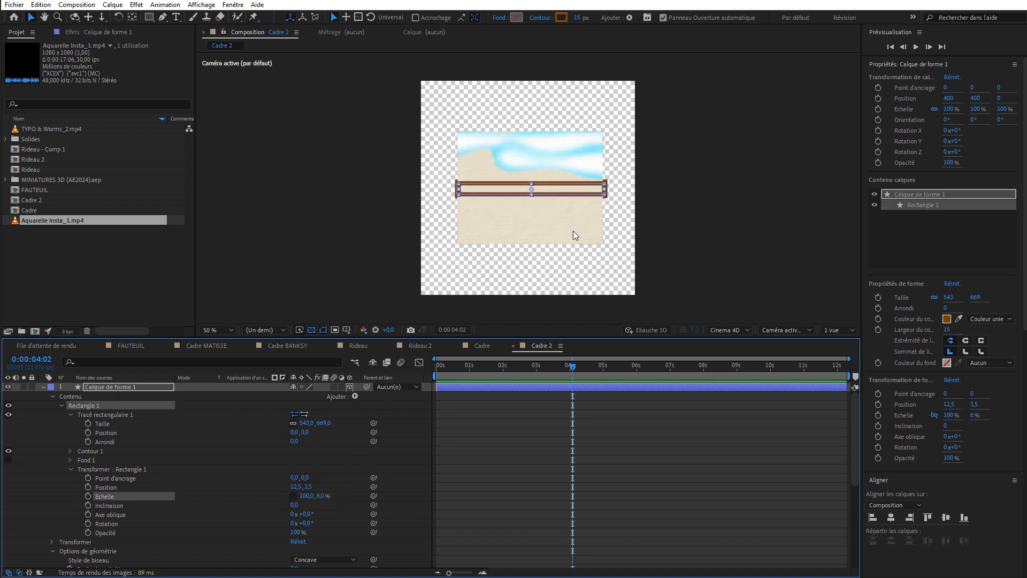
key(period)
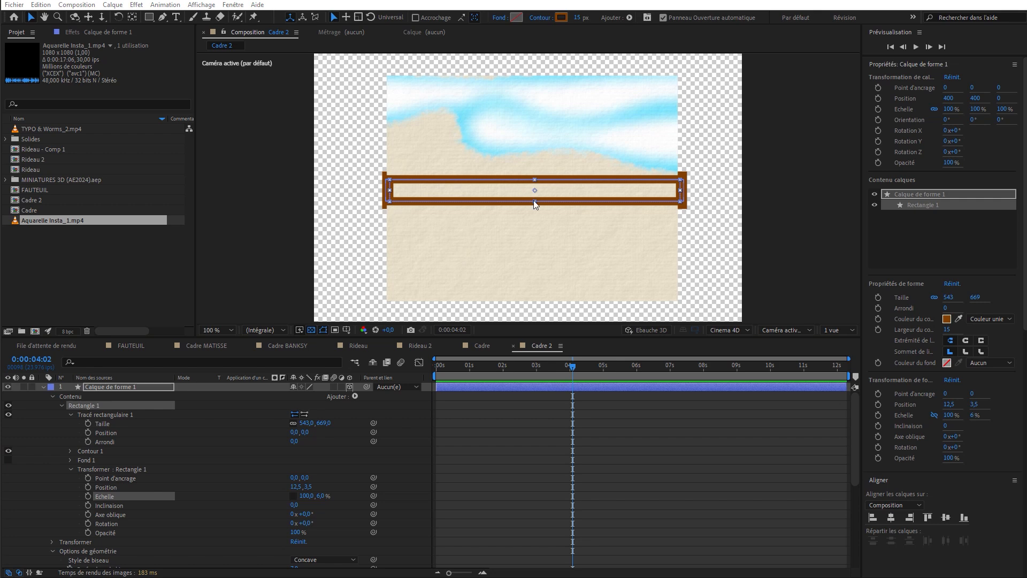
Step: Restore Rectangle 1's vertical scale to 100% in Calque de forme 1
click(322, 496)
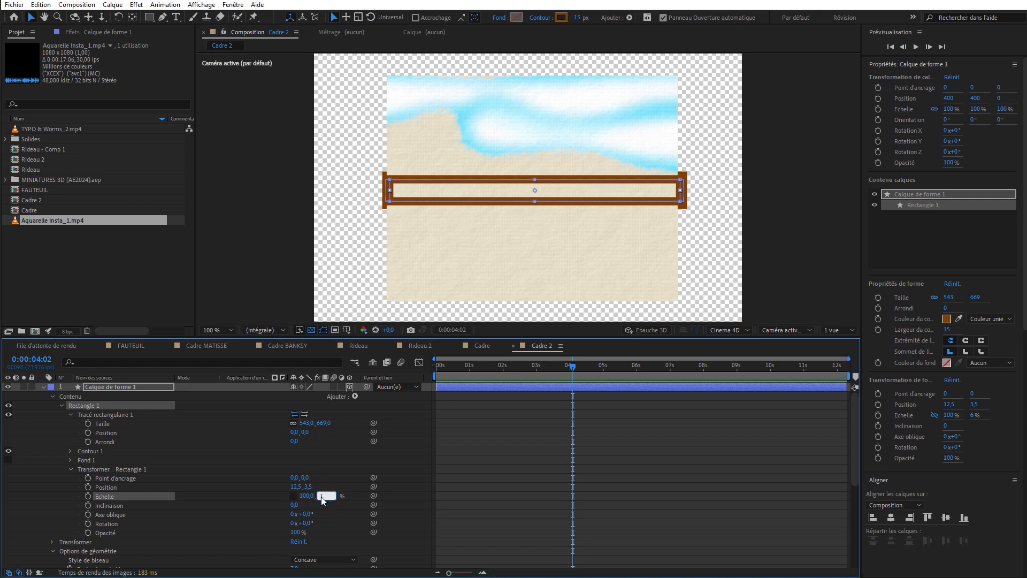
key(Return)
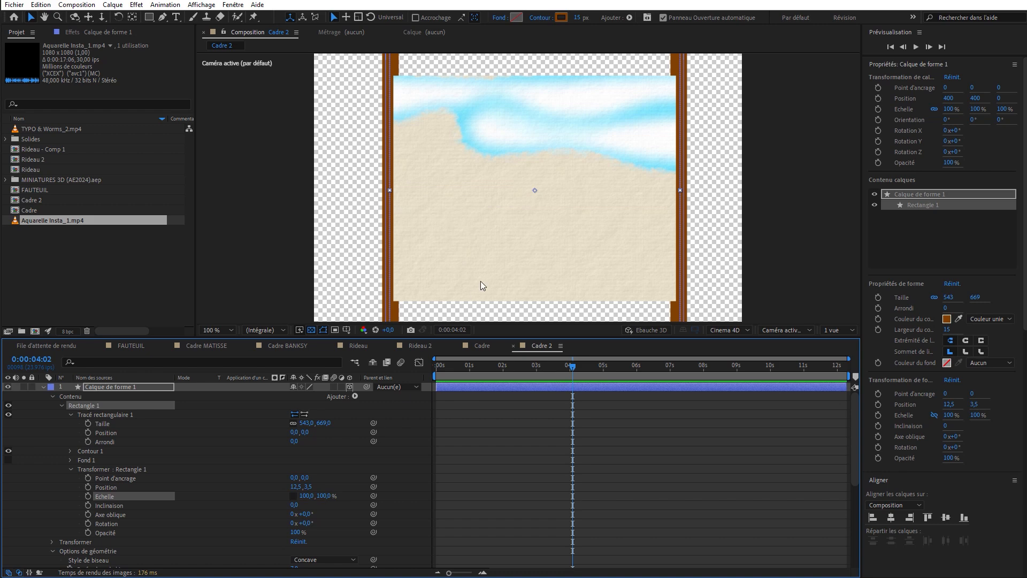
key(comma)
Step: Unlink the dimensions of Tracé rectangulaire 1 and set its height to 437, keeping the width at 543
drag(323, 422, 320, 422)
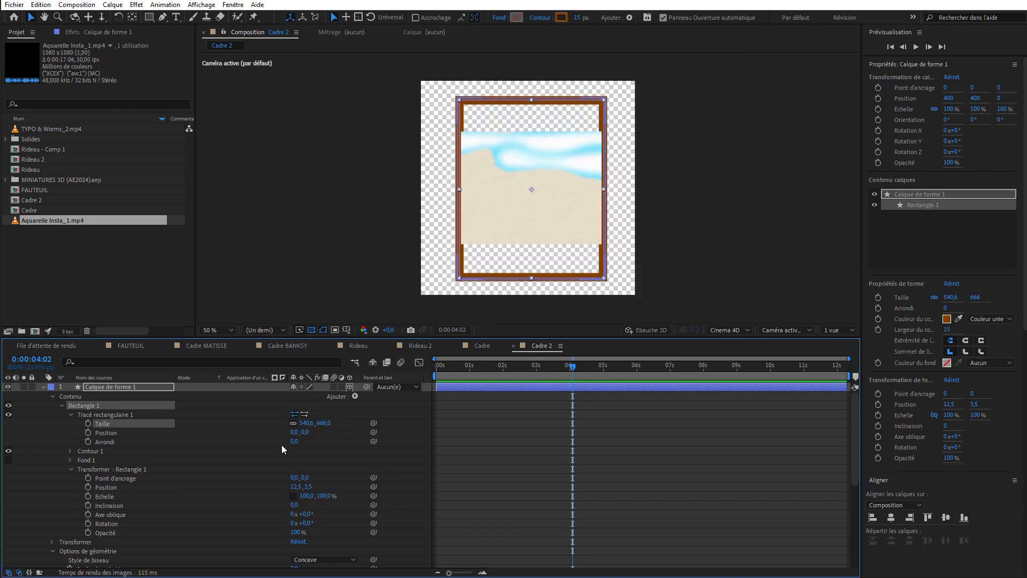
key(ctrl+z)
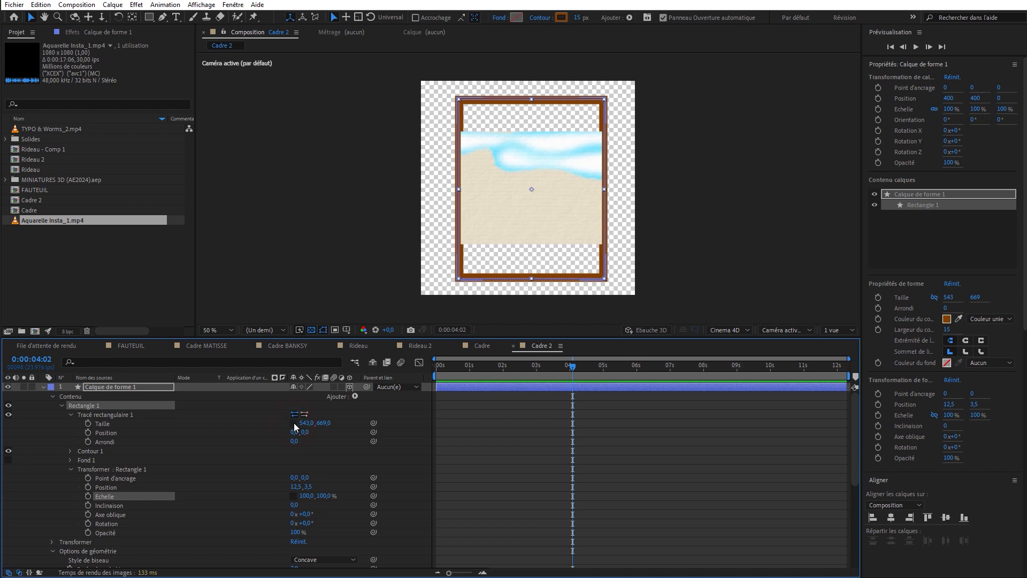
click(324, 422)
text(437)
key(Return)
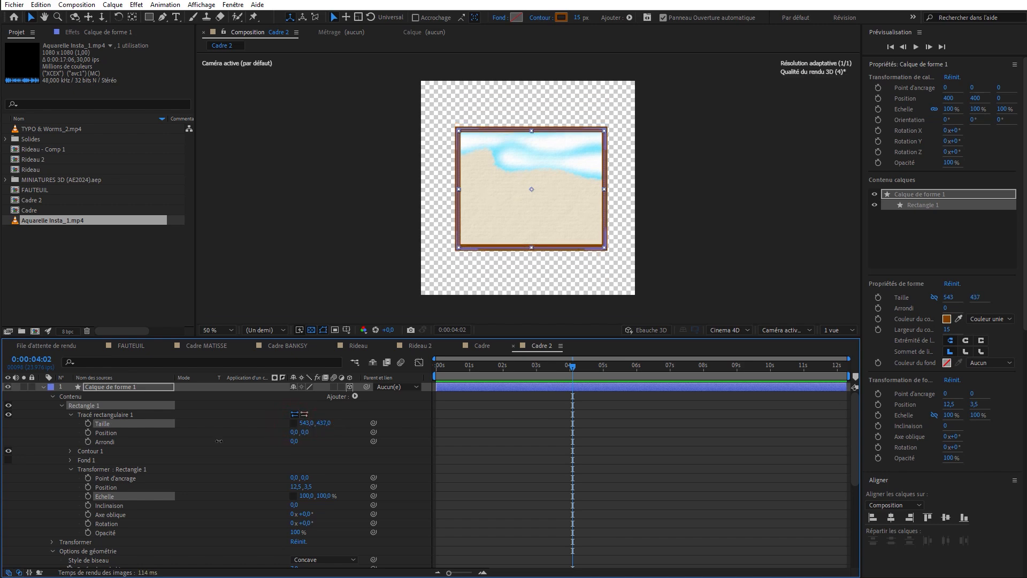
click(44, 387)
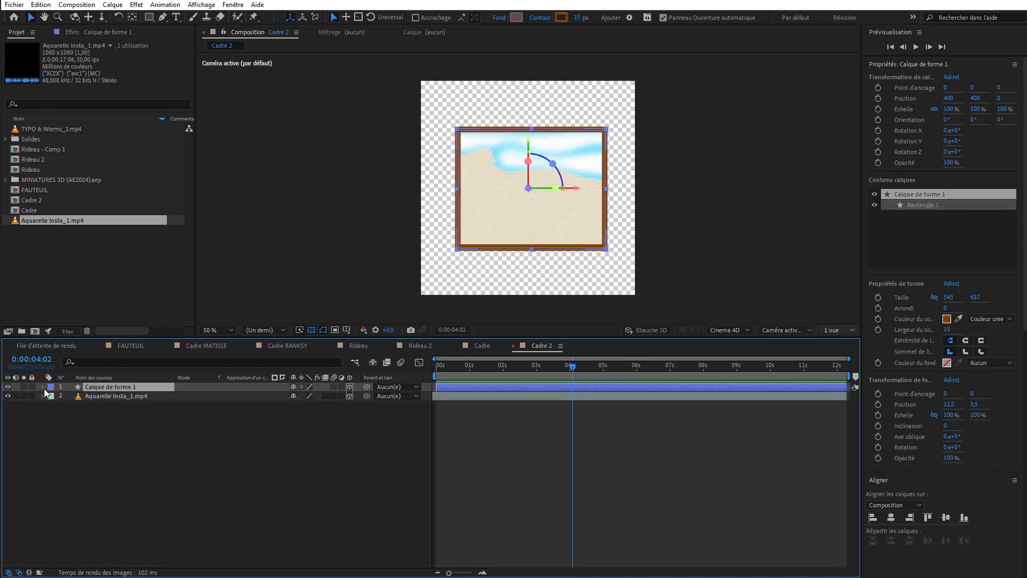
Step: Switch Cadre 2 to the Gauche view and move the Aquarelle Insta_1.mp4 layer along Z to 18, at the frame's back
click(838, 330)
click(790, 330)
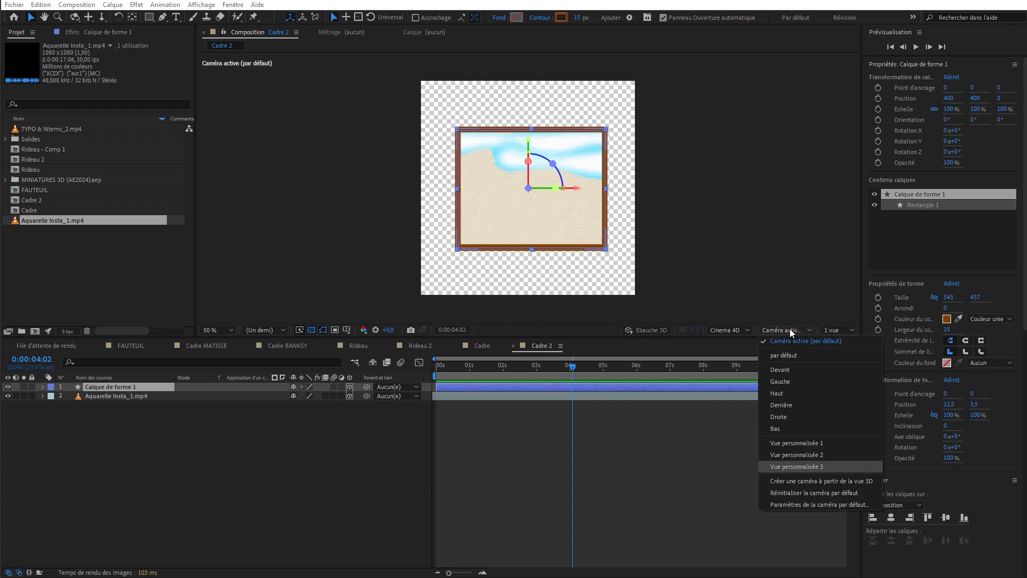
click(808, 381)
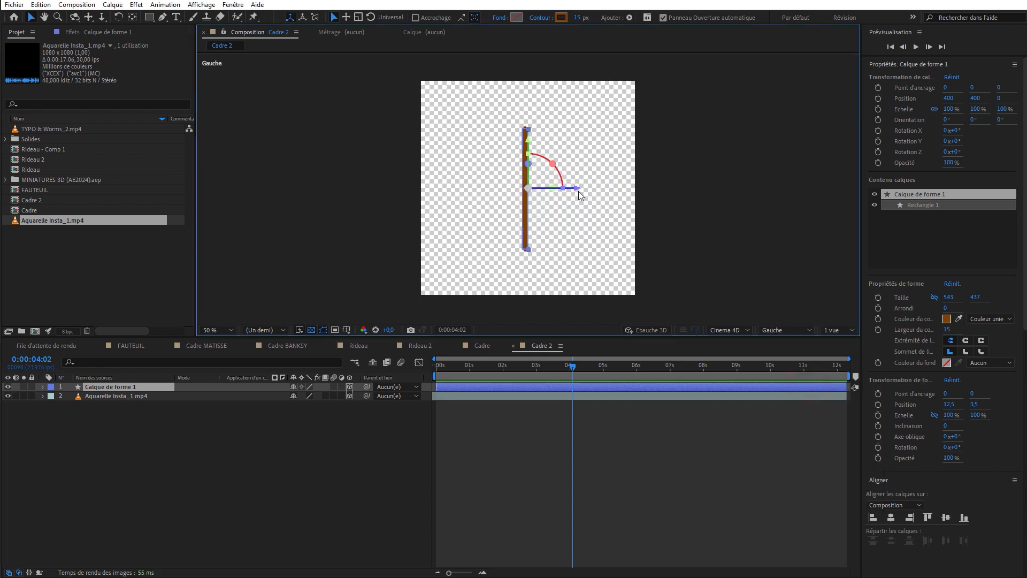
click(121, 397)
key(/)
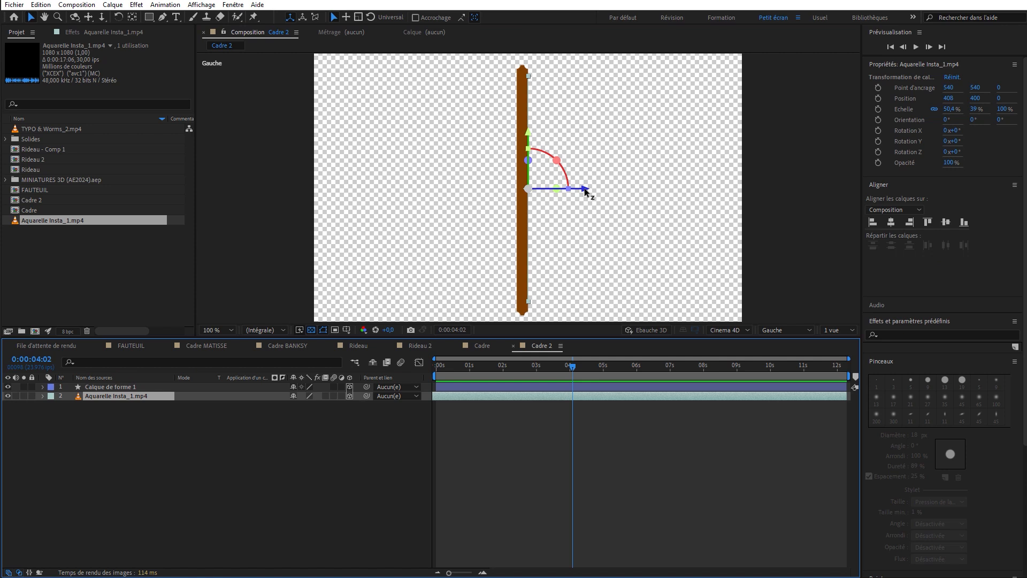
drag(585, 192, 573, 191)
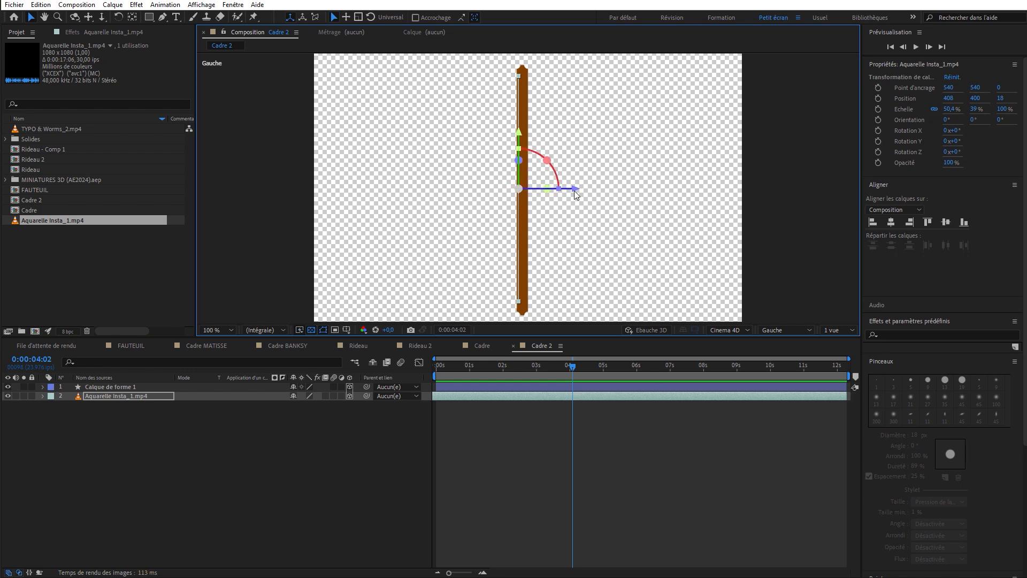
Step: Open Cadre in the Gauche view and move the TYPO & Worms_2.mp4 layer along Z to the back of the frame
double_click(34, 208)
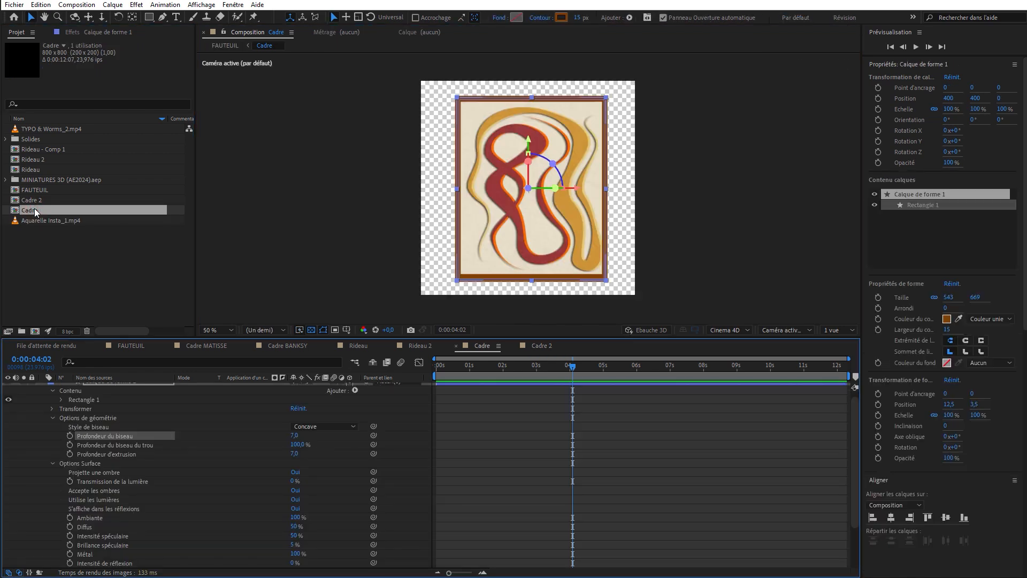
click(790, 328)
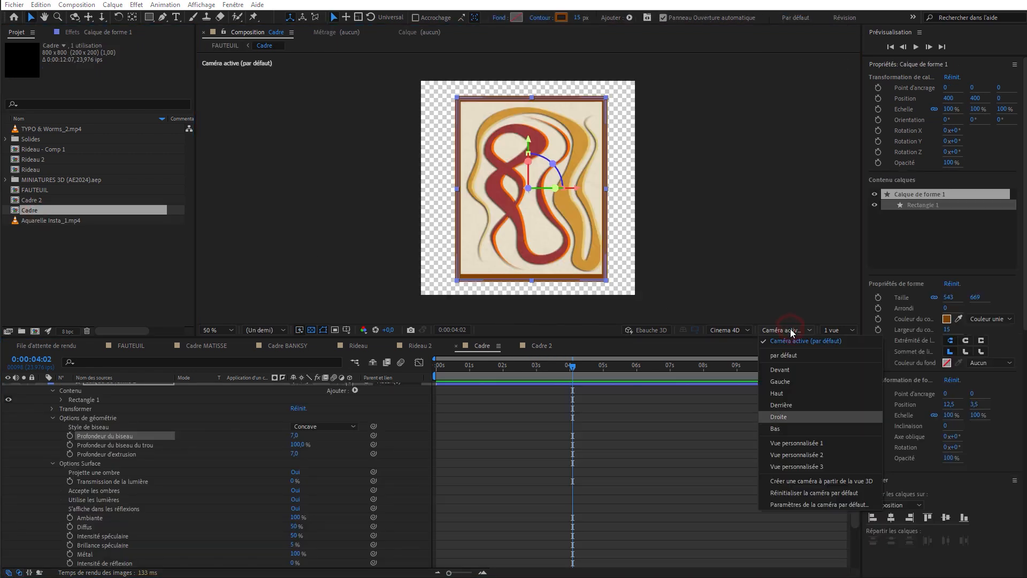
click(816, 380)
click(43, 387)
click(498, 396)
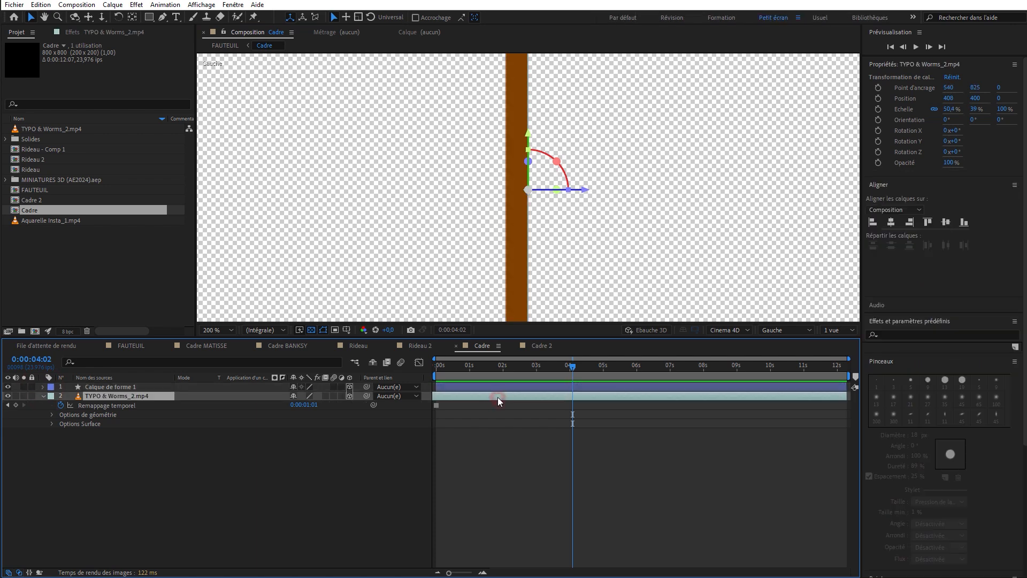
drag(584, 189, 564, 188)
Step: Return to FAUTEUIL, move the Cadre layer off the wall to X position 1864, and switch to a single view
click(231, 47)
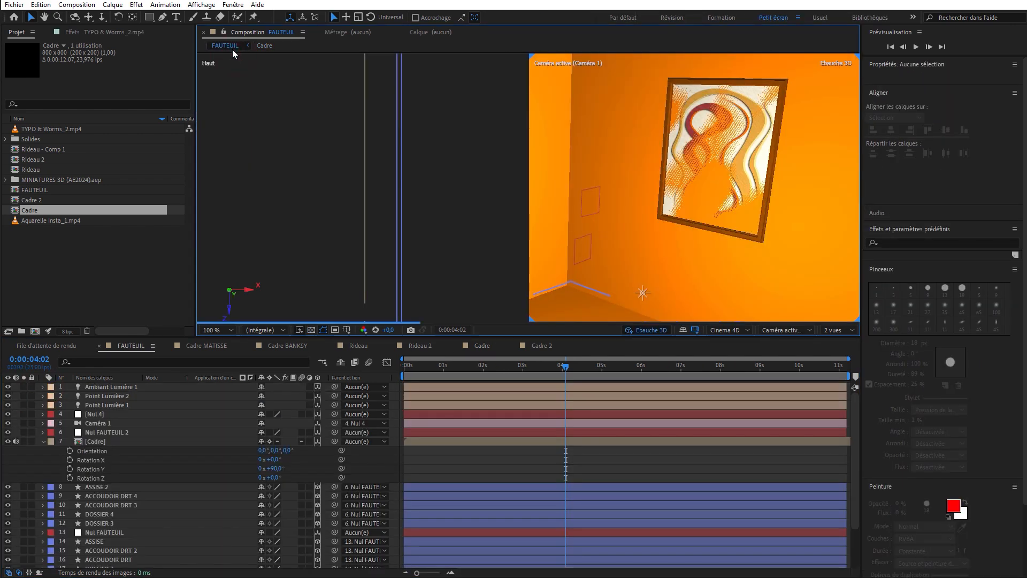
click(102, 441)
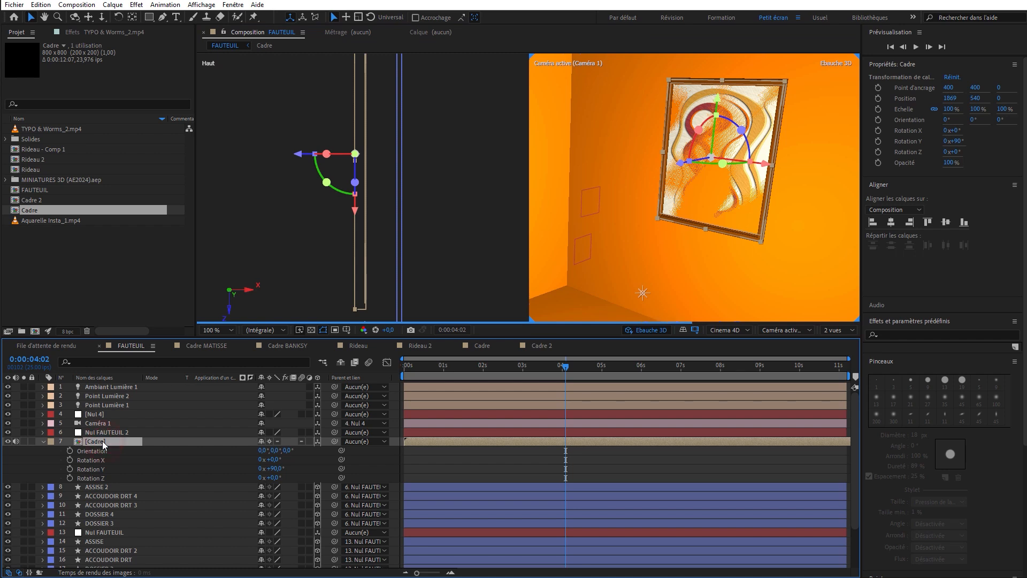
drag(295, 150, 293, 150)
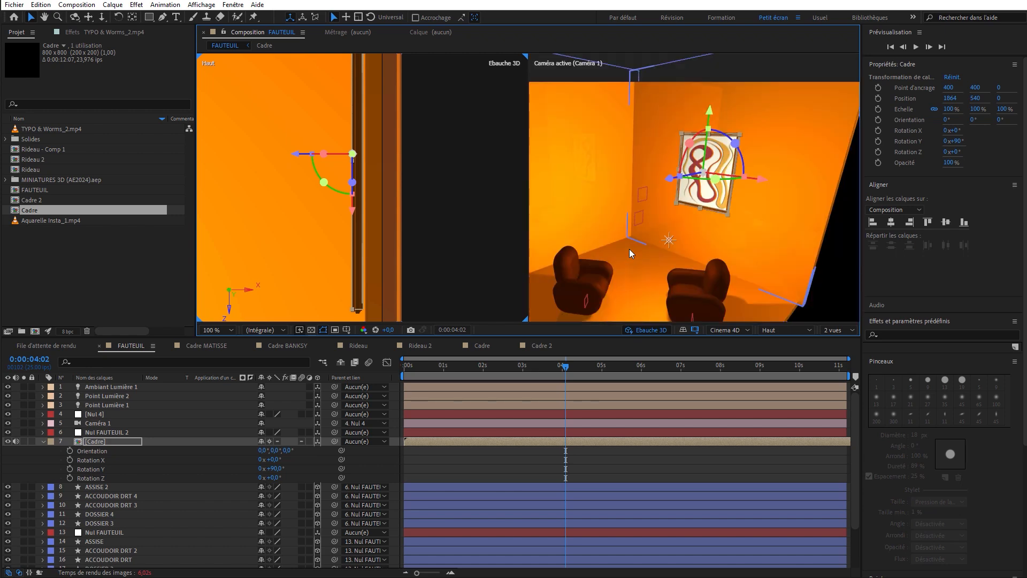
click(838, 330)
click(848, 347)
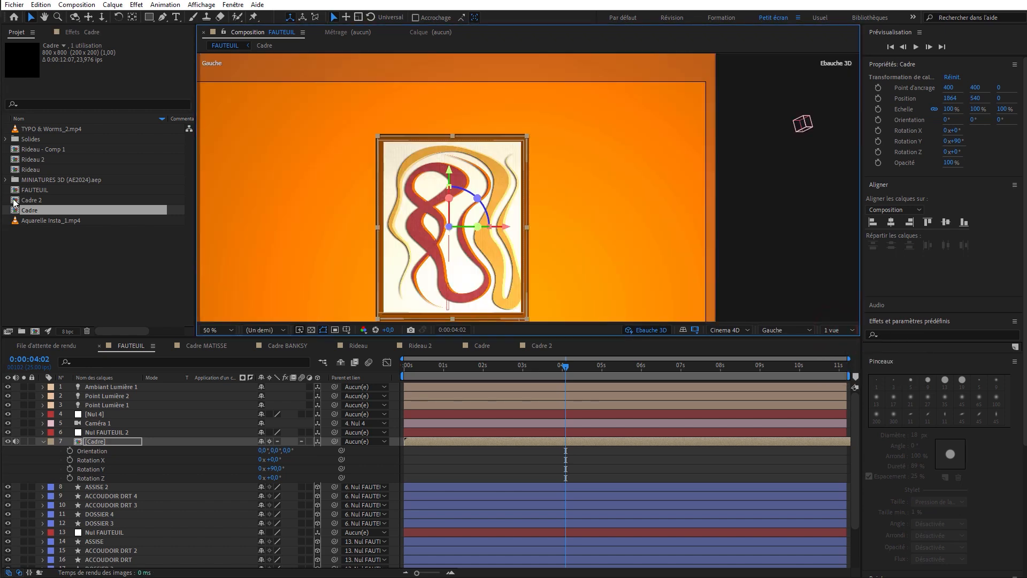
Step: Add Cadre 2 to FAUTEUIL as a 3D layer with collapsed transformations and push it back along Z to about 898
scroll(384, 268, down, 2)
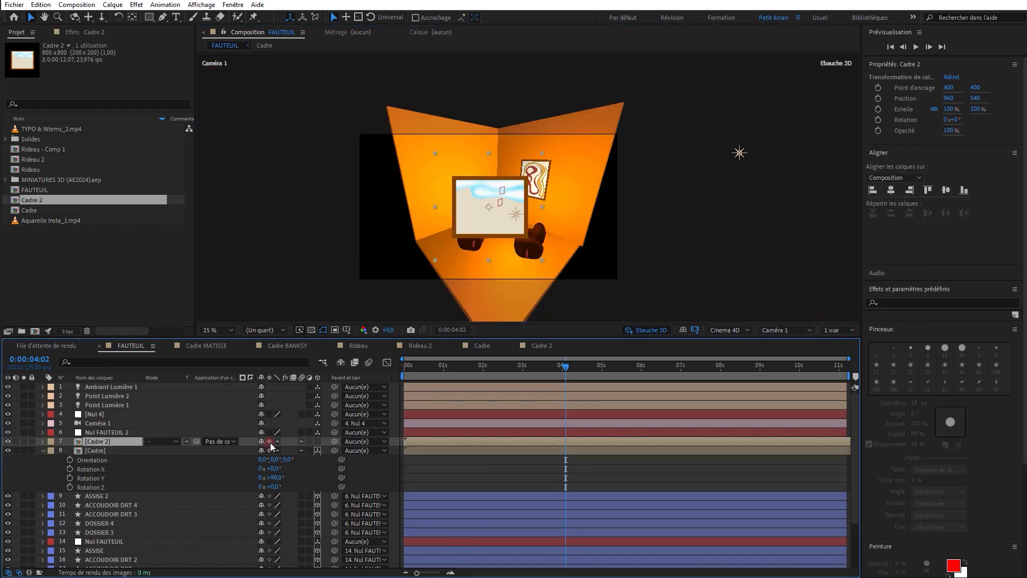
click(269, 441)
click(317, 442)
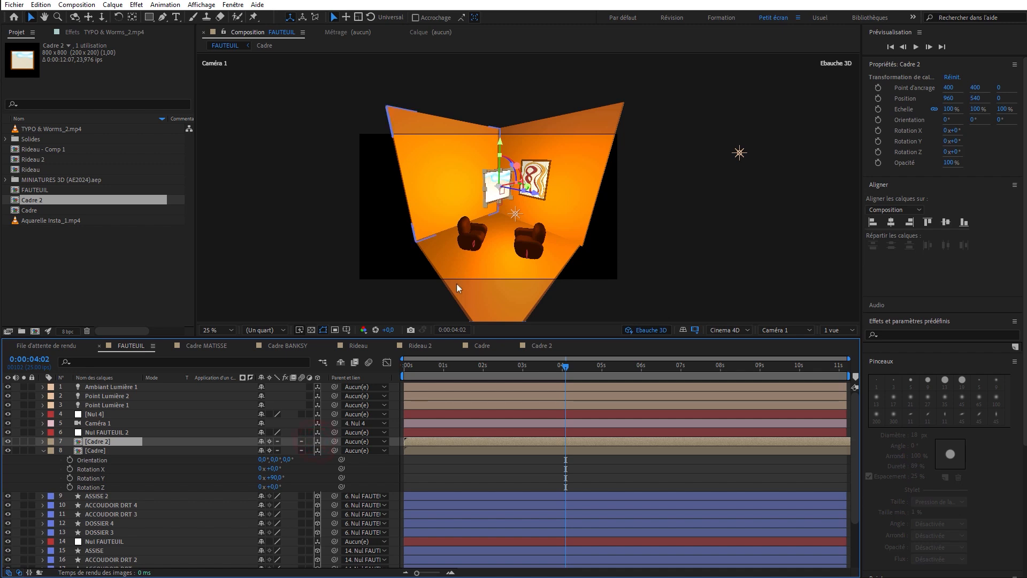
mouse_move(502, 185)
mouse_down()
mouse_move(523, 191)
mouse_move(492, 185)
mouse_up()
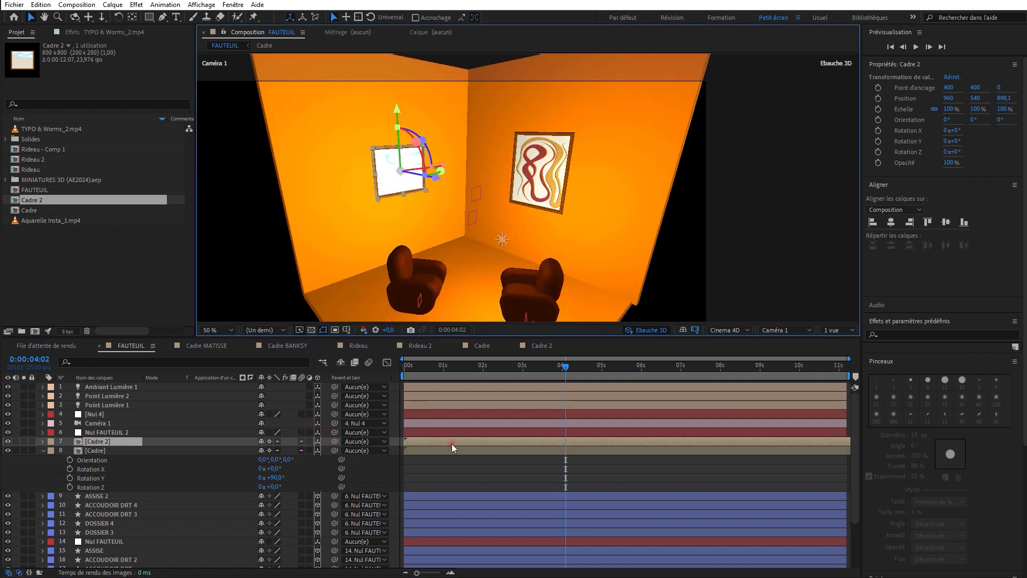
Step: Open Cadre 2 from FAUTEUIL and slide the Aquarelle Insta_1.mp4 layer's content earlier in time to show the finished painting at 0:00:04:02
double_click(451, 444)
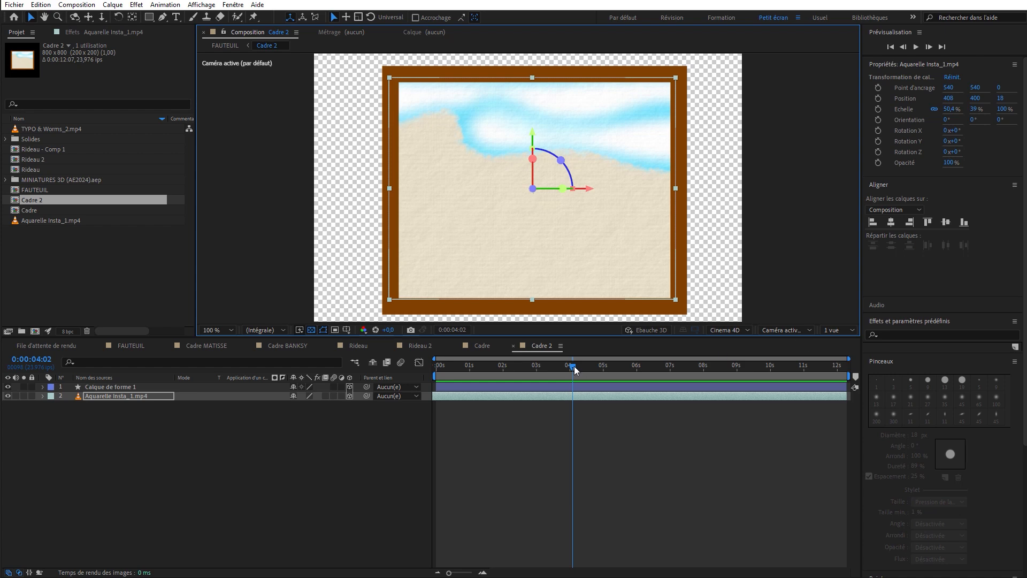
drag(627, 396, 515, 399)
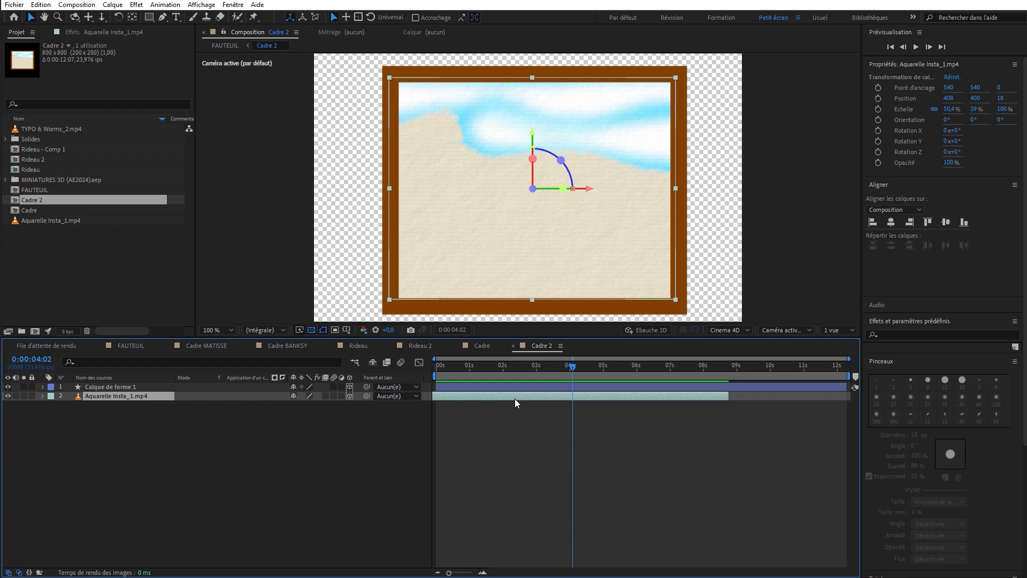
key(ctrl+alt+t)
click(61, 404)
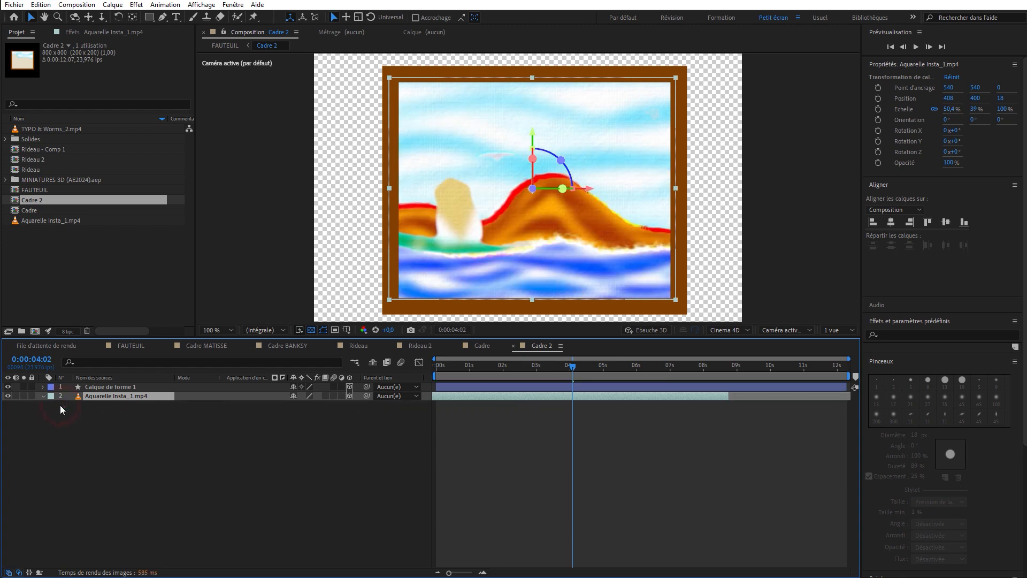
drag(545, 396, 638, 395)
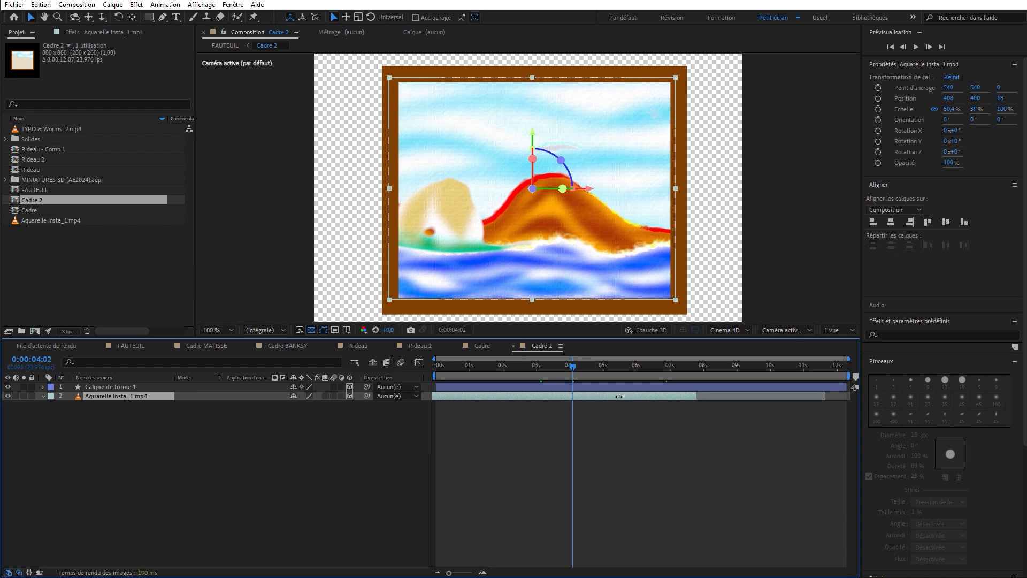
Step: Freeze Aquarelle Insta_1.mp4 on its 0:00:09:19 frame with time remapping and extend the layer's end to about 12 s
click(696, 172)
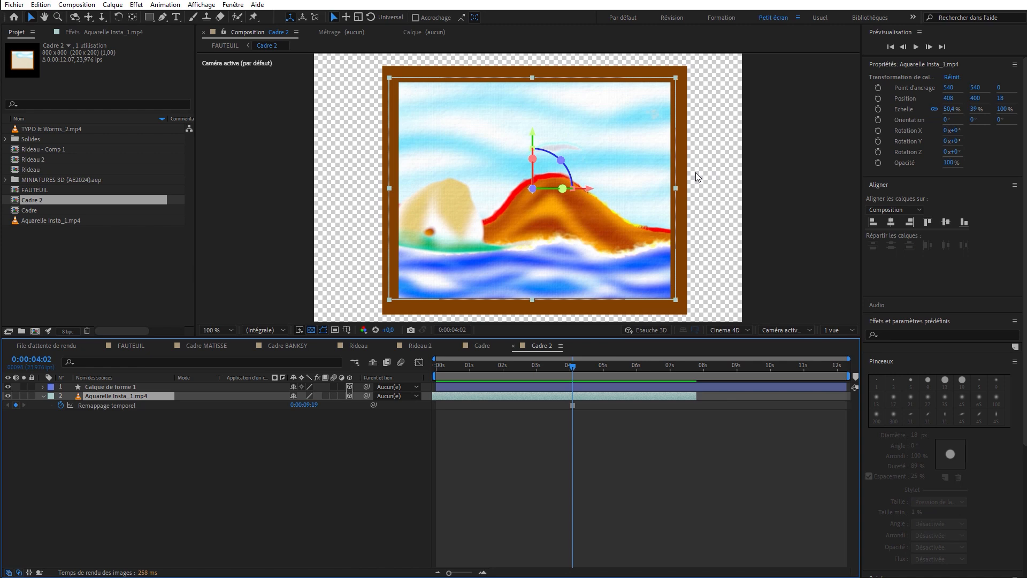
drag(697, 396, 837, 404)
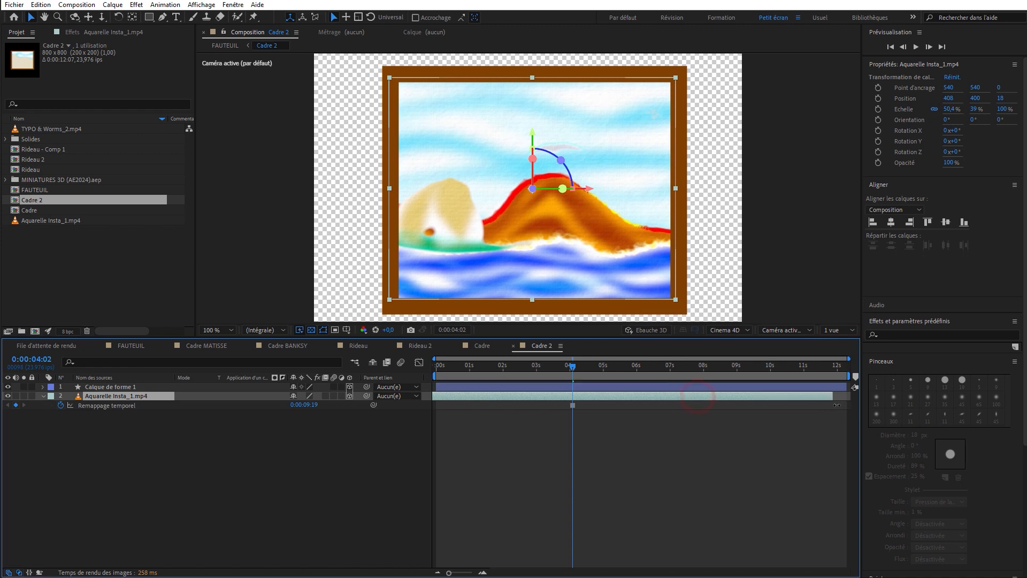
Step: Return to FAUTEUIL and set the Cadre 2 layer's scale to 130%
click(225, 45)
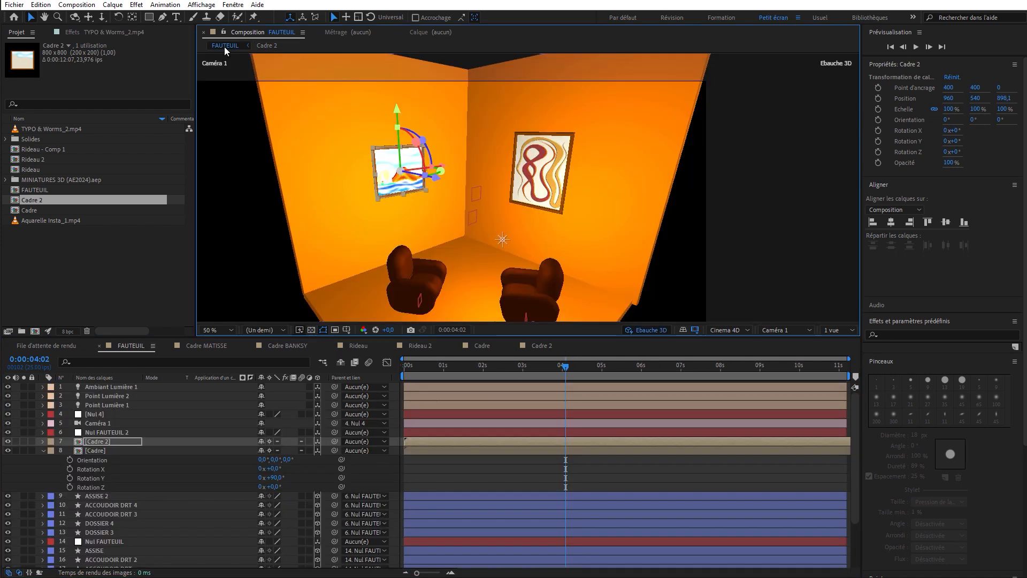
click(235, 441)
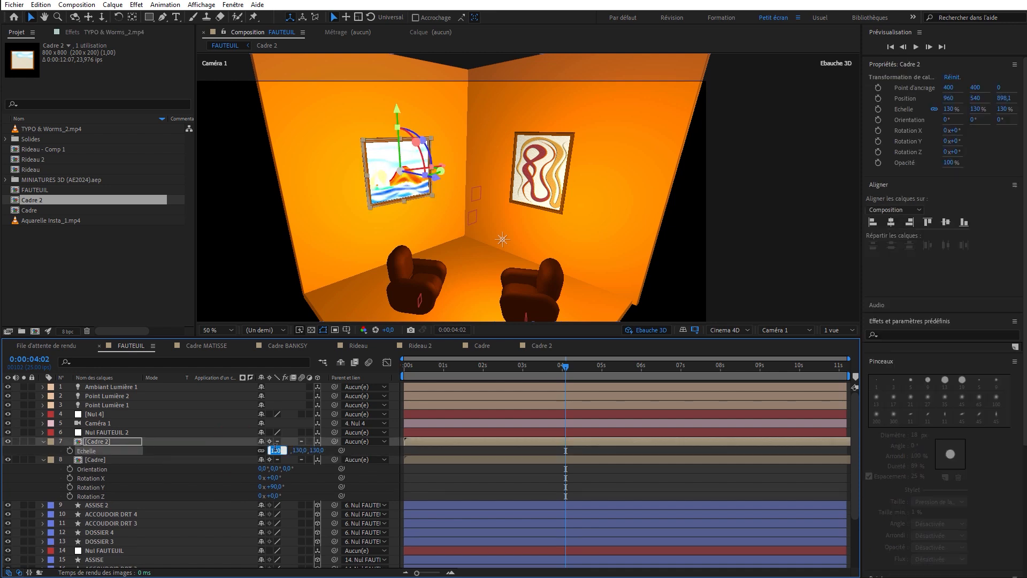
text(100)
key(Return)
Step: Raise Cadre 2 on its wall to a Y position of about 480 and Cadre to about 171
drag(396, 110, 396, 101)
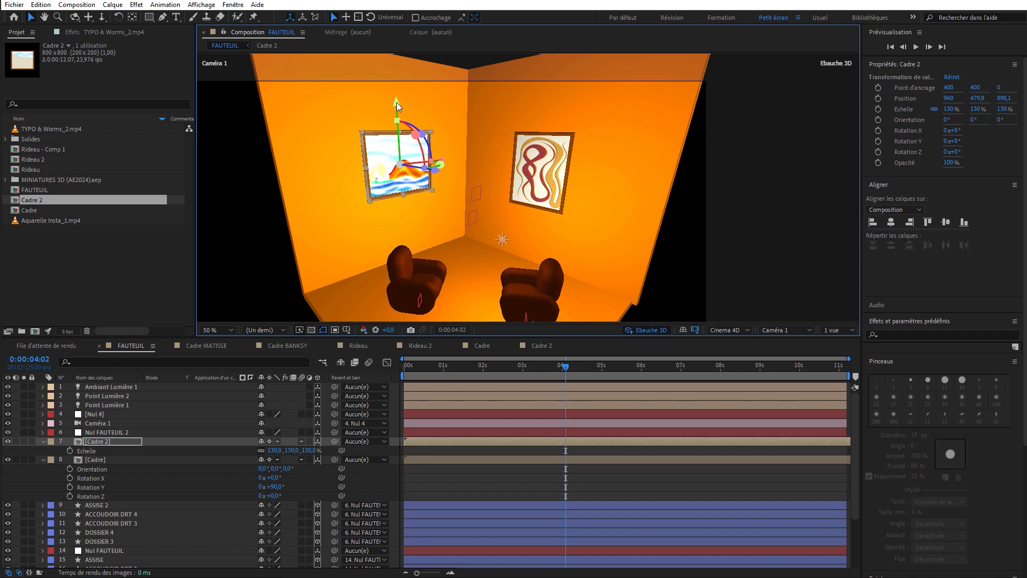
click(113, 459)
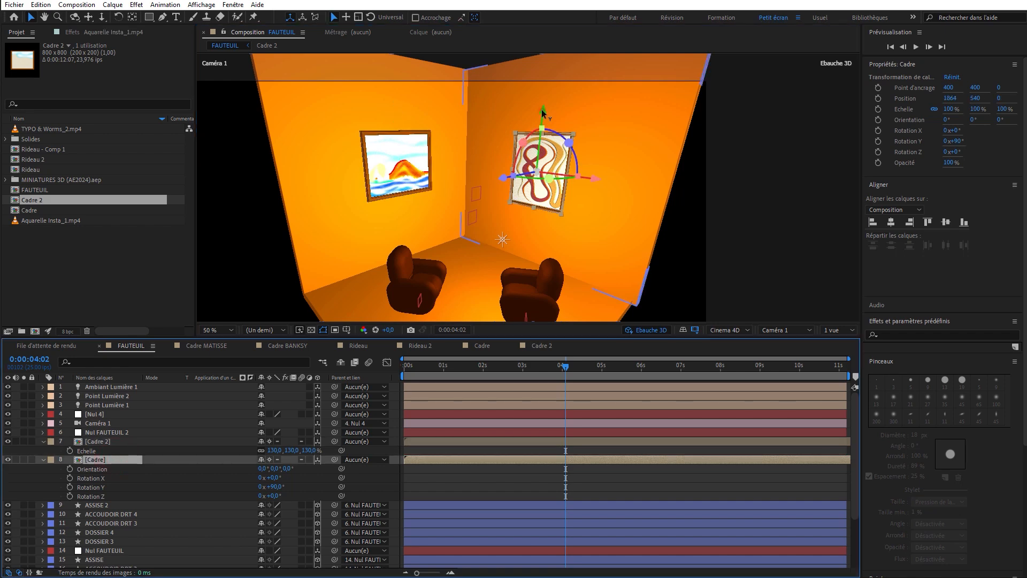
drag(543, 110, 553, 66)
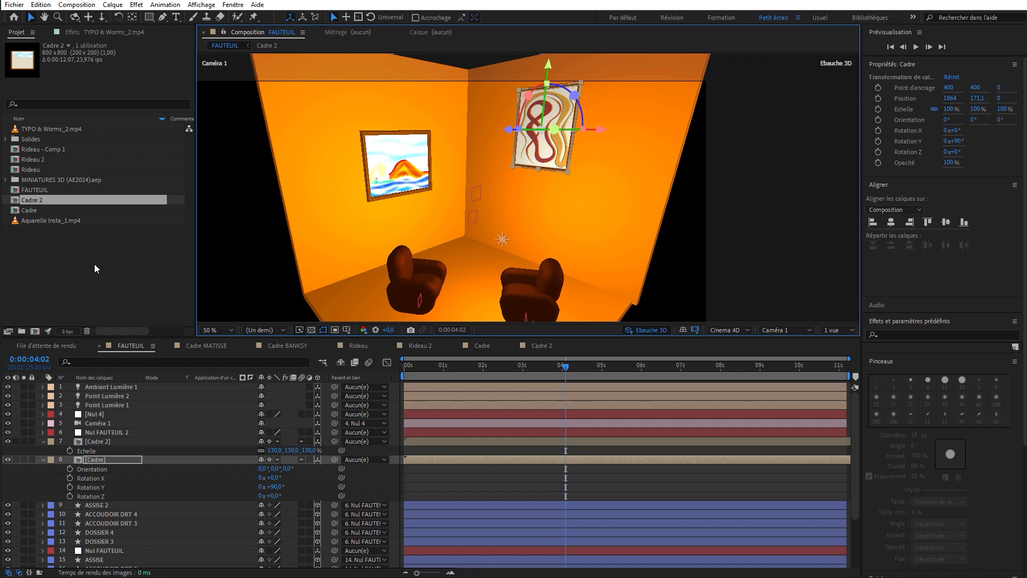
Step: Create a new composition named Etagère with its aspect ratio locked to 1:1 and a size of 1000 × 1000 px
click(35, 331)
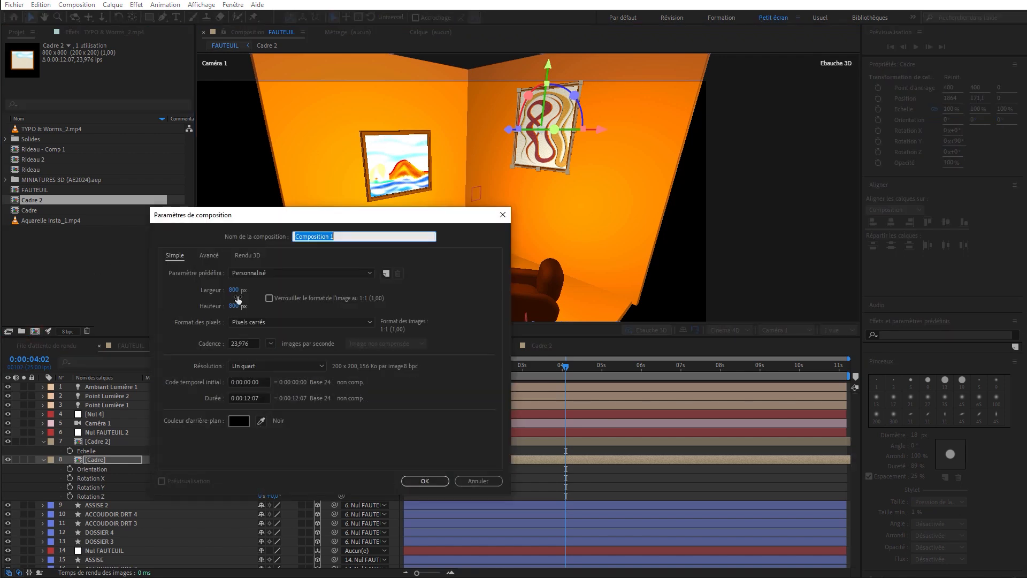
text(Etag)
text(ère)
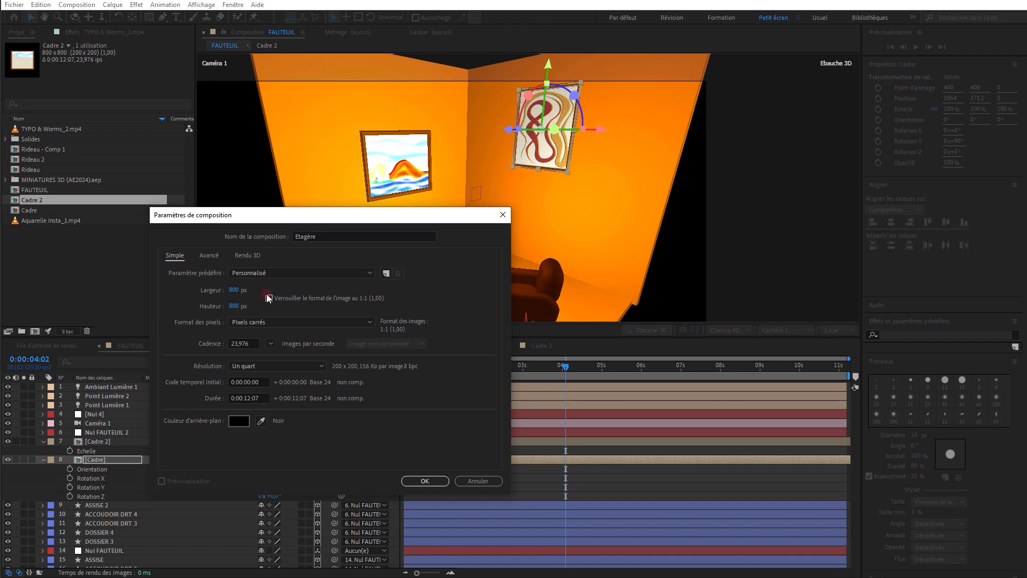
click(269, 298)
click(234, 290)
text(1000)
key(Return)
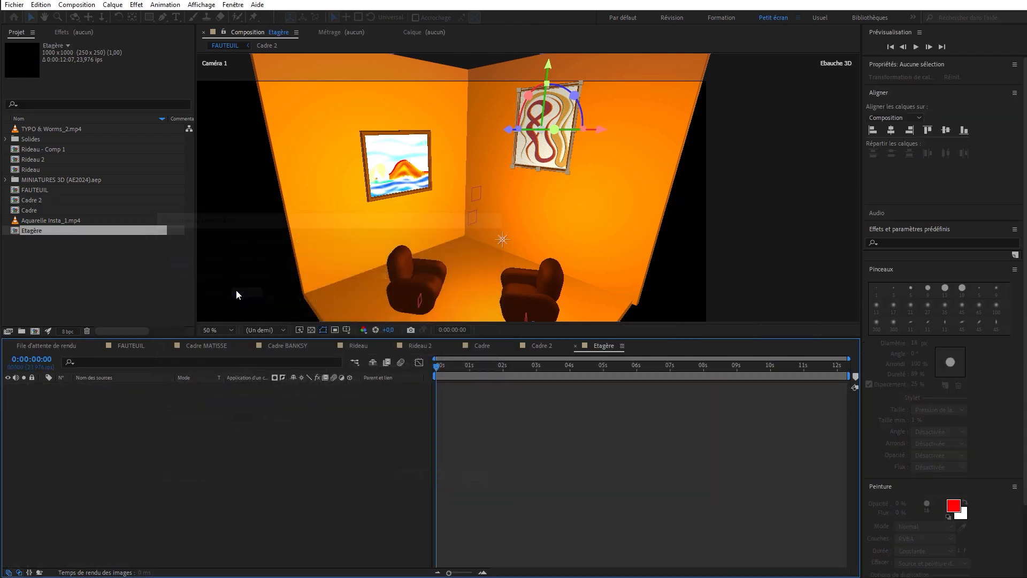
Step: Draw a square about 174 px wide near the upper-left corner of the Etagère composition and set its stroke width to 5 px
key(q)
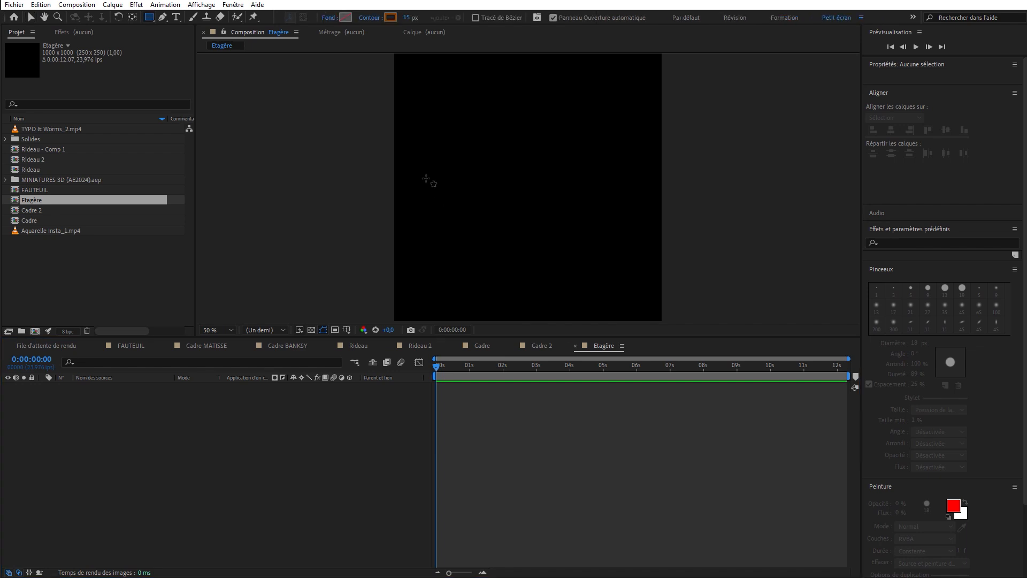
drag(419, 88, 455, 135)
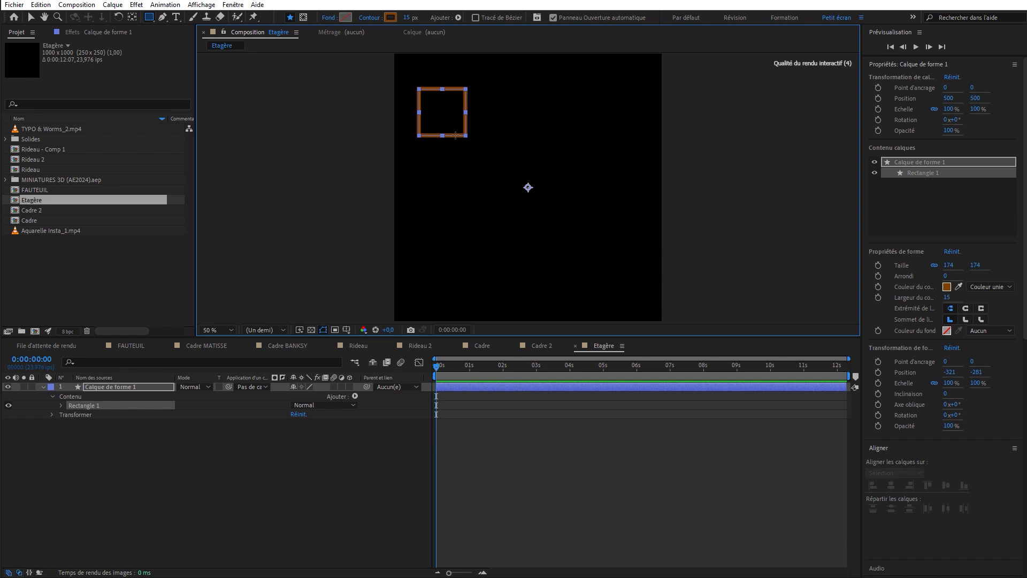
click(406, 18)
text(5)
key(Return)
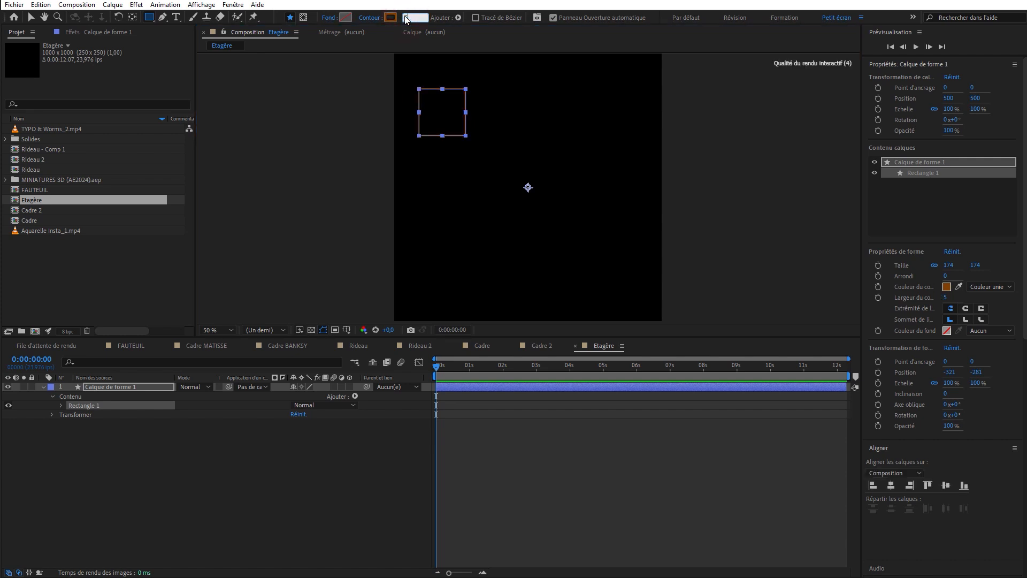
Step: Set the square's stroke colour to dark red A70101
click(390, 17)
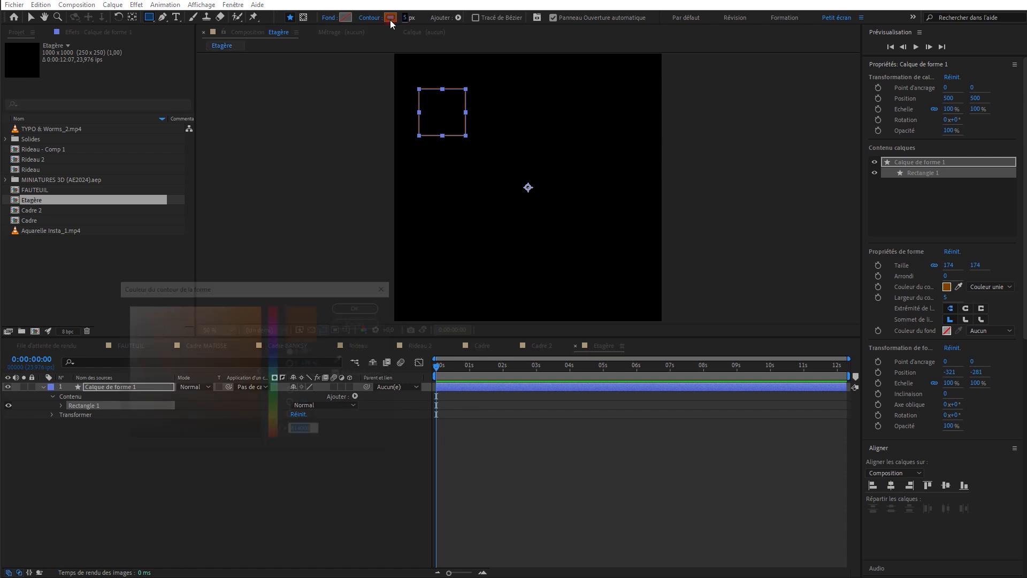
drag(274, 431, 275, 447)
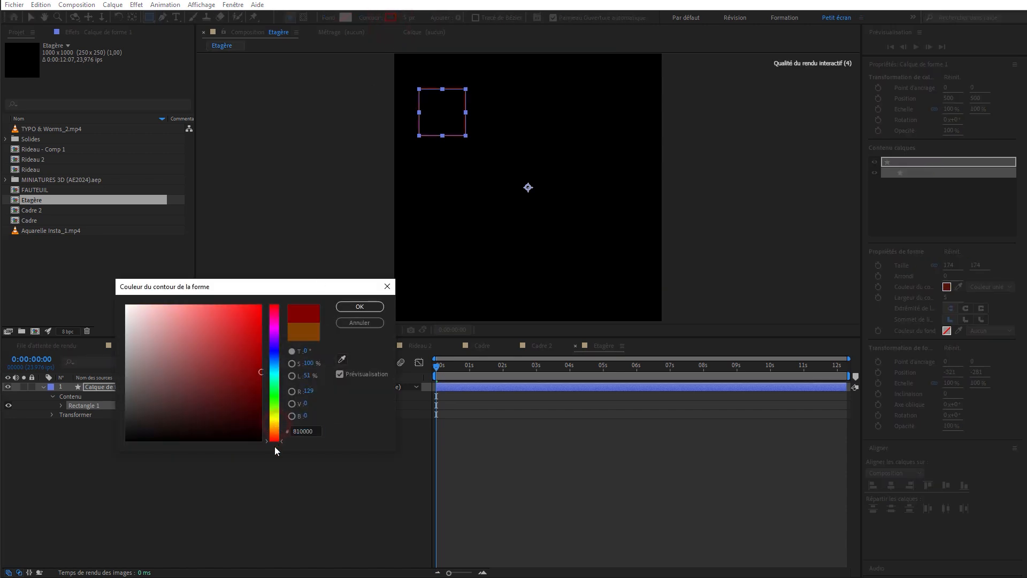
click(260, 351)
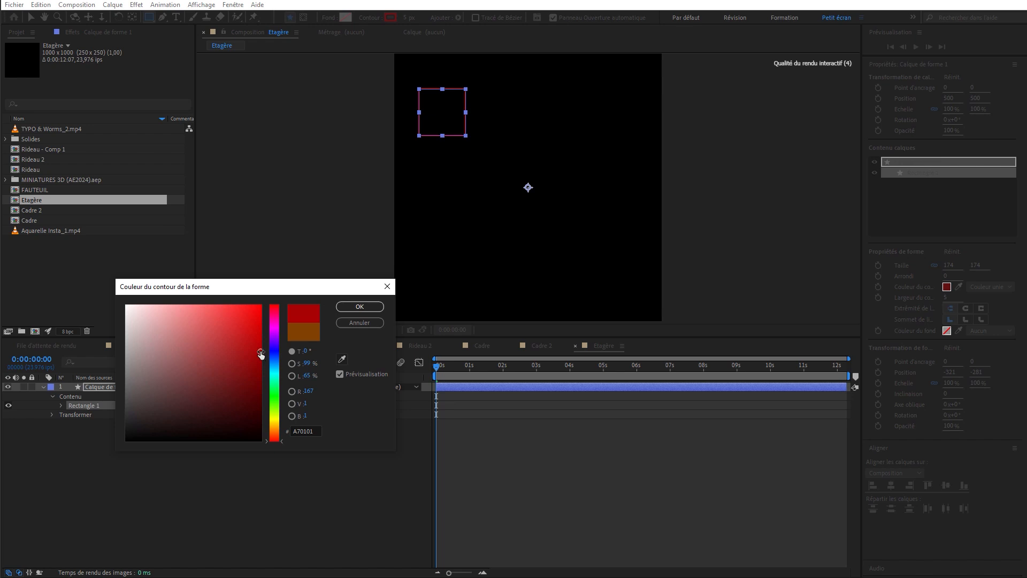
click(365, 307)
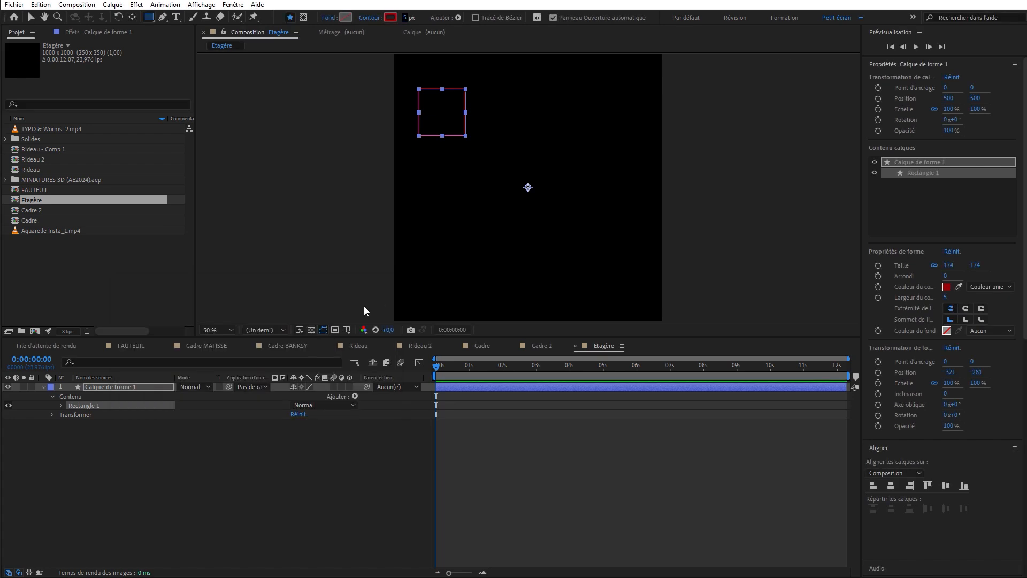
Step: Make the shape layer 3D and set the rectangle path's roundness to 43
click(349, 386)
click(61, 406)
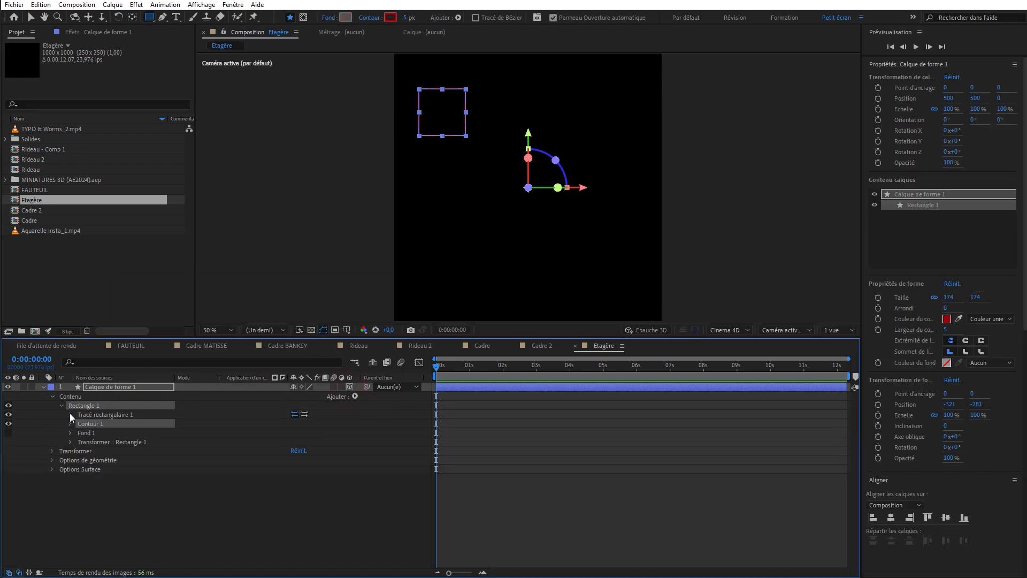
click(71, 415)
drag(295, 441, 316, 440)
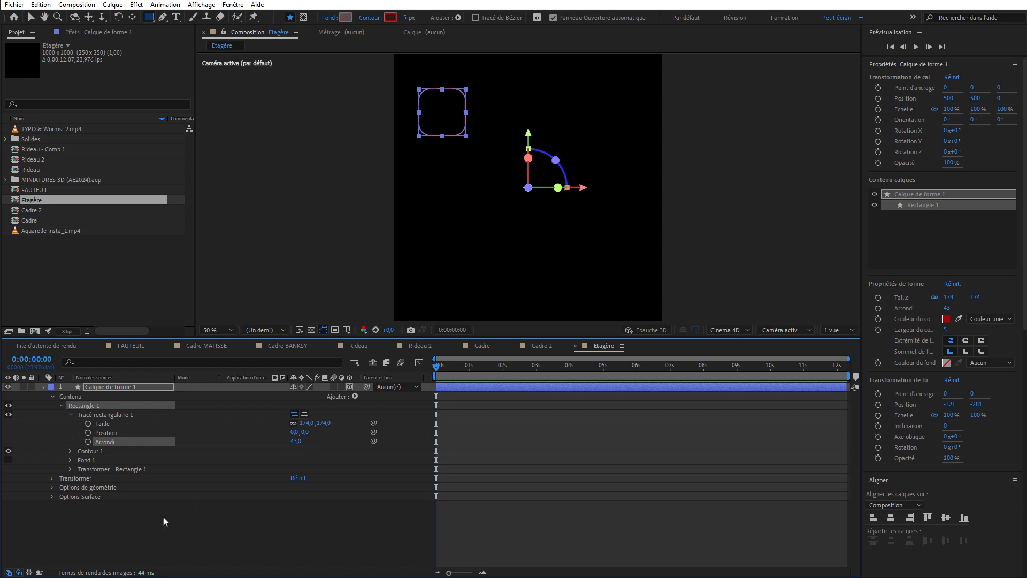
Step: Give the shape layer an Angulaire bevel style with a bevel depth of 5
click(52, 488)
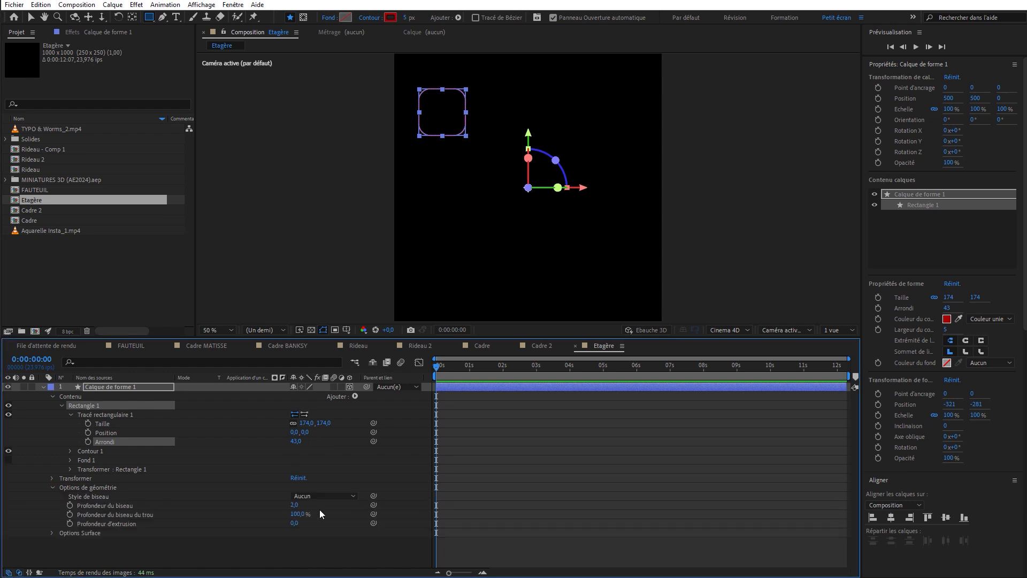
click(329, 497)
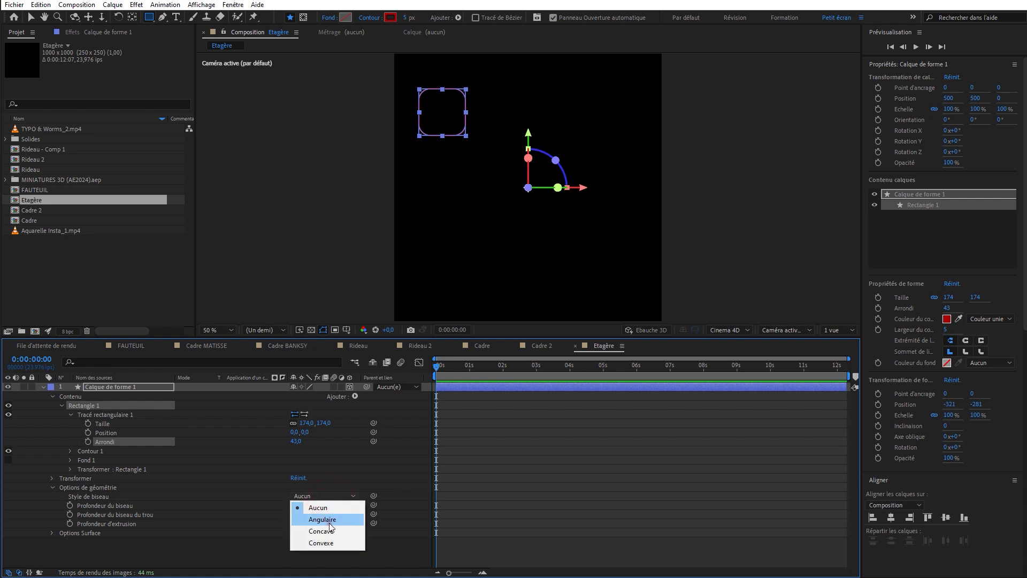
click(329, 519)
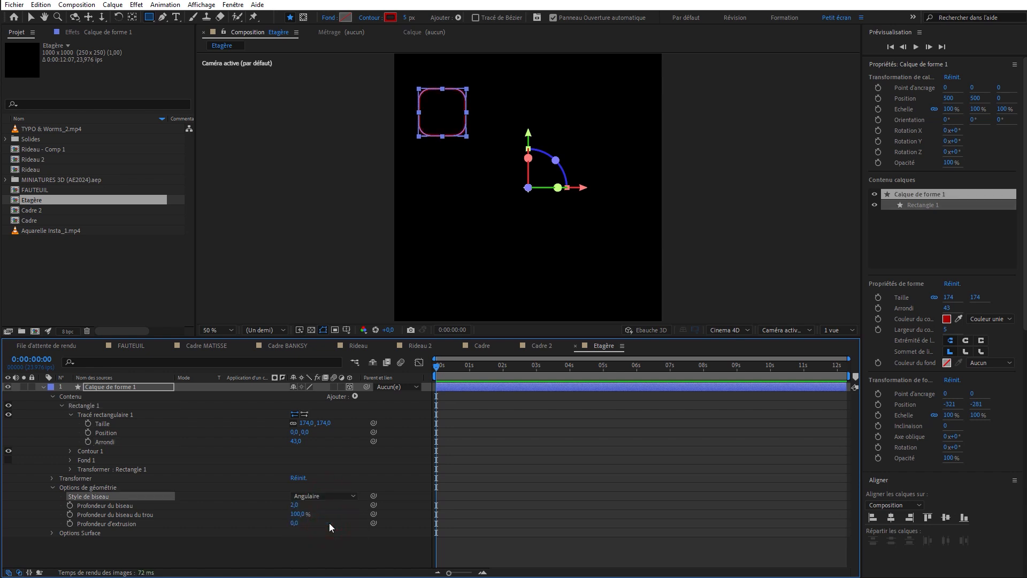
click(294, 504)
text(5)
Step: Show the composition in two views, Haut and active camera, and set the shape layer's extrusion depth to 180
click(827, 330)
click(843, 349)
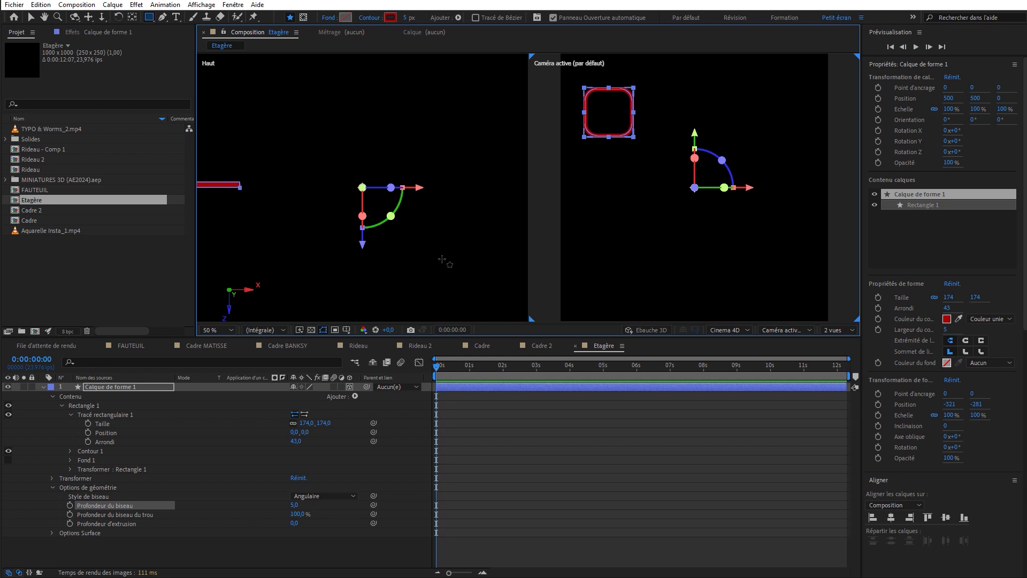
drag(440, 257, 516, 266)
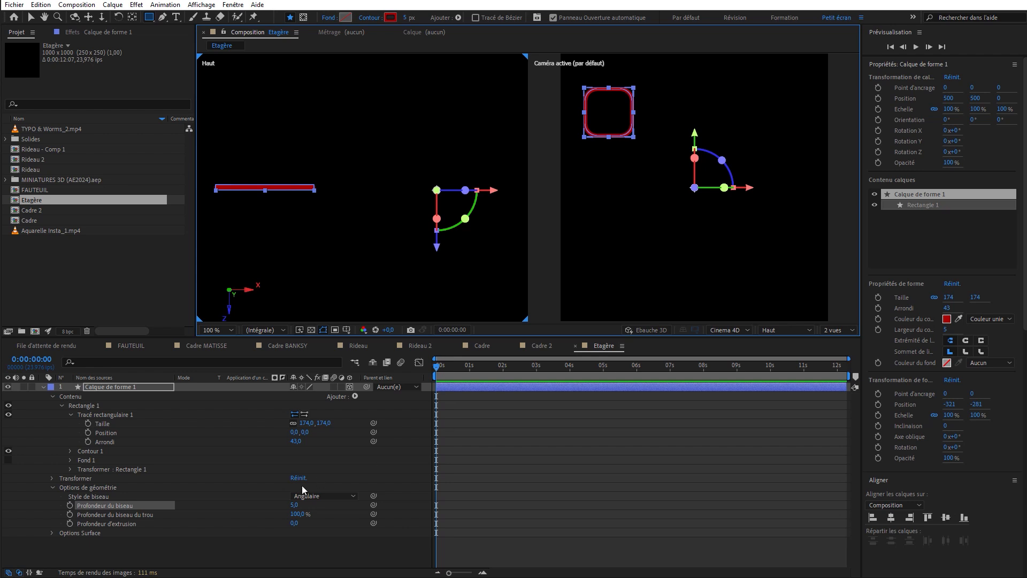
click(294, 523)
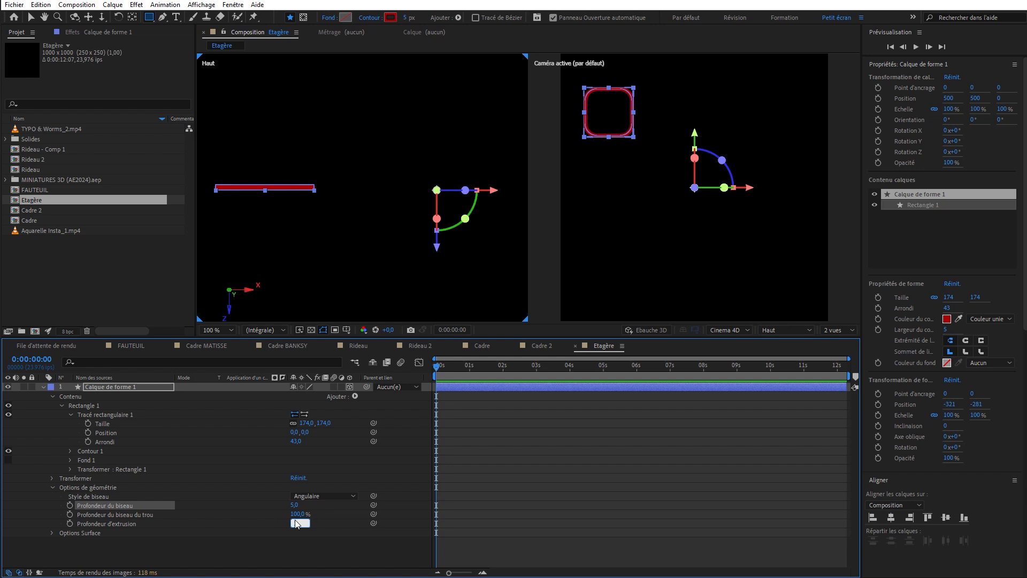
text(100)
key(Return)
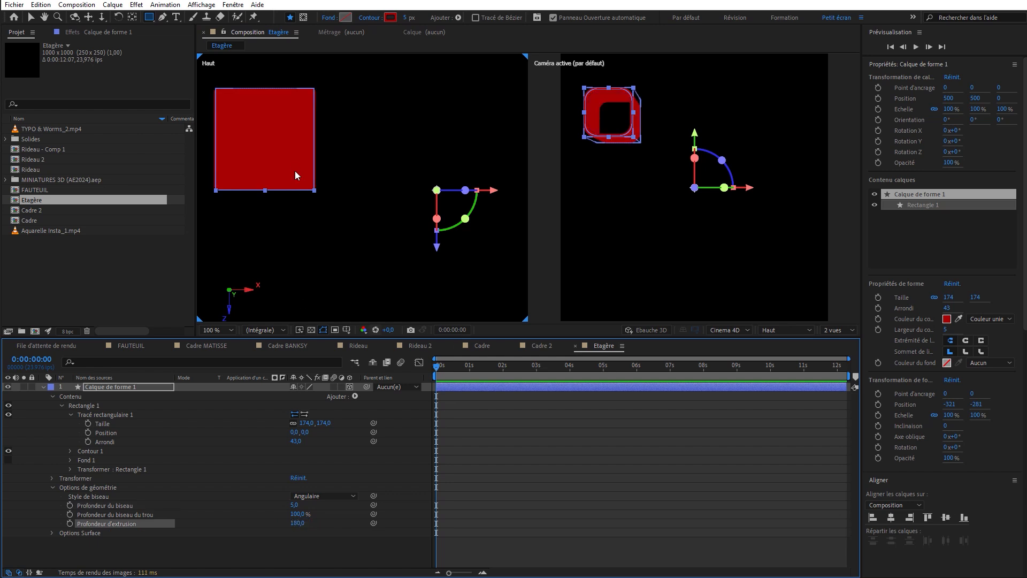
Step: Change the Haut view to Devant and add a Répétition to Rectangle 1 with a horizontal position offset of 192
click(773, 330)
click(794, 366)
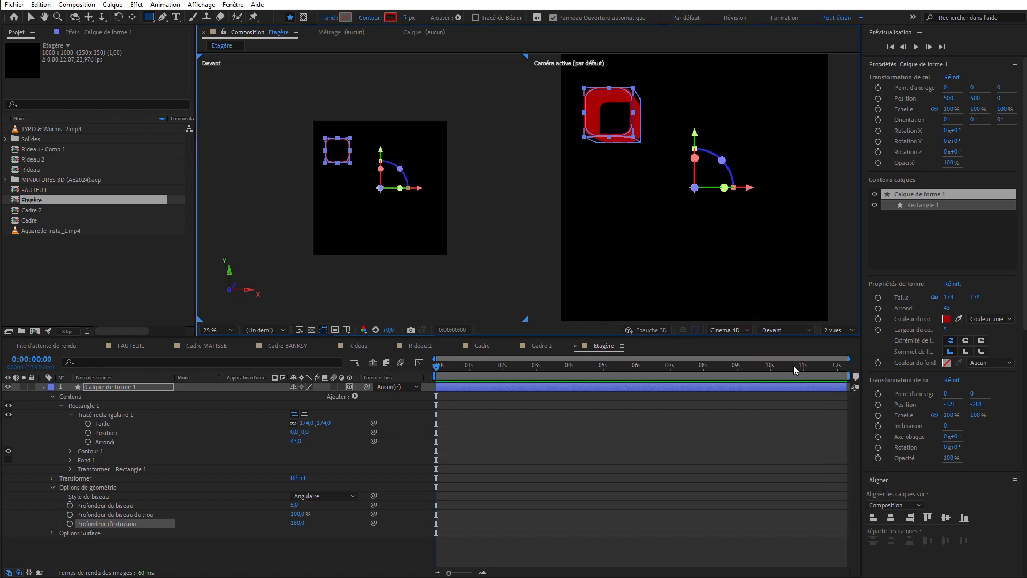
click(88, 406)
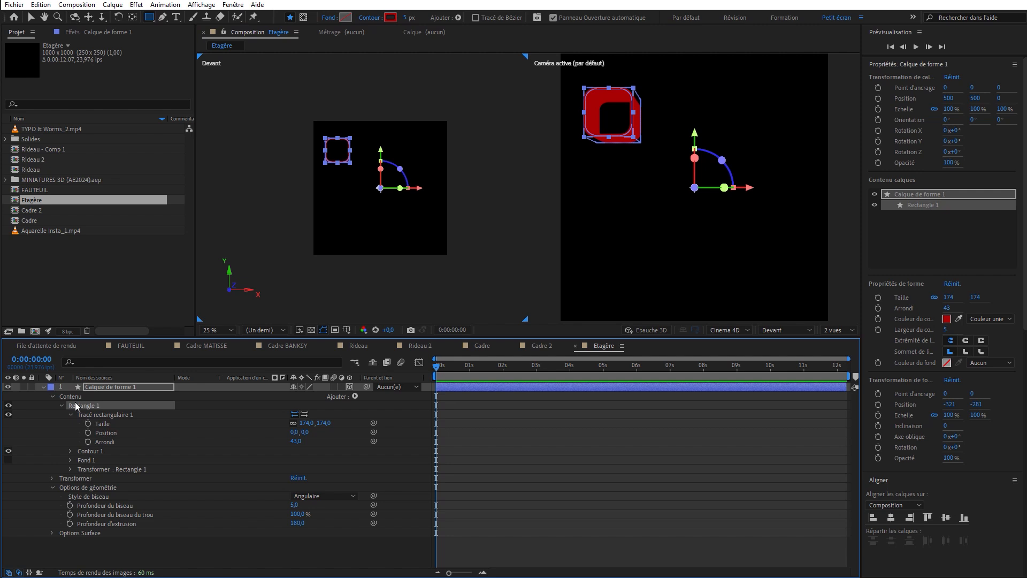
click(355, 396)
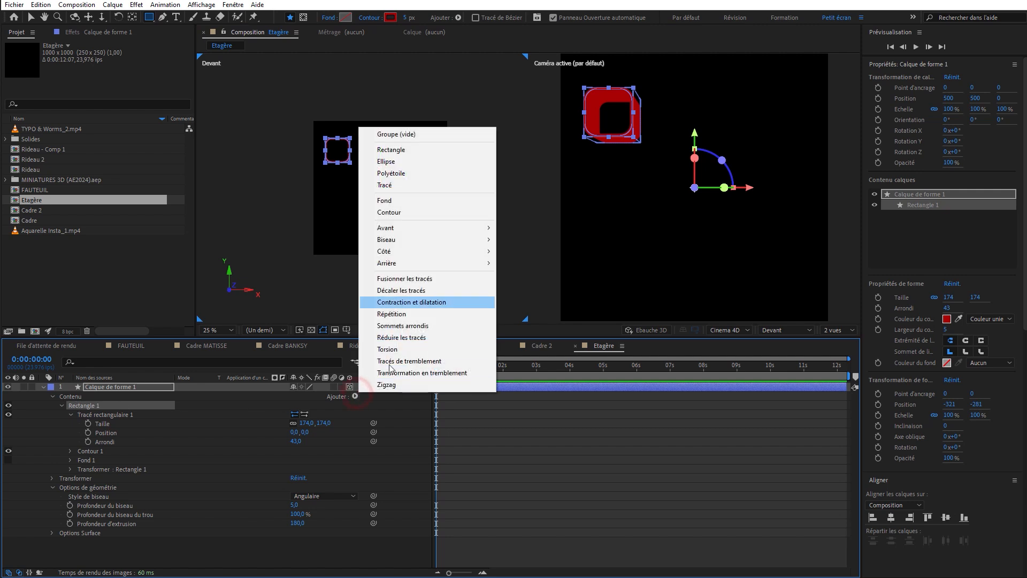
click(445, 316)
click(70, 414)
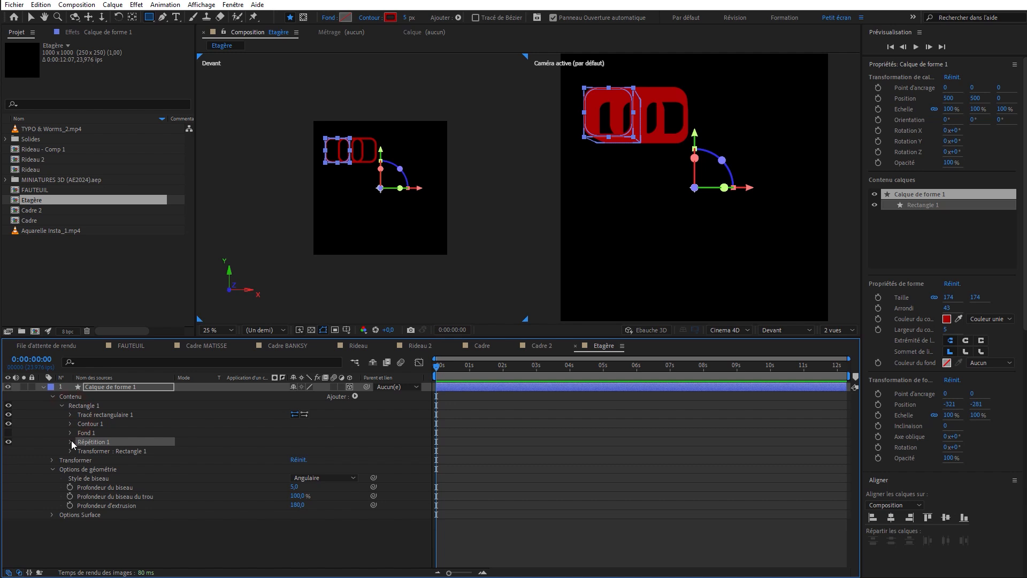
click(71, 441)
scroll(379, 149, up, 2)
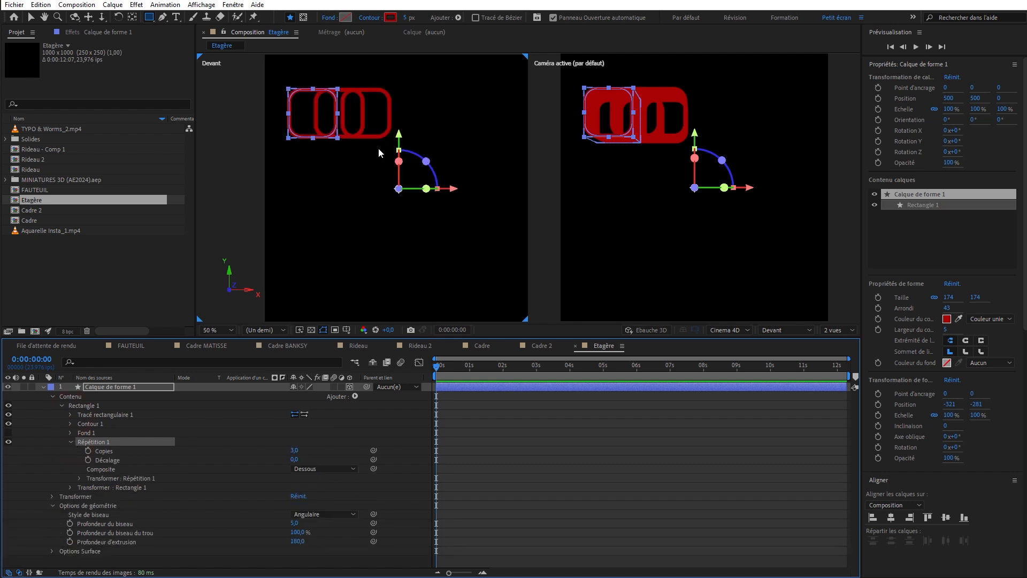
click(79, 478)
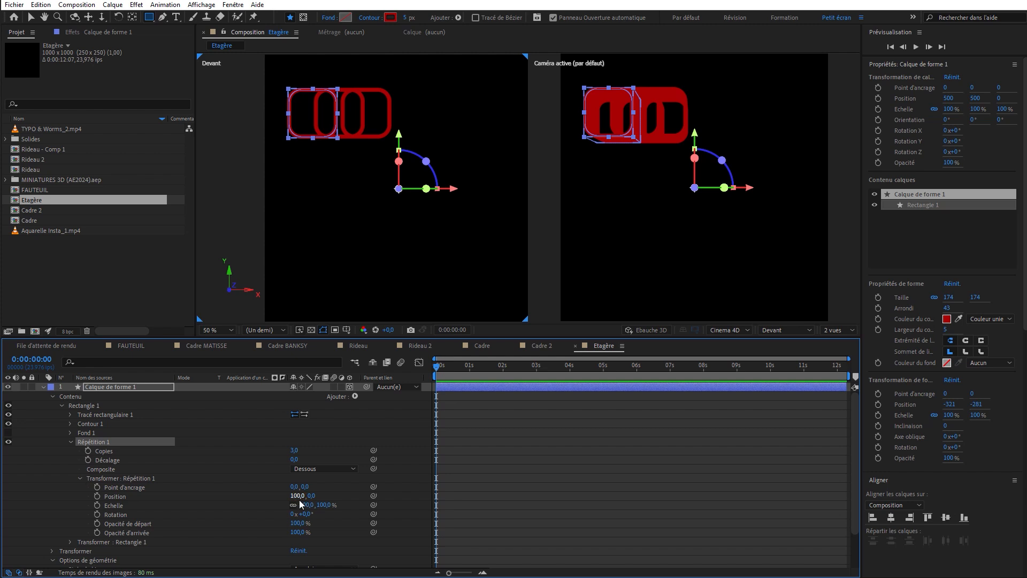
drag(299, 503, 343, 494)
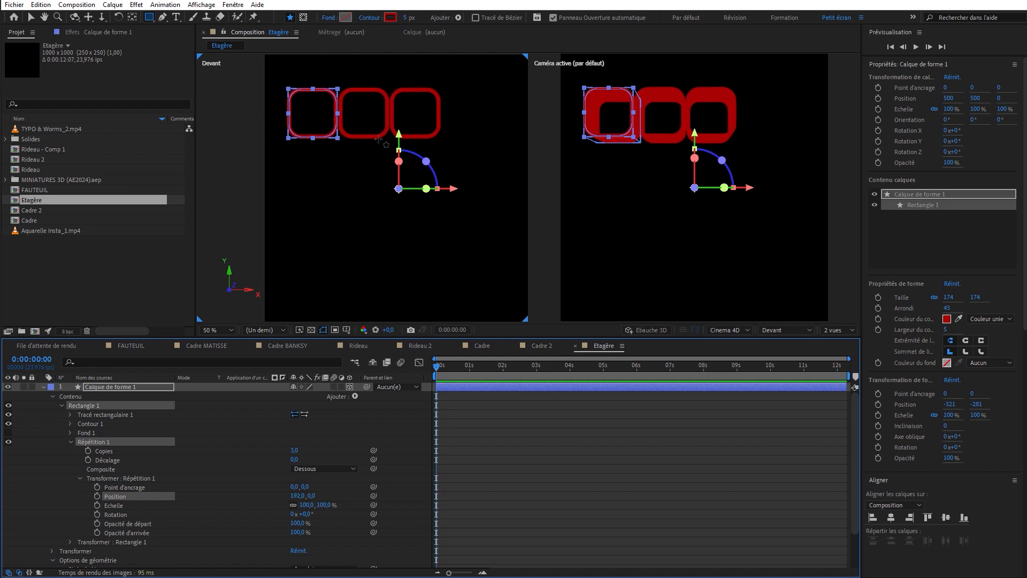
Step: Add a second Répétition to Rectangle 1 and set its vertical position offset to 185
click(70, 442)
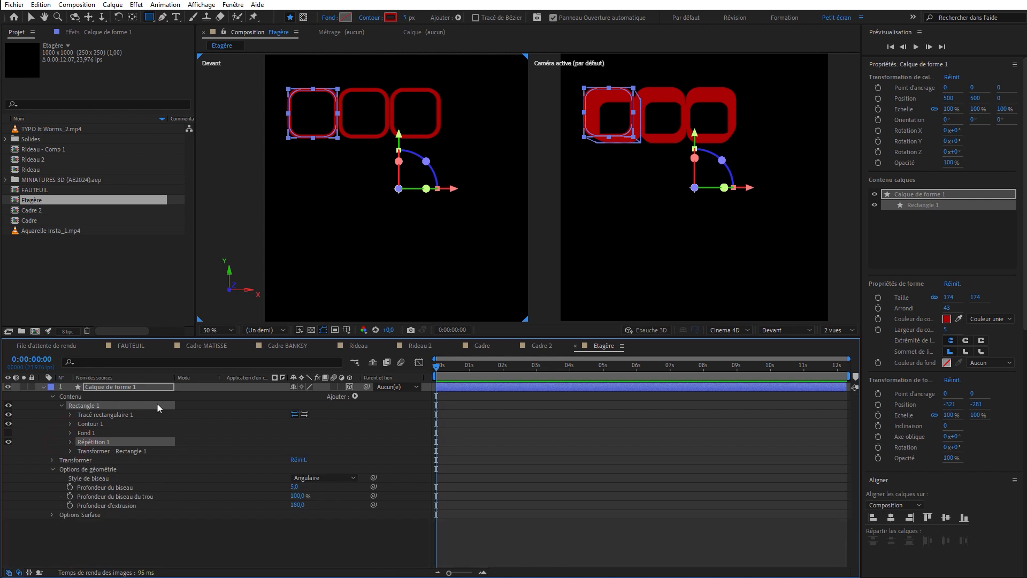
click(355, 396)
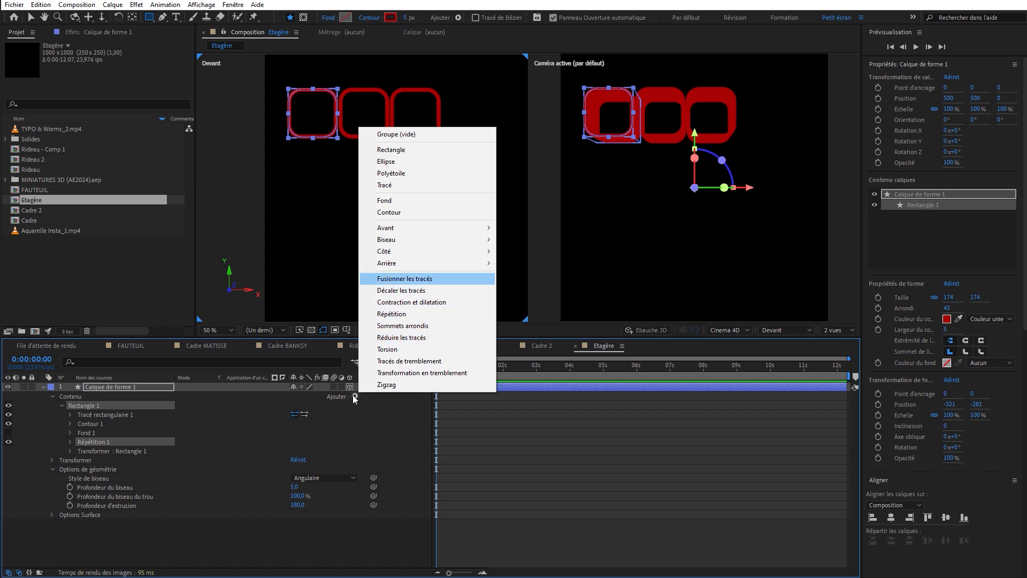
click(407, 313)
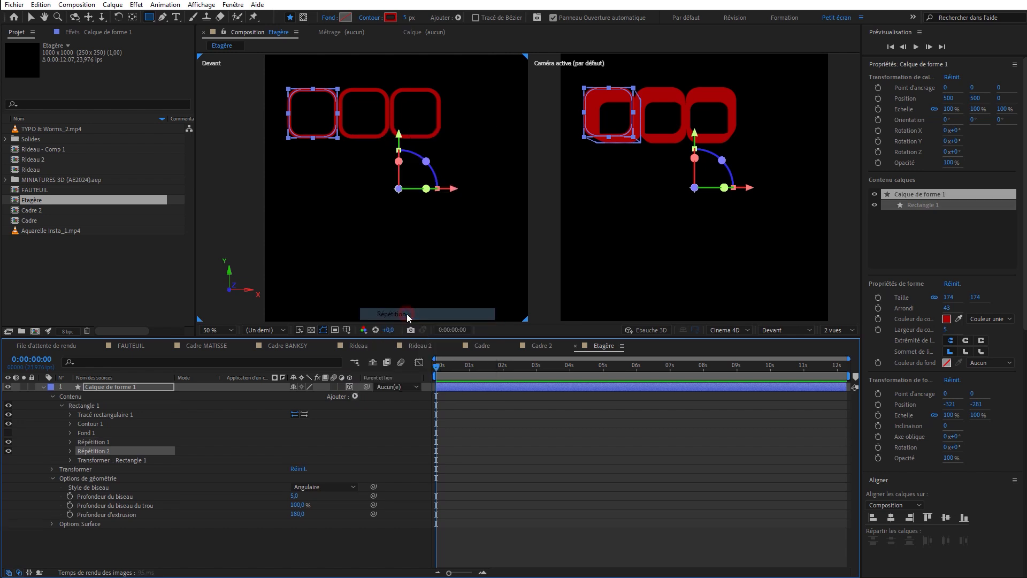
click(70, 450)
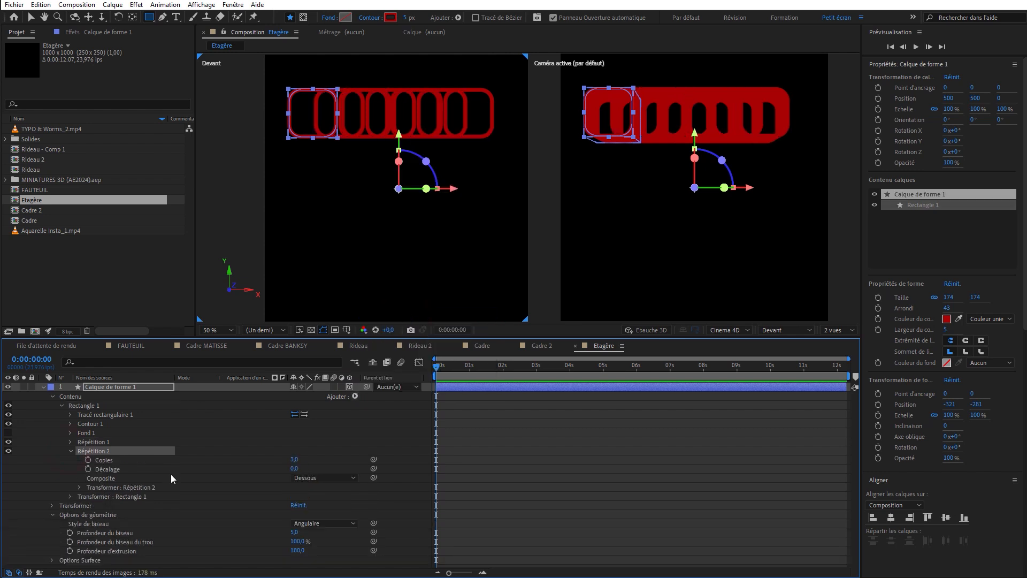
click(79, 487)
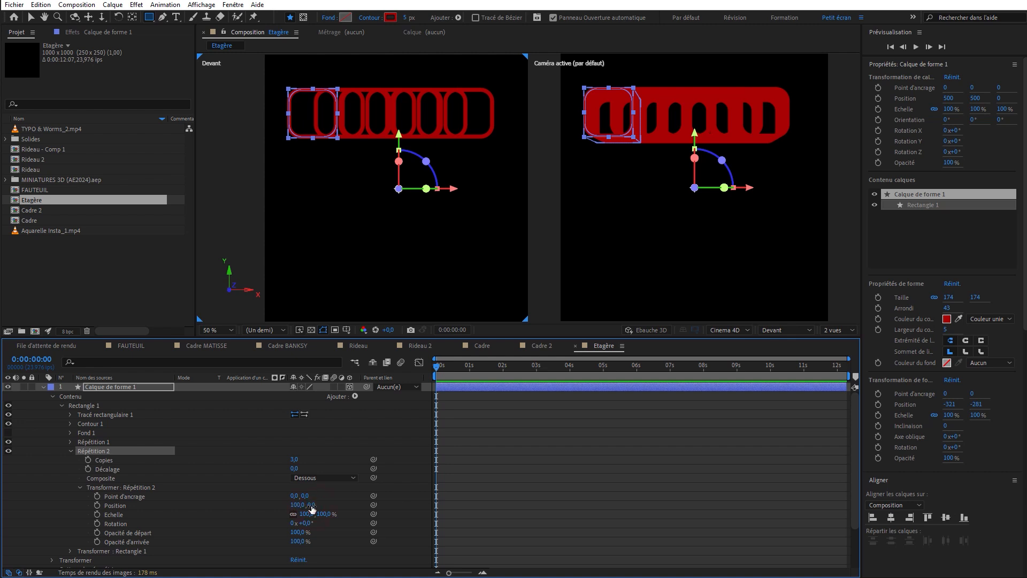
drag(312, 508, 473, 449)
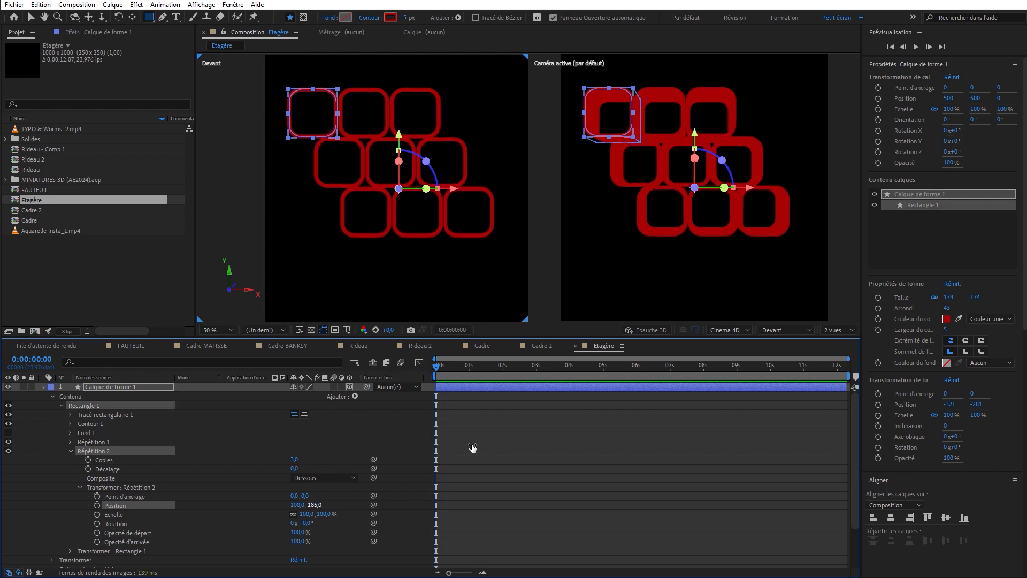
Step: Adjust the second Répétition's position offset to 95 horizontally and 191 vertically
click(315, 505)
key(Up)
key(Up)
key(Up)
key(Up)
key(Up)
key(Up)
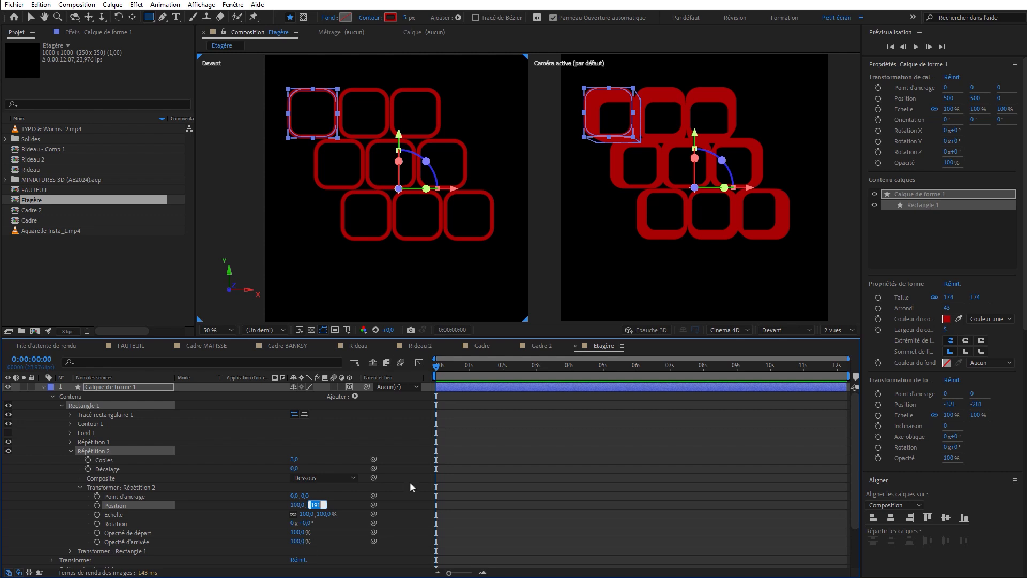
click(470, 448)
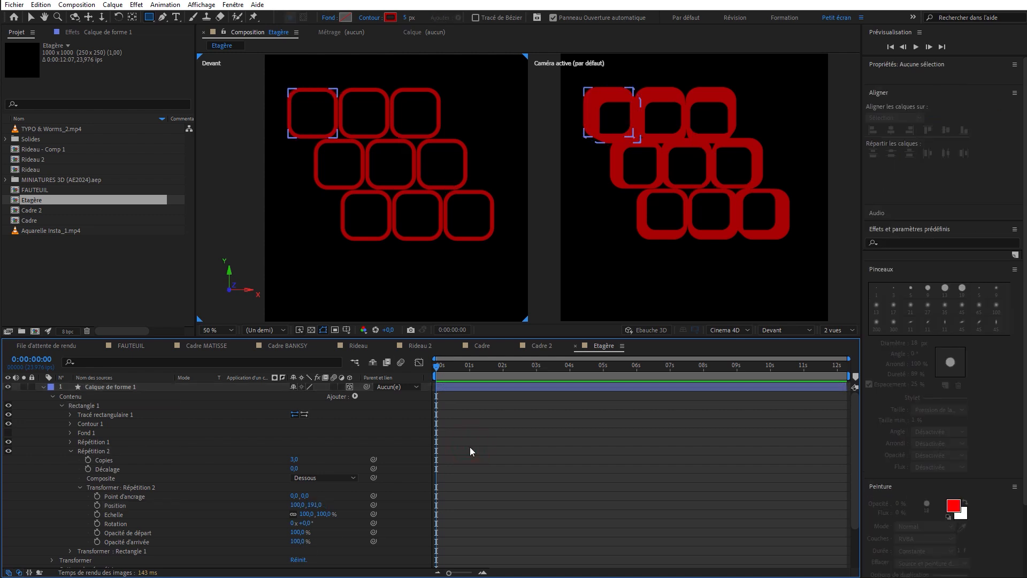
click(297, 505)
key(Down)
key(Down)
key(Down)
key(Down)
key(Down)
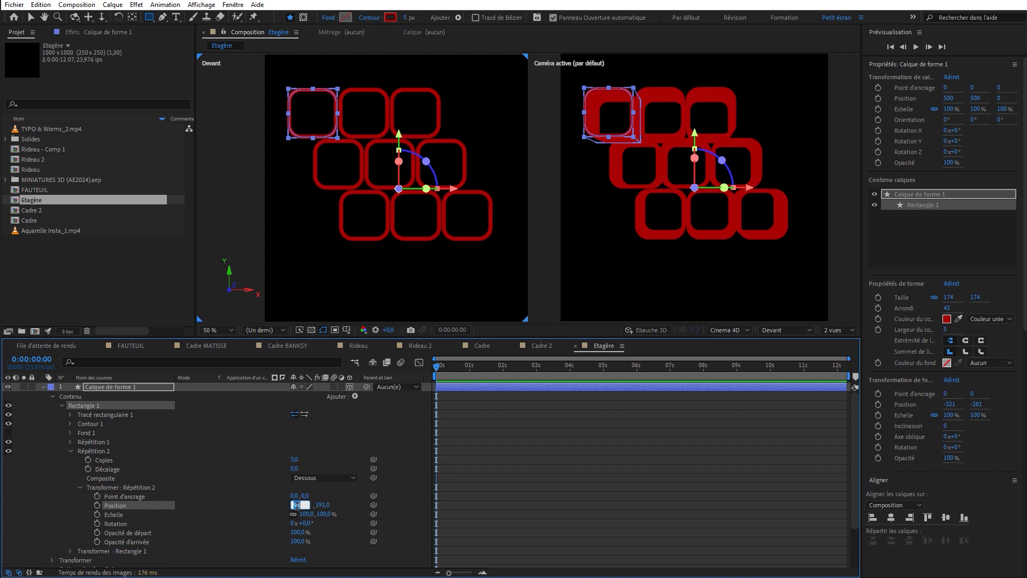
click(510, 505)
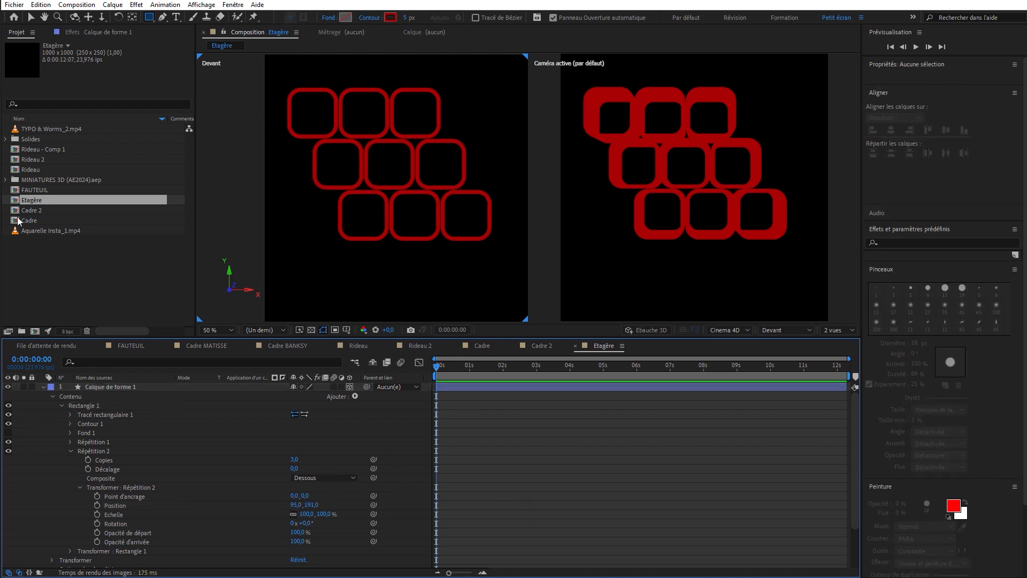
Step: Return to the FAUTEUIL composition and collapse the properties of the Cadre and Cadre 2 layers
double_click(16, 191)
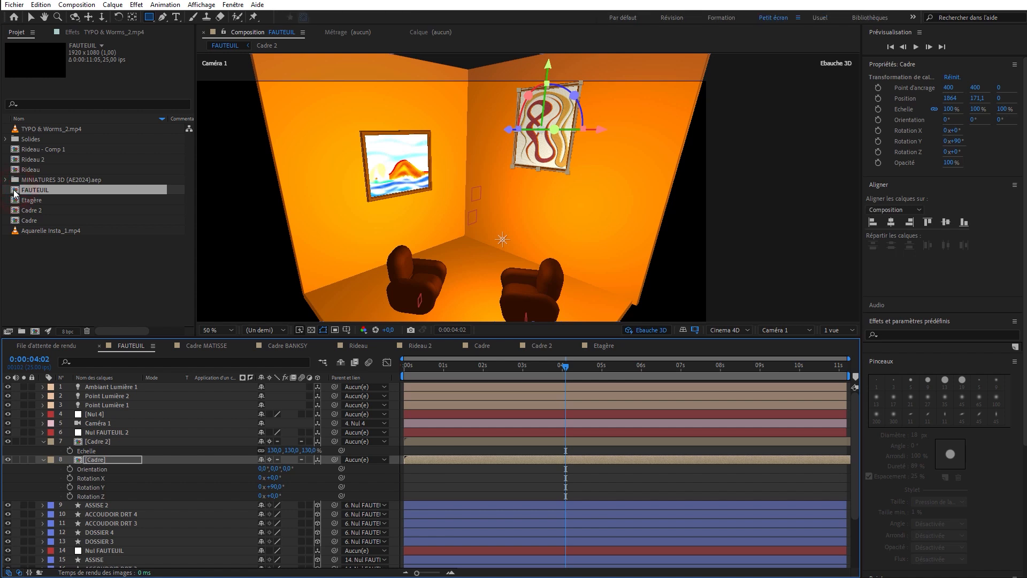
click(43, 459)
click(43, 442)
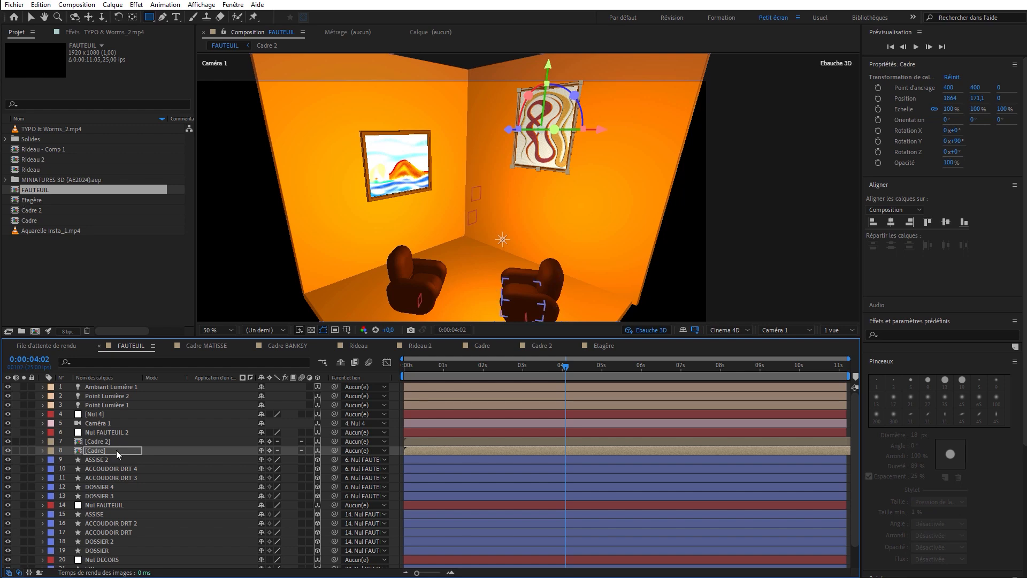
Step: Add the Etagère composition to the FAUTEUIL timeline directly below Cadre and make it a 3D layer
click(15, 202)
drag(14, 204, 131, 457)
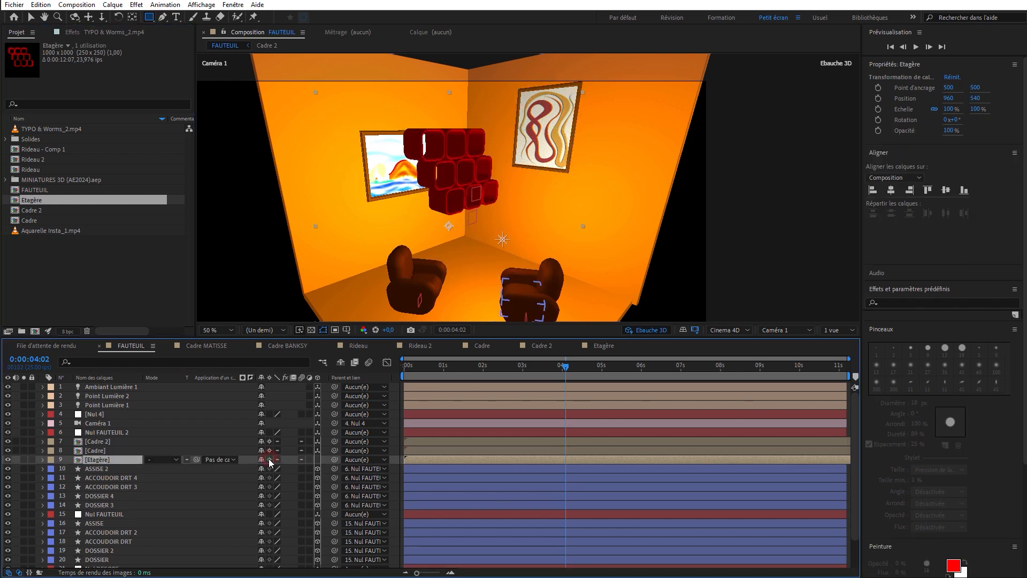
click(318, 459)
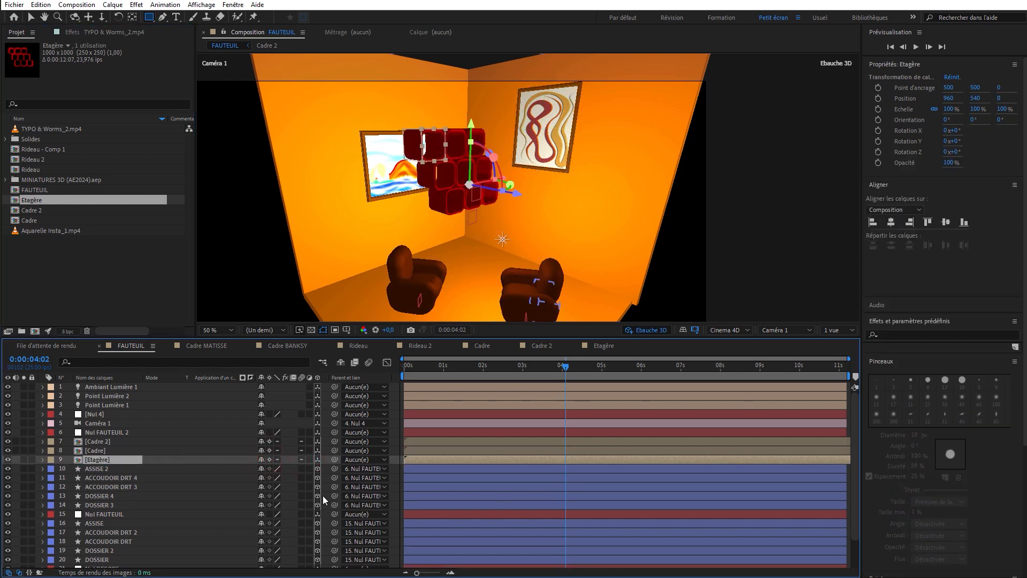
Step: Set the Y orientation of the Etagère layer to 90°
key(r)
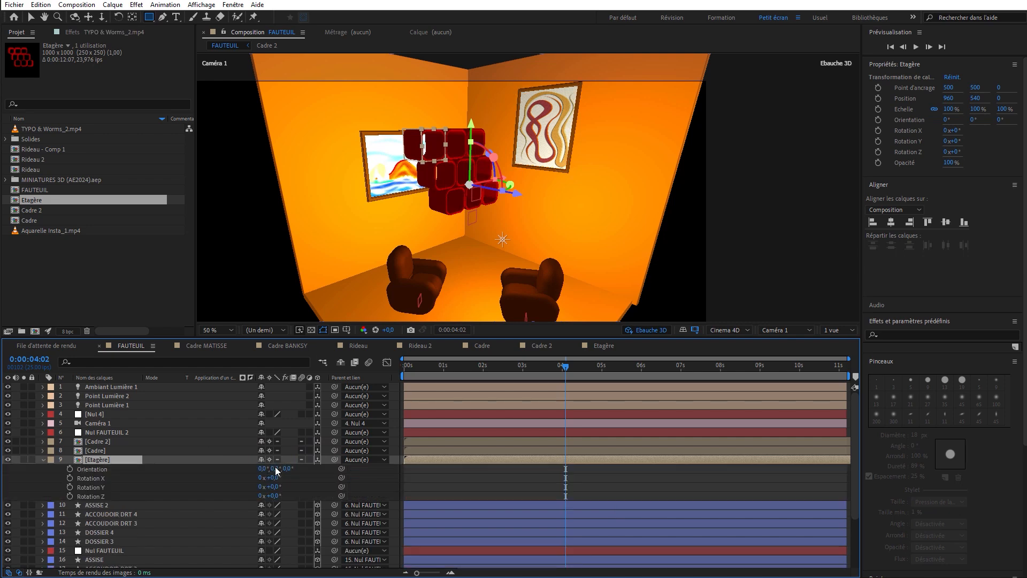
click(275, 469)
text(90)
key(Return)
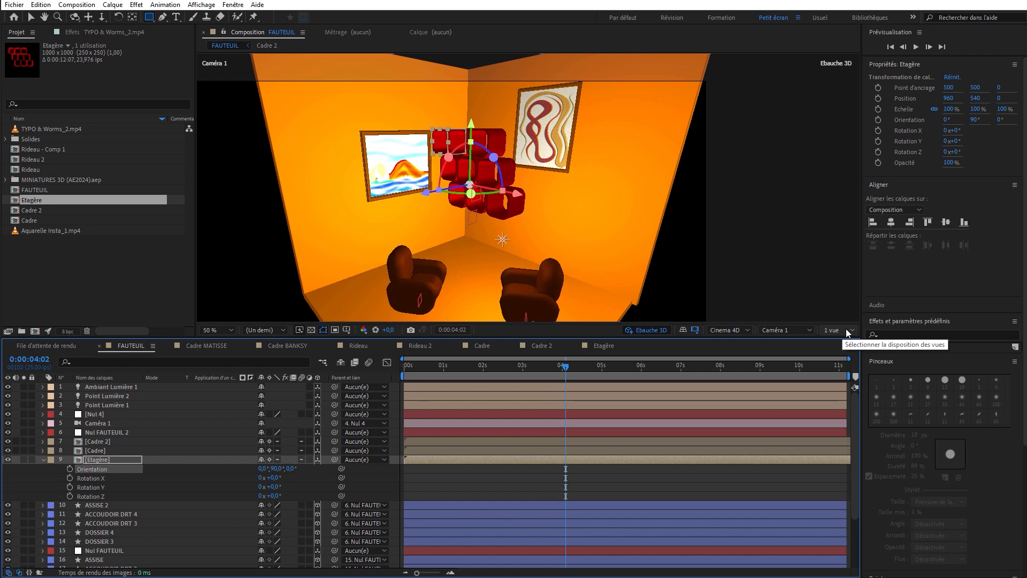
Step: Show two views with Devant changed to Haut, and move Etagère horizontally toward the wall holding the Cadre frame
click(846, 328)
click(848, 352)
click(480, 238)
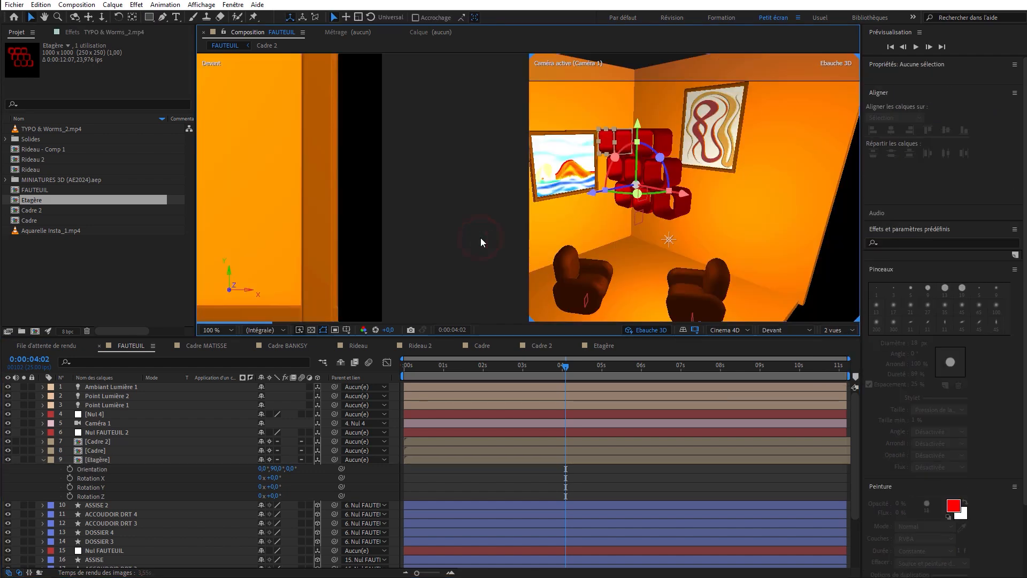
click(798, 330)
key(Down)
key(Down)
key(Down)
key(Down)
key(Down)
key(Down)
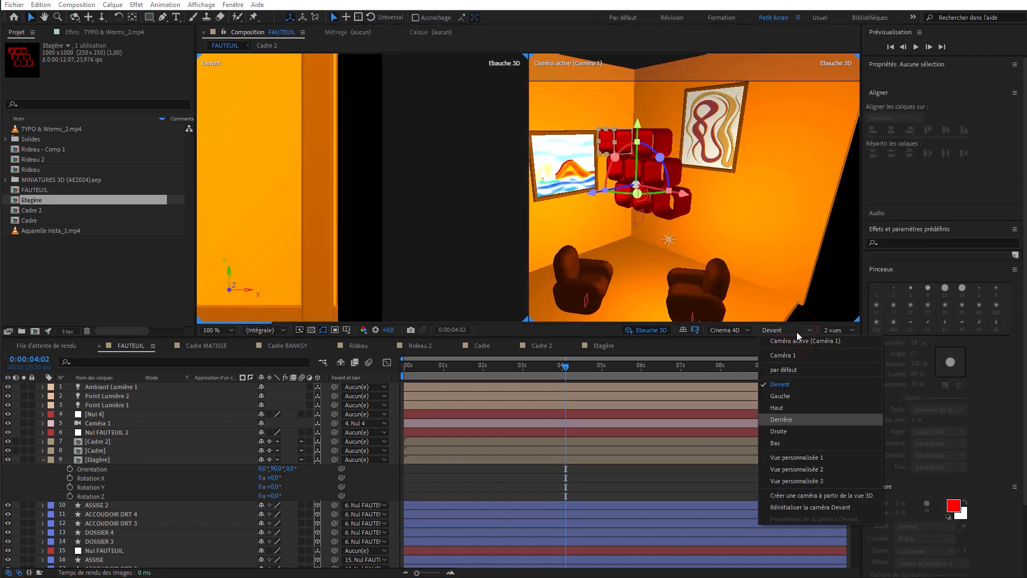
key(Up)
key(Up)
key(Up)
key(Up)
click(817, 409)
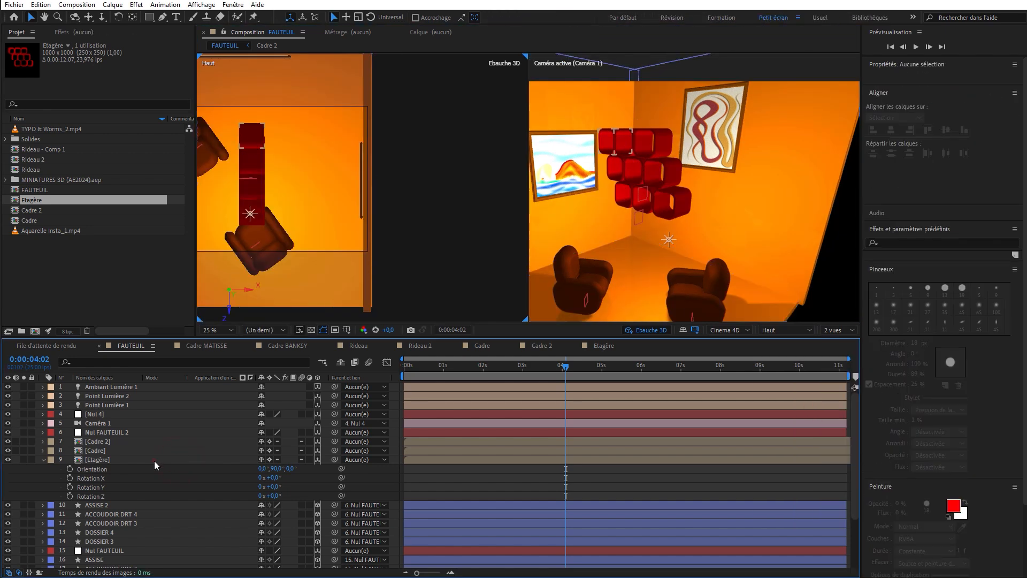
click(154, 460)
drag(207, 188, 301, 190)
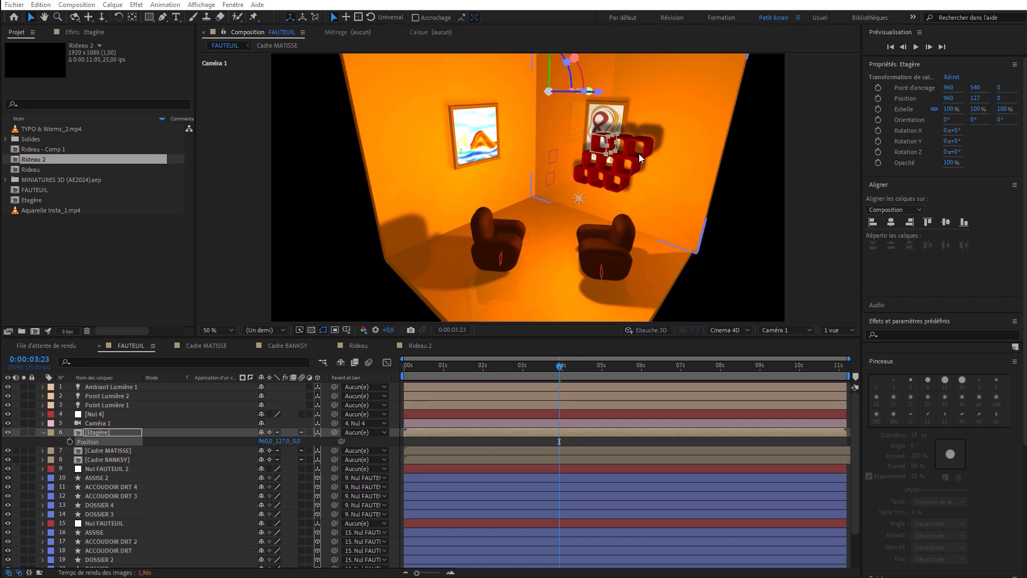
Step: Open the Etagère composition and set the shape layer's Intensité de réflexion to 10% in its surface options
double_click(569, 204)
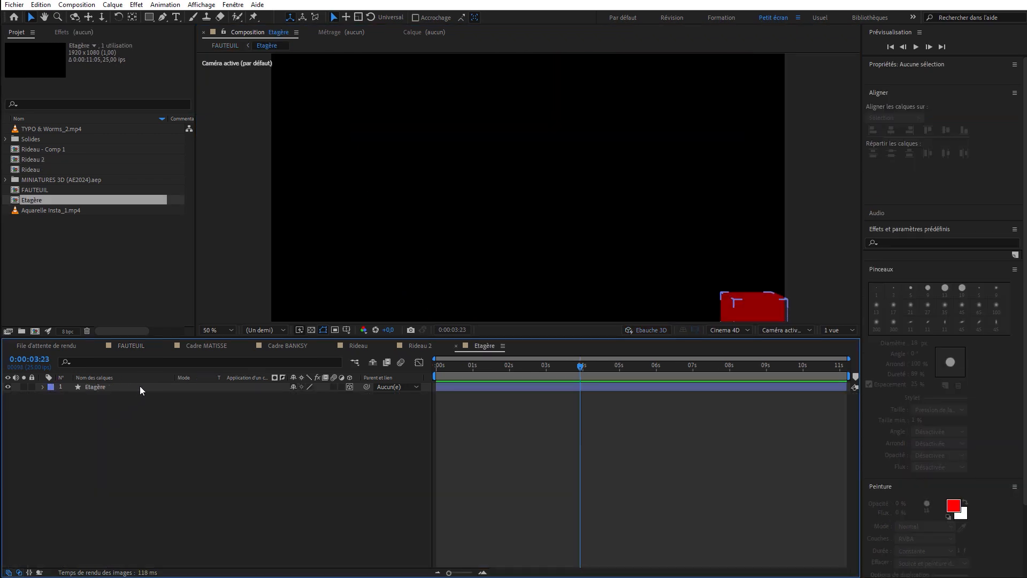
click(139, 387)
click(43, 386)
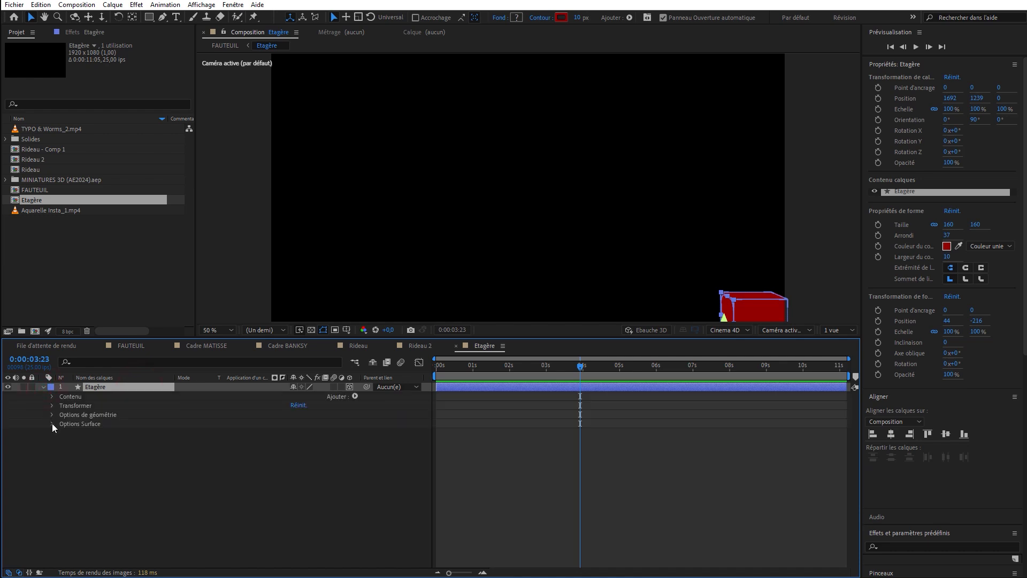
click(53, 423)
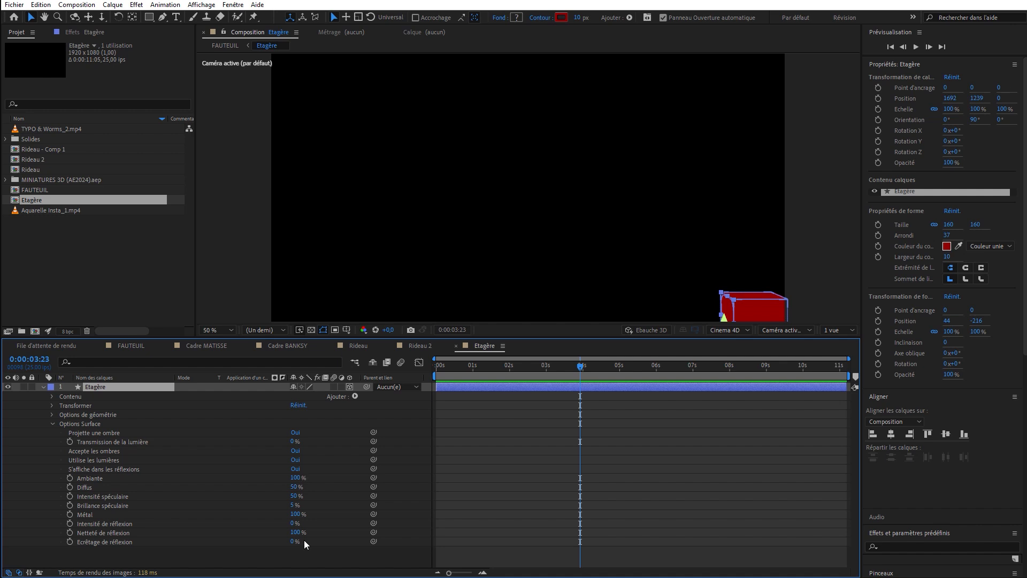
click(292, 523)
text(10)
key(Return)
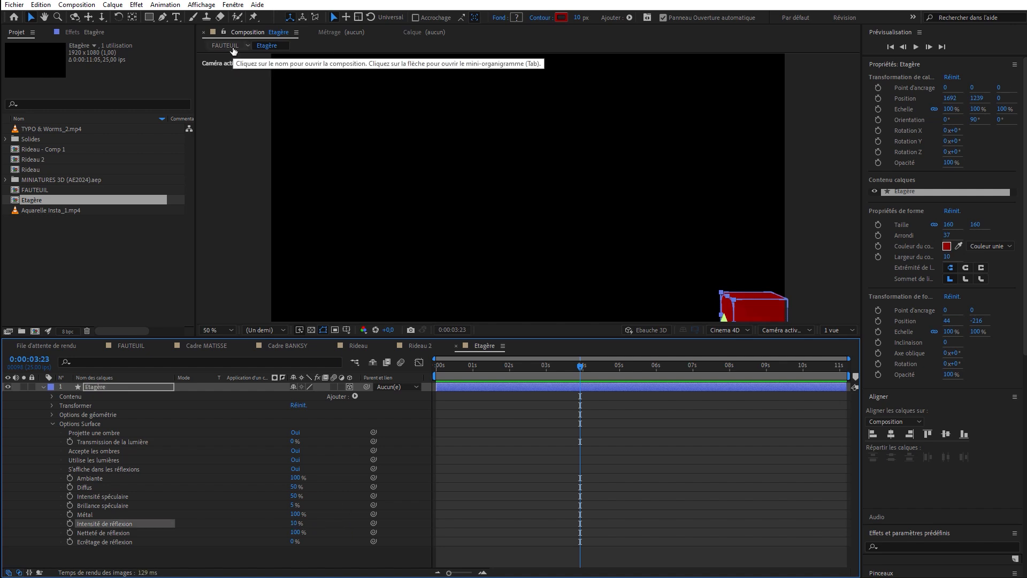
Step: Set the shelf shape's Intensité spéculaire to 10% and return to the FAUTEUIL composition
click(293, 496)
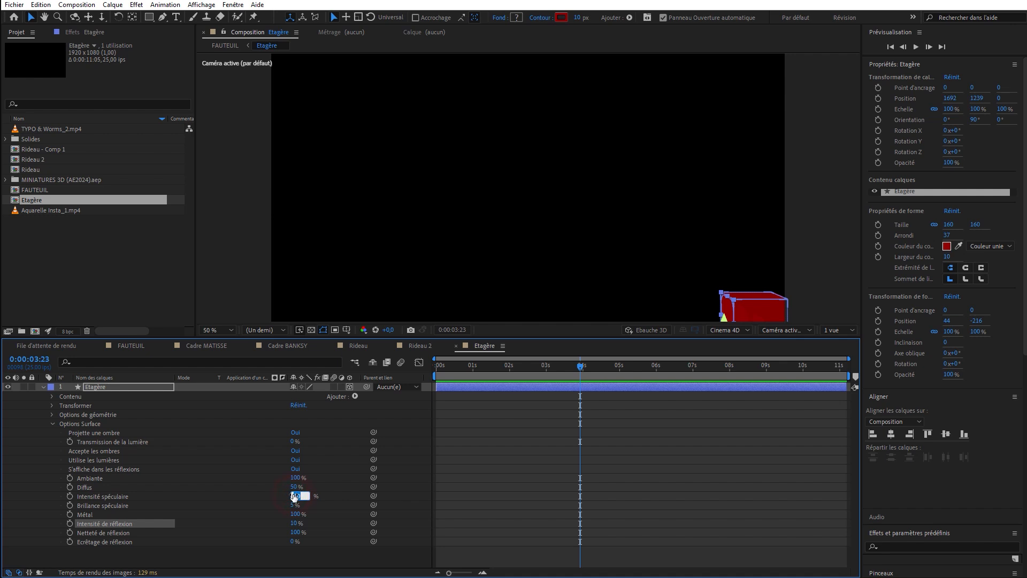
text(10)
key(Return)
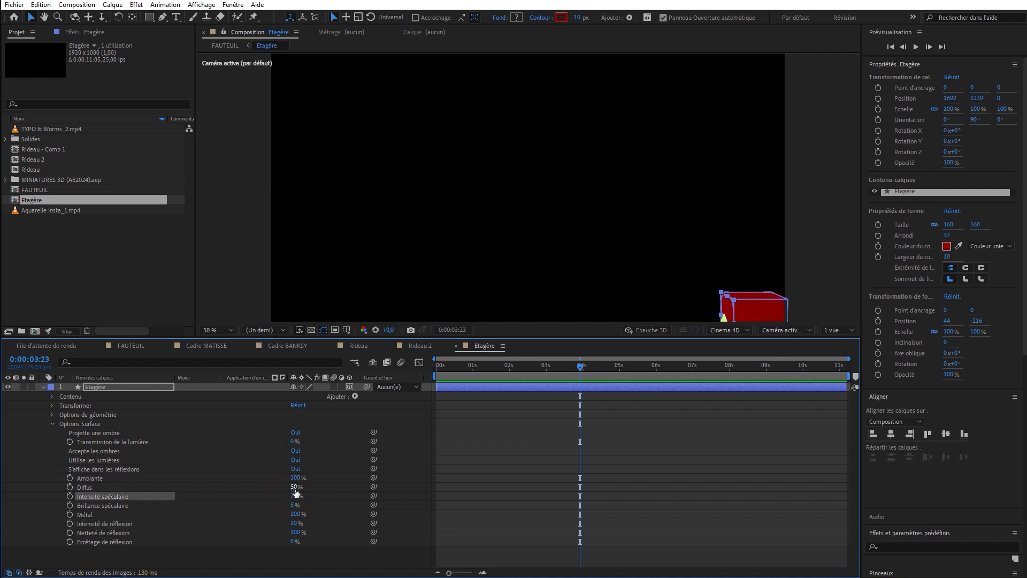
click(293, 486)
key(Return)
click(238, 46)
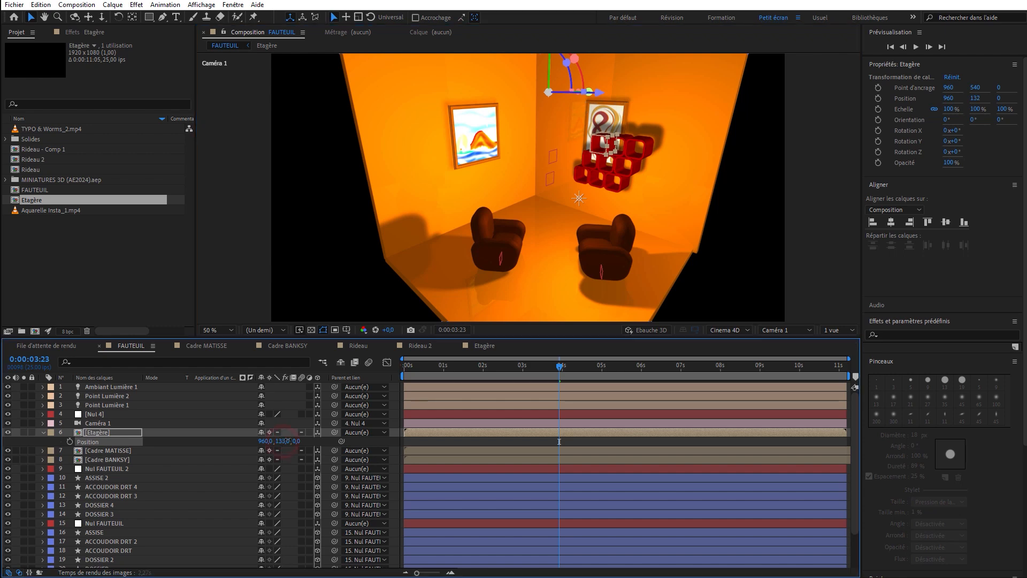
Step: Lower Etagère to a Y position of 489 and show two views, one set to Devant
drag(282, 441, 507, 417)
click(839, 329)
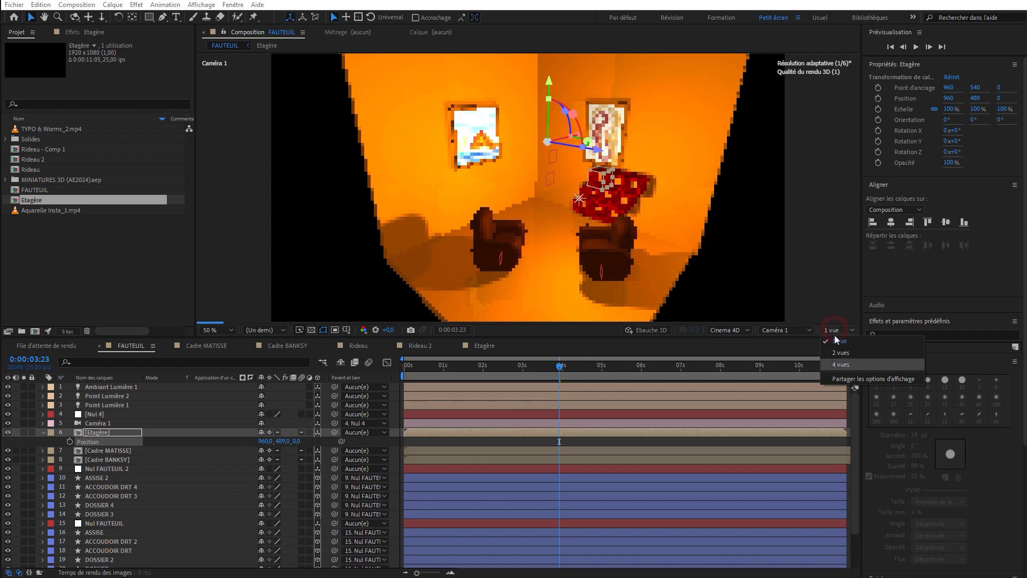
click(855, 365)
click(466, 222)
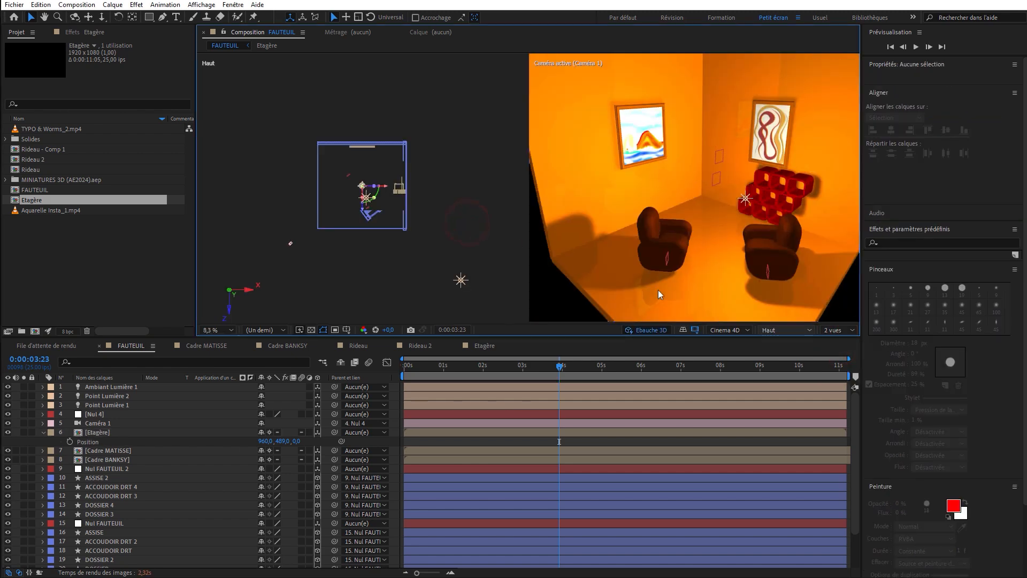
click(770, 330)
click(811, 387)
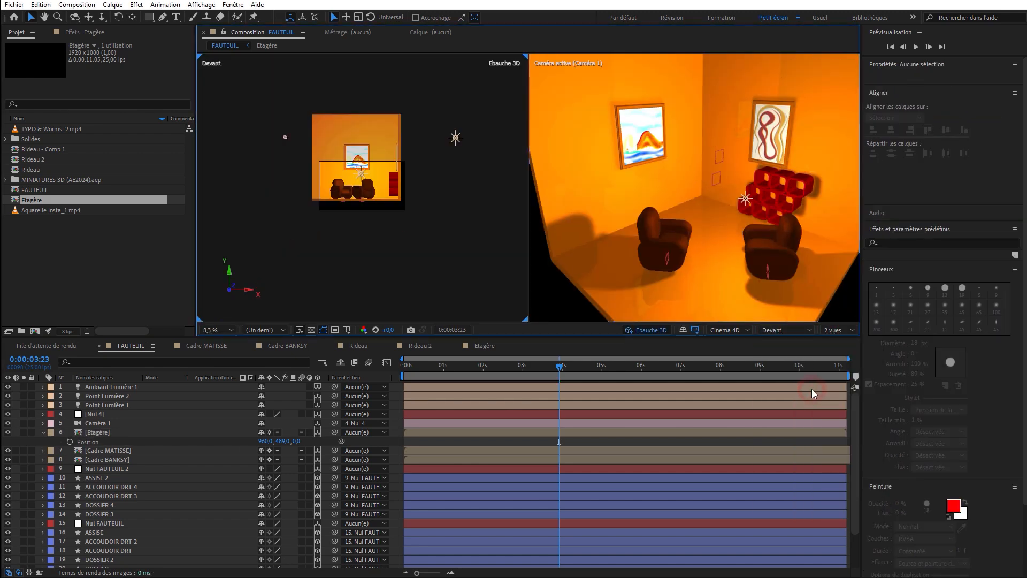
Step: Rest Etagère on the floor by setting its Y position to 540 and refining it to 543
key(period)
key(period)
key(period)
key(period)
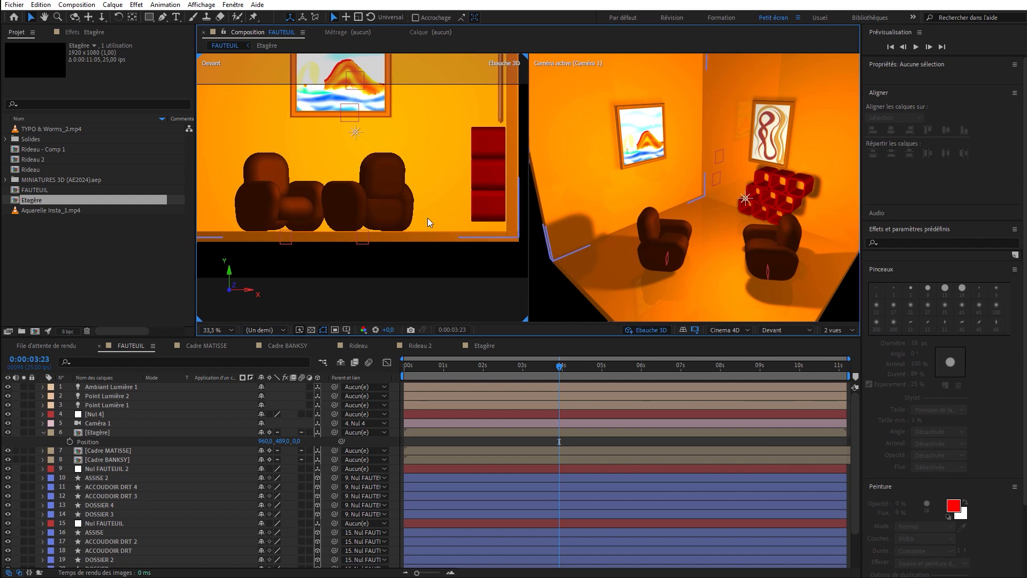
drag(276, 440, 305, 449)
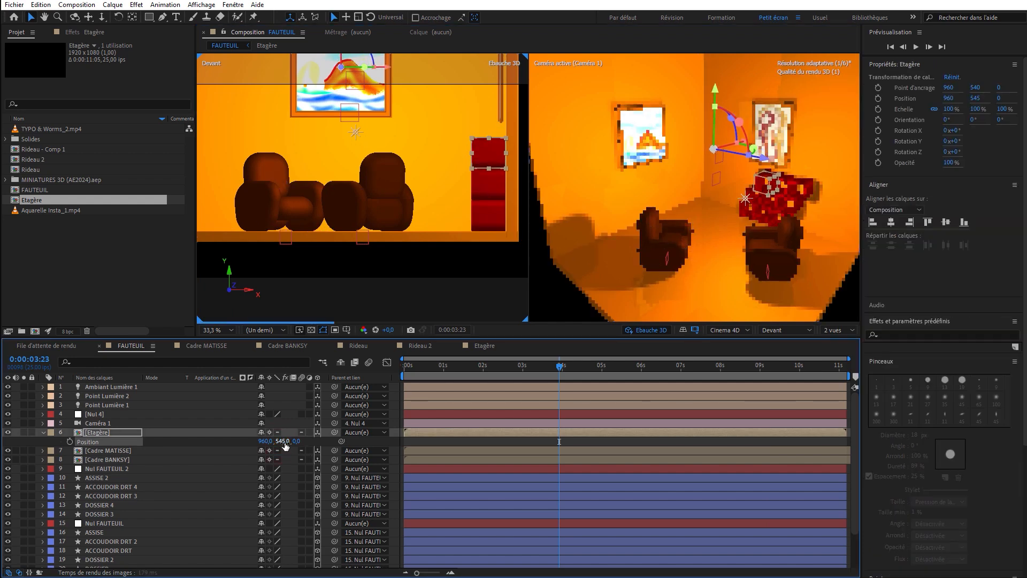
click(284, 441)
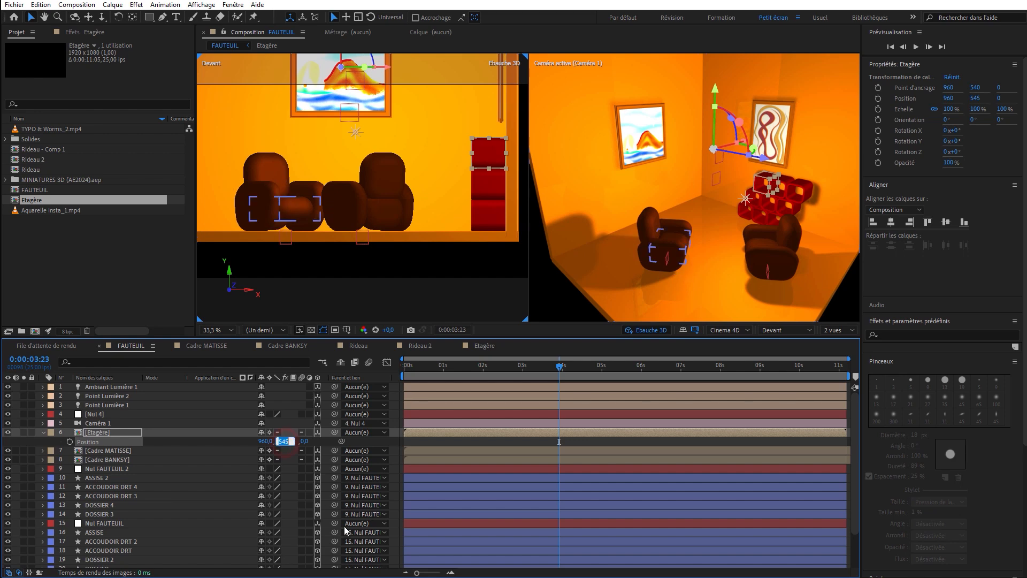
text(540)
key(Return)
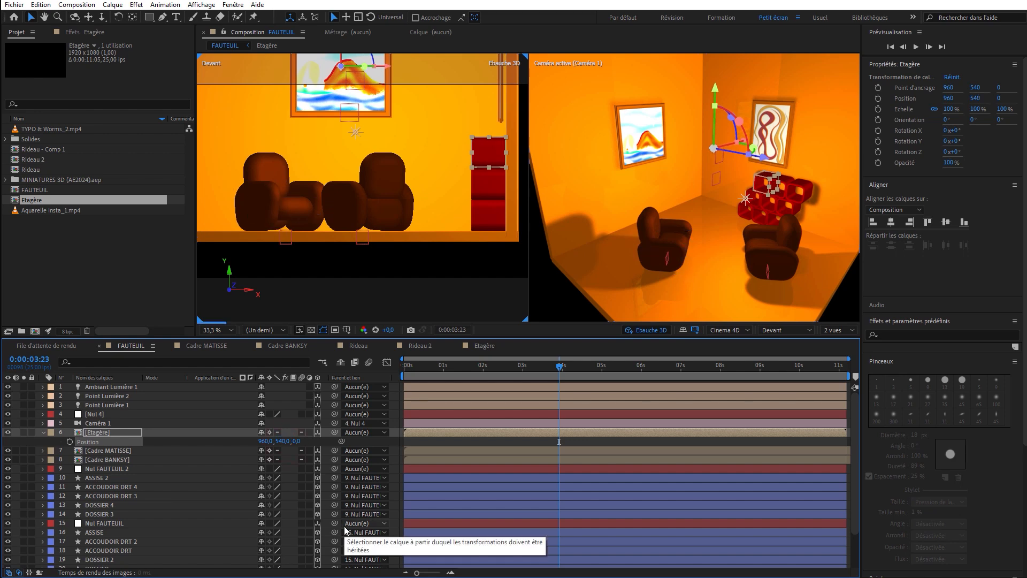
key(slash)
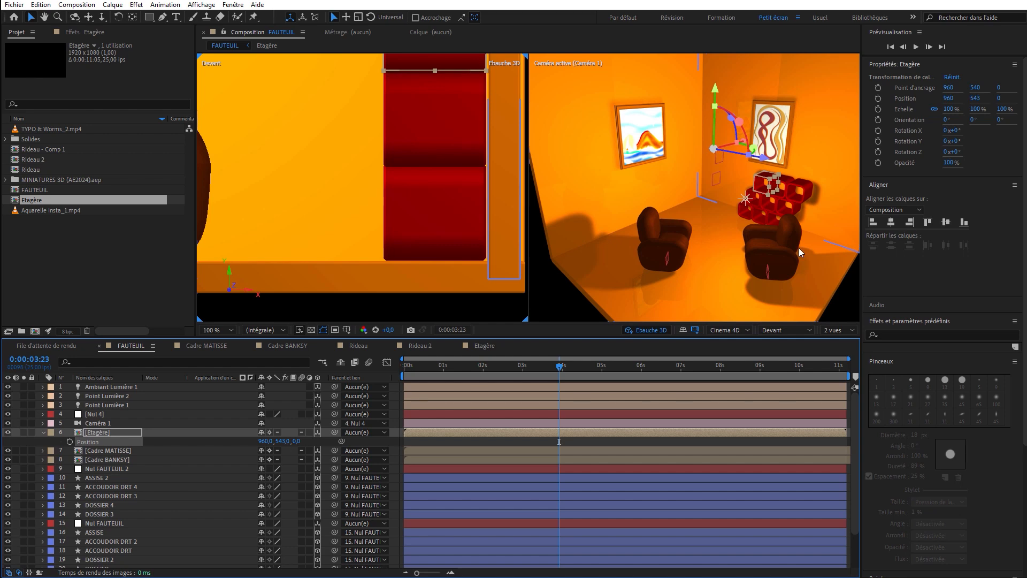
Step: Return to a single-view layout showing the room through Caméra active (Caméra 1)
drag(831, 255, 798, 249)
click(833, 331)
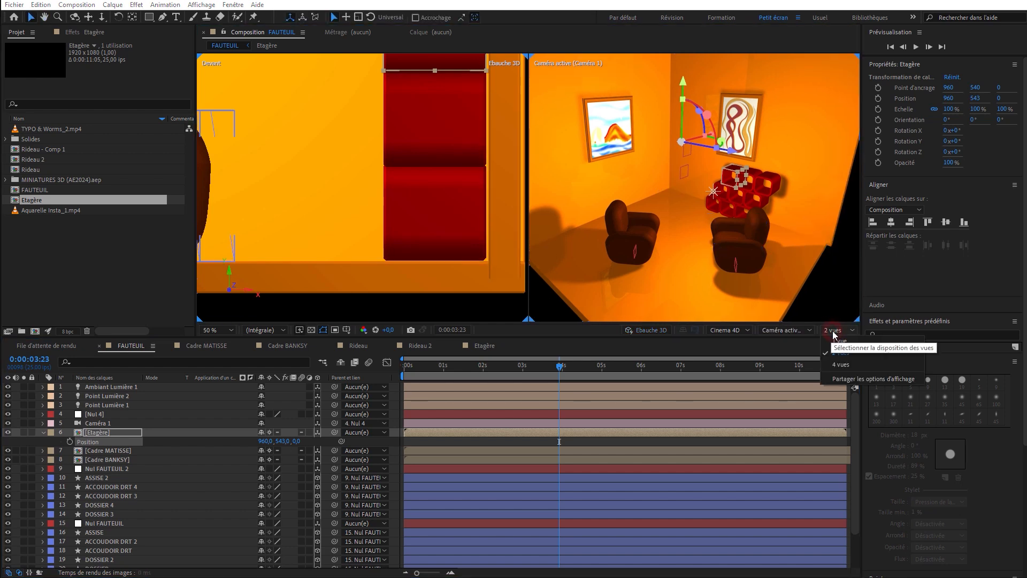
click(845, 341)
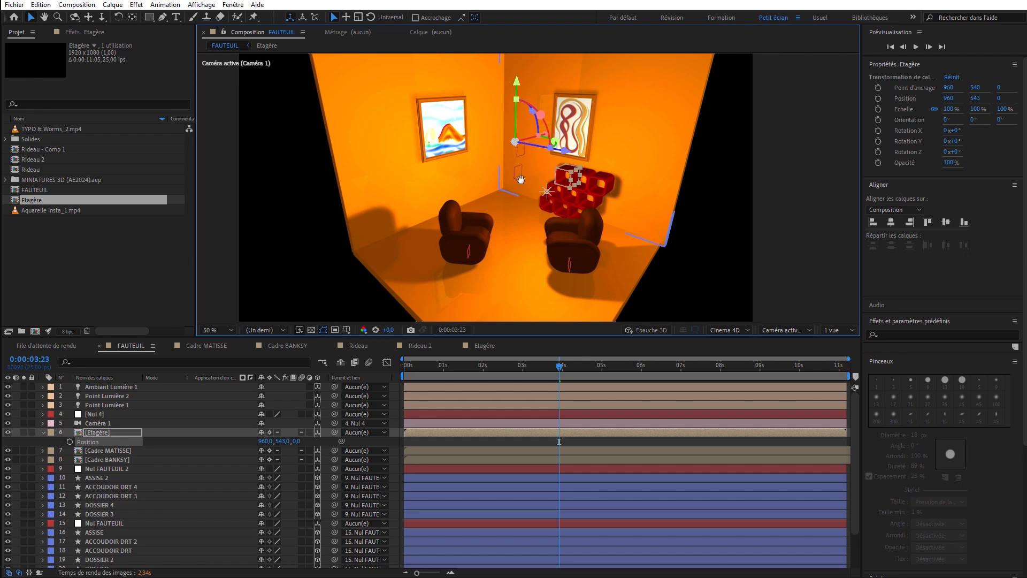
drag(520, 151, 521, 180)
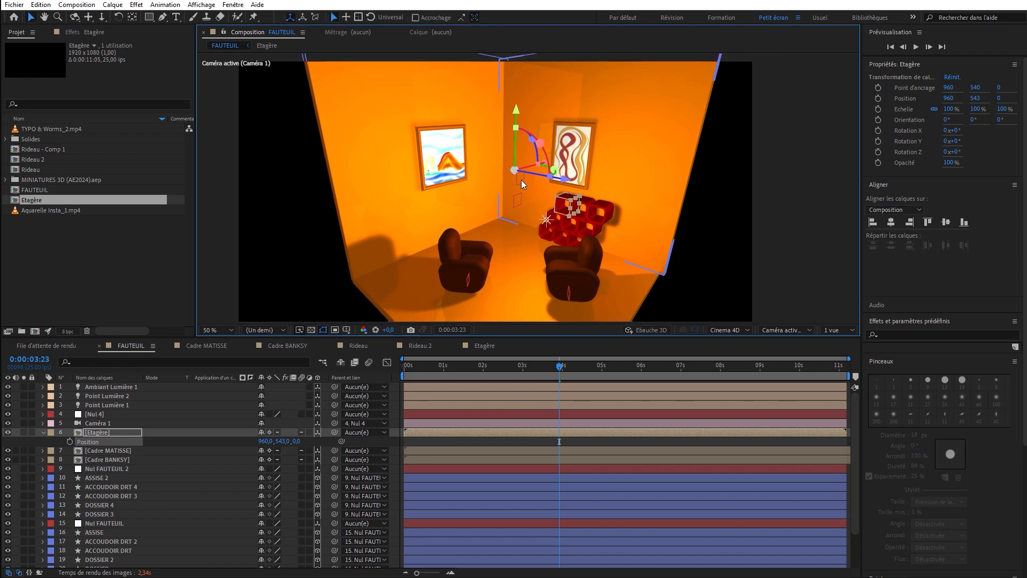